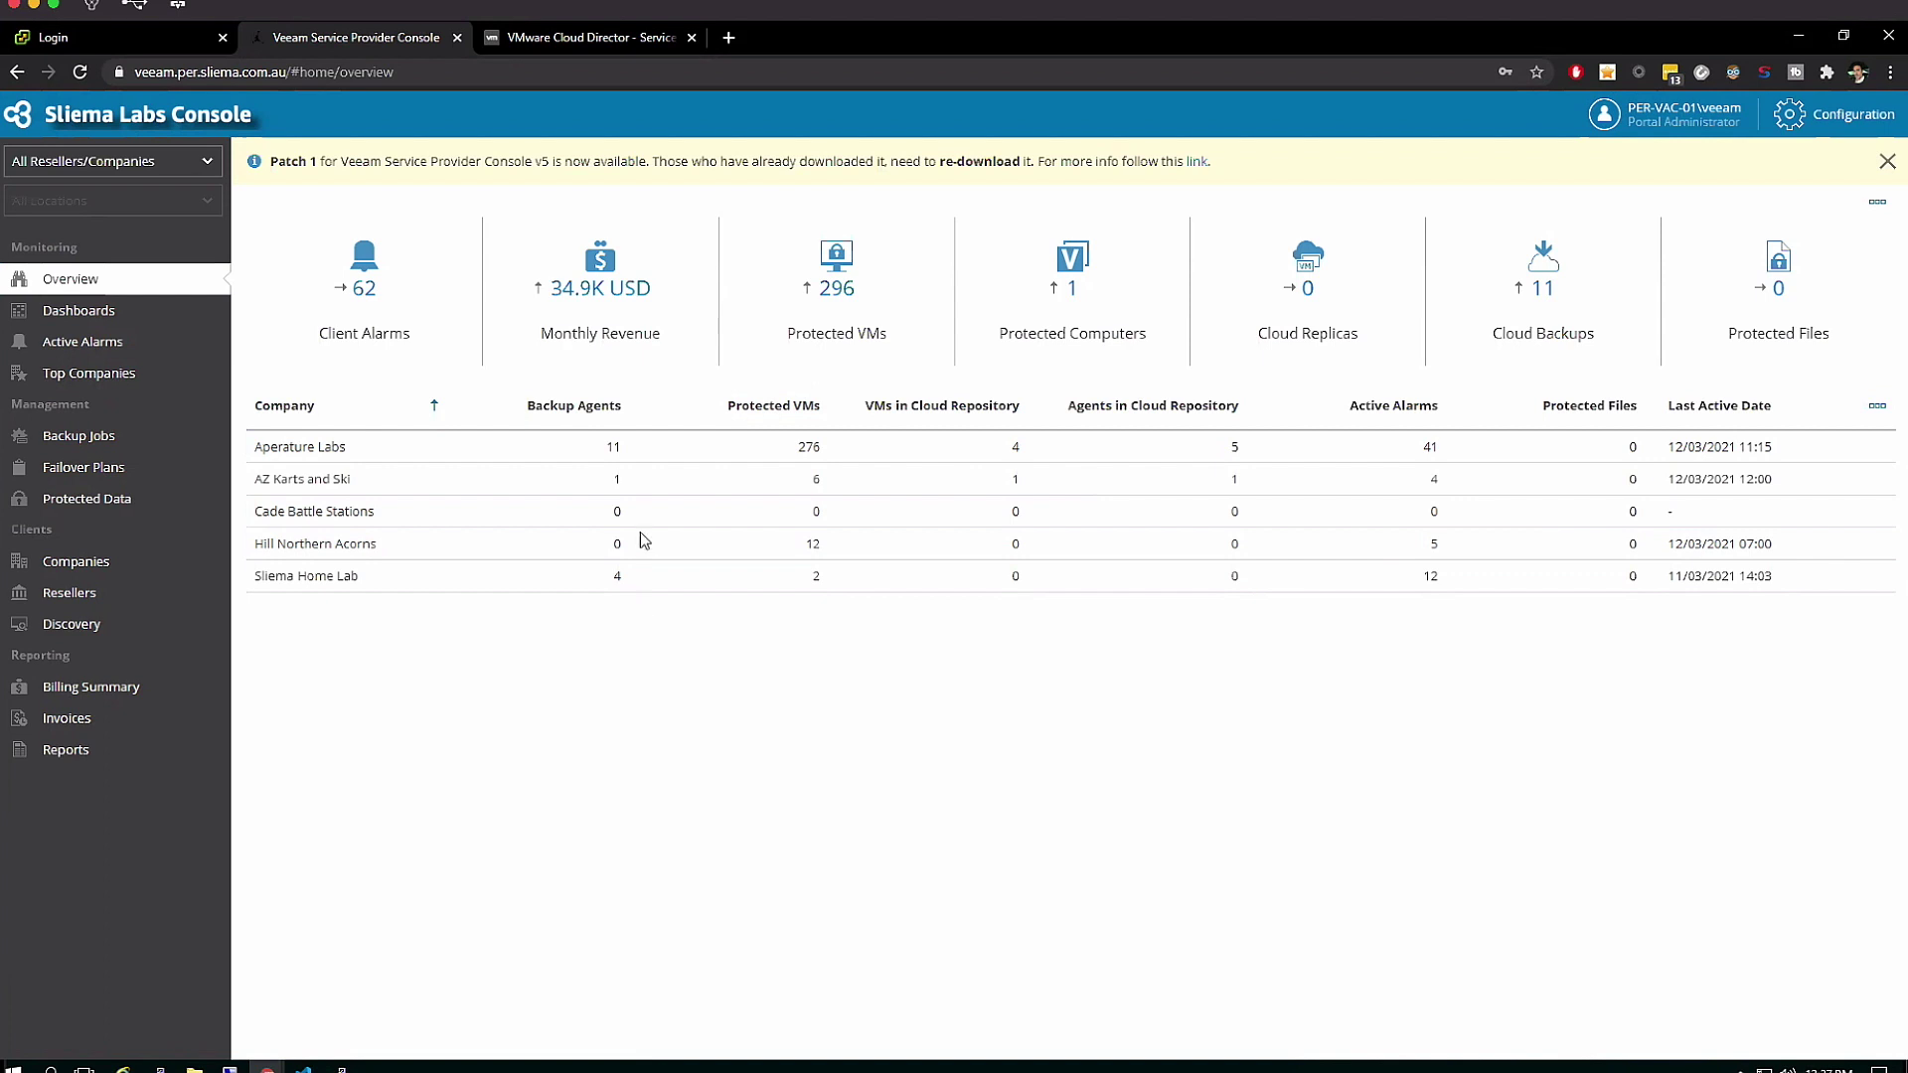
Scope the overview to AZ Karts and Ski under Reseller Two, then reset it to all resellers and companies
left_click(599, 354)
left_click(208, 165)
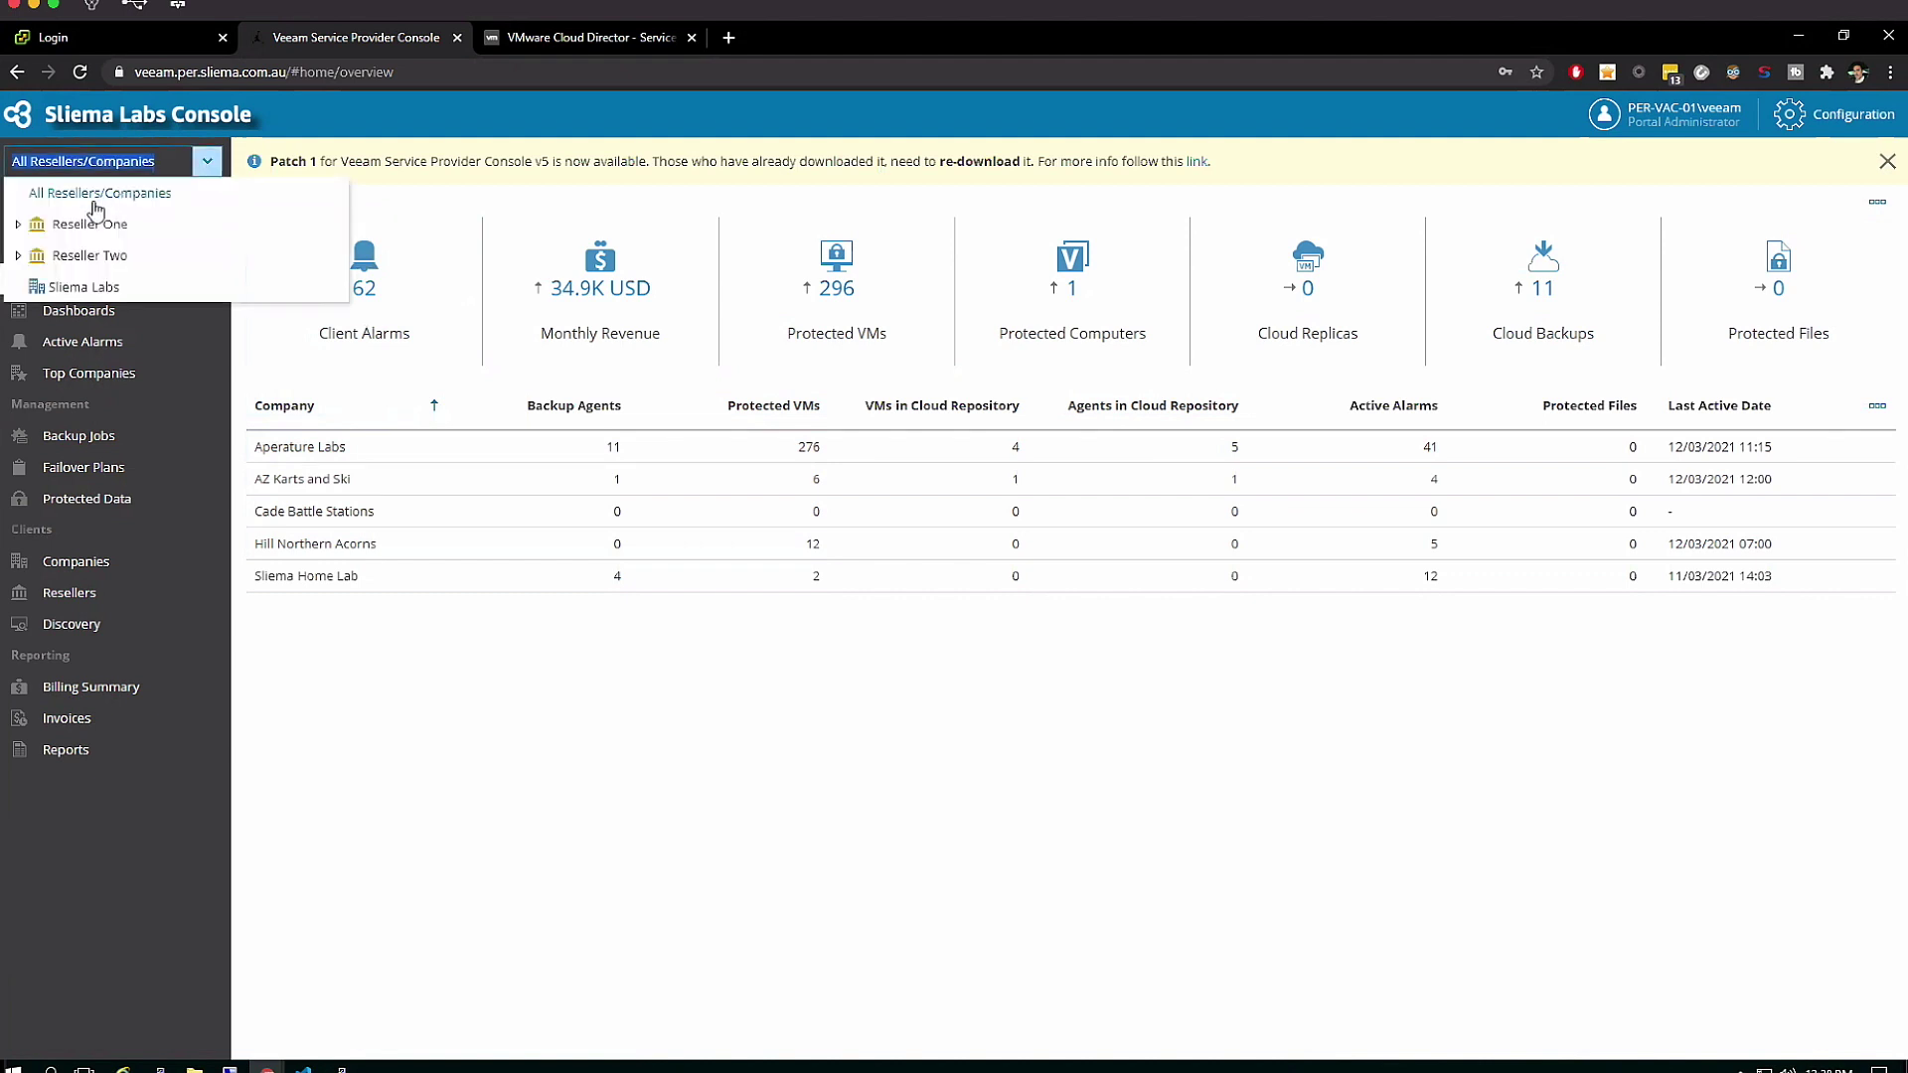
left_click(18, 225)
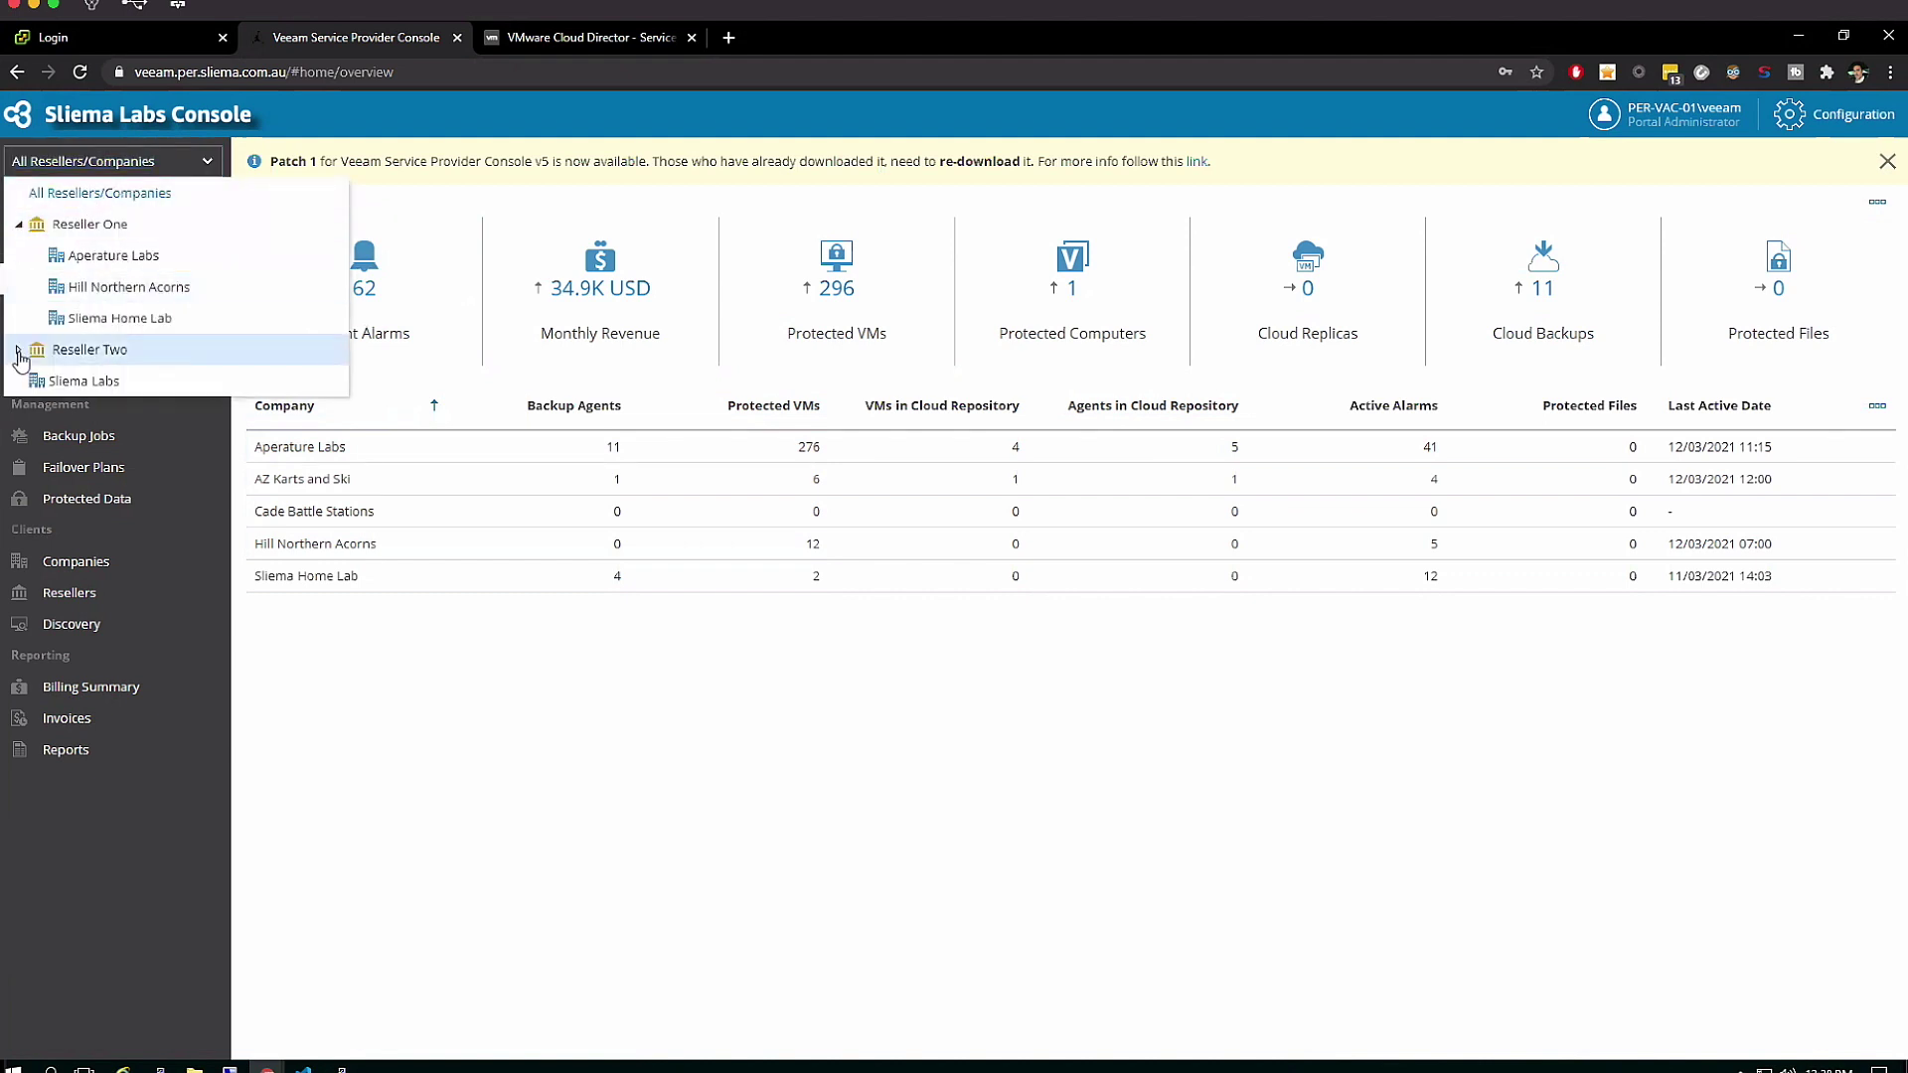
left_click(19, 351)
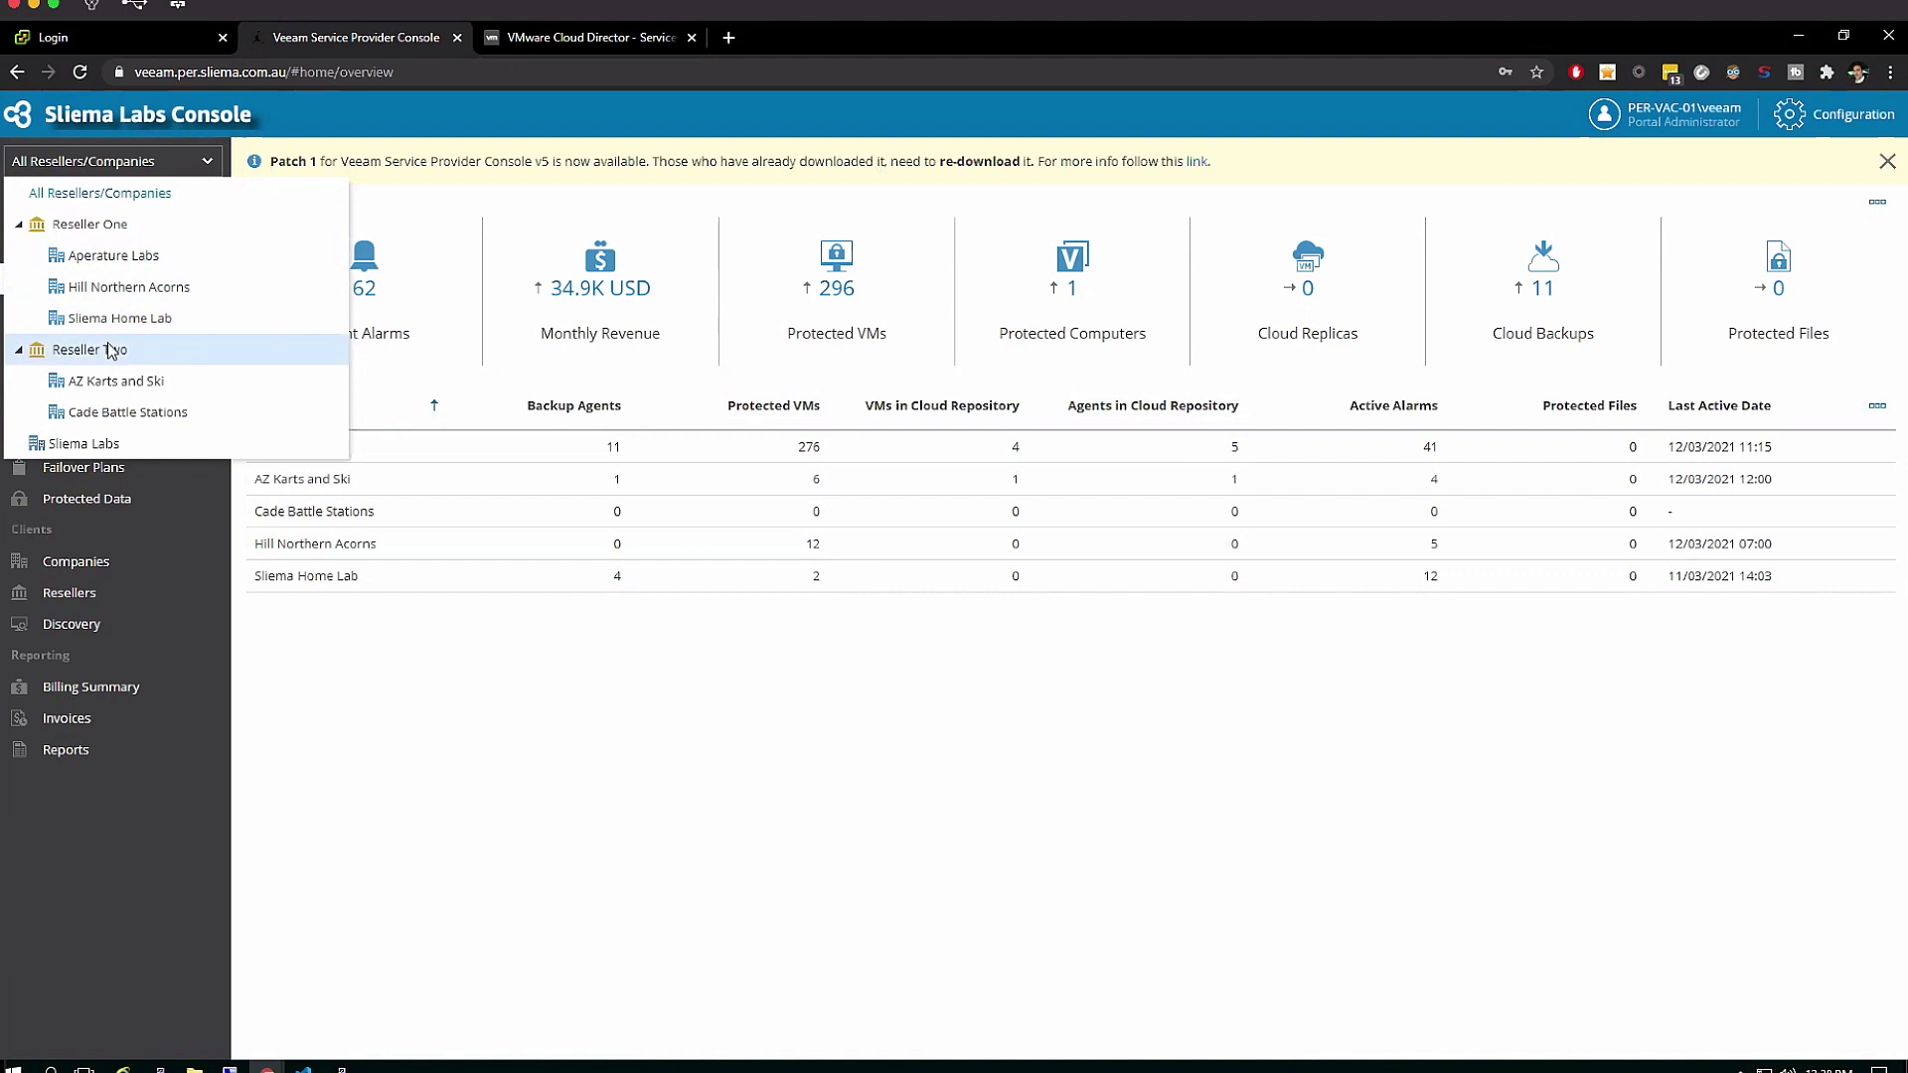
left_click(141, 384)
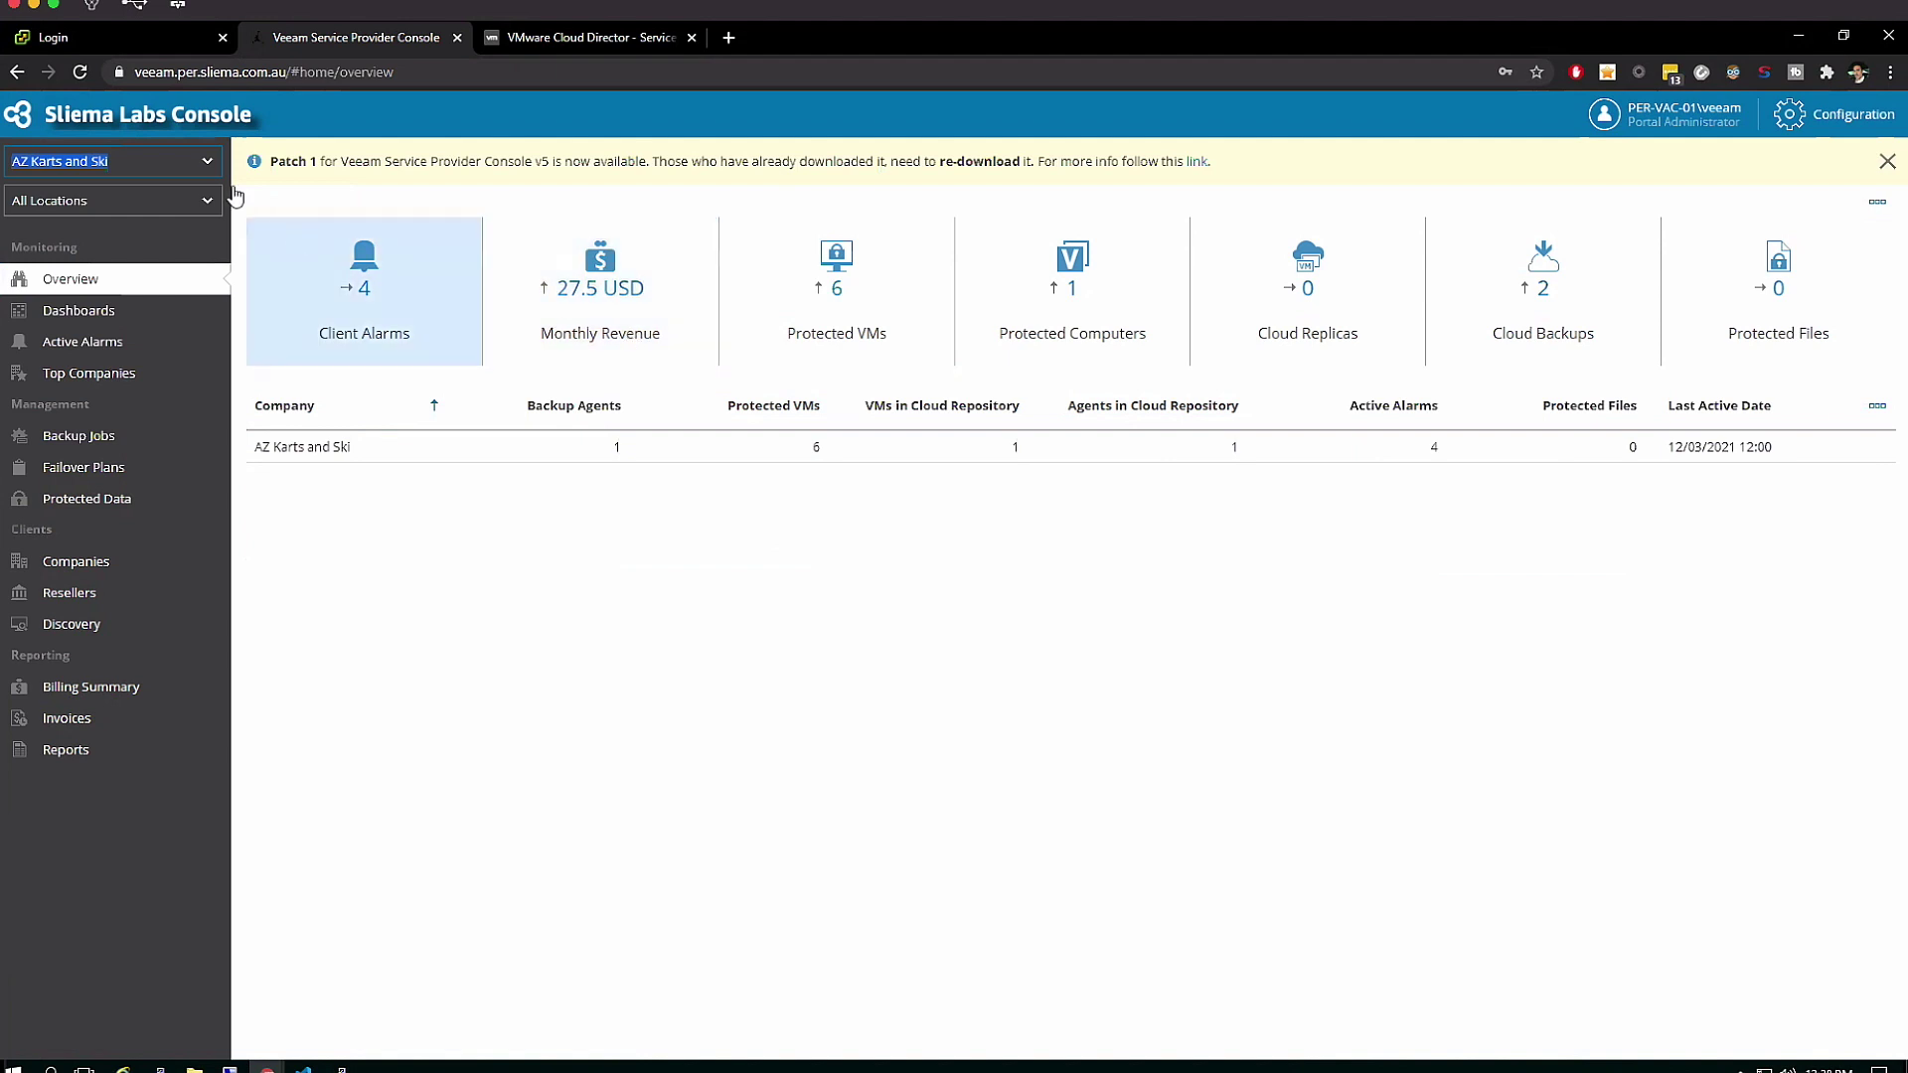
left_click(207, 161)
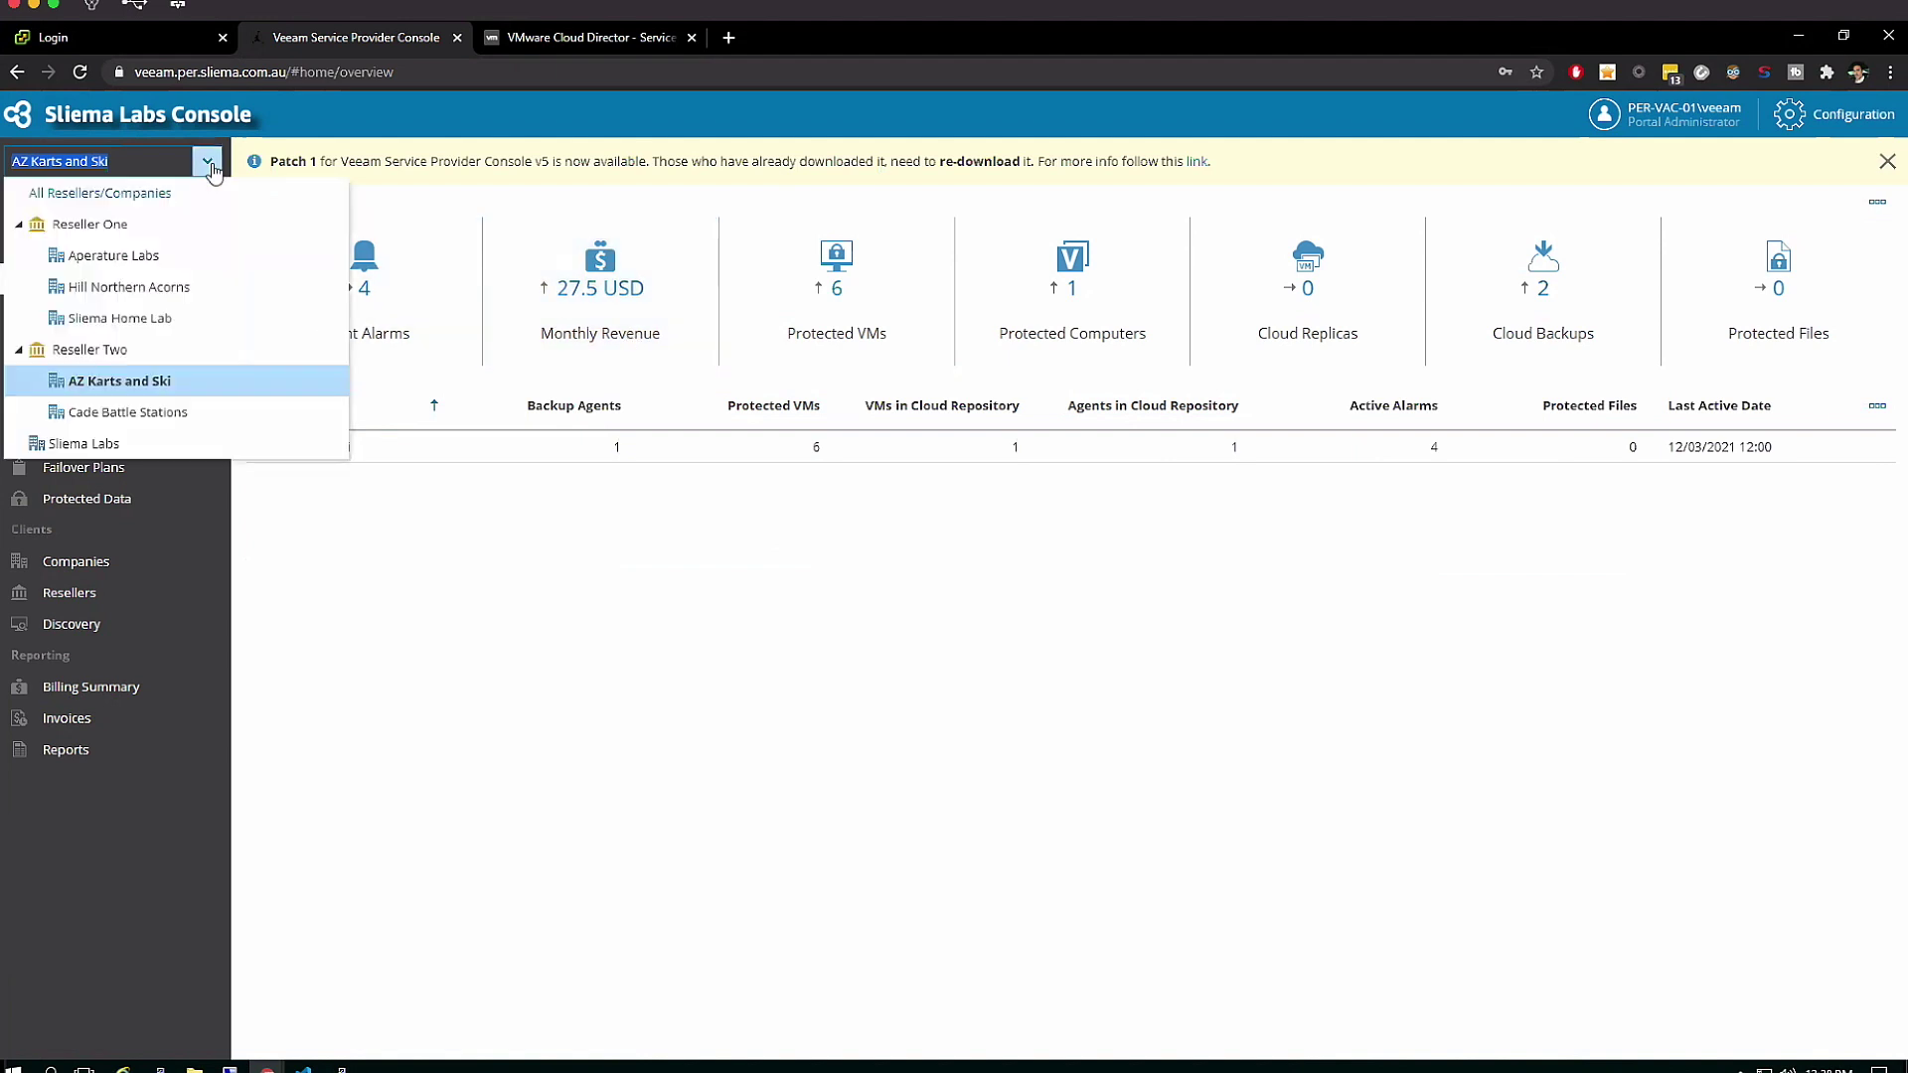
left_click(140, 195)
Show the Jobs Overview dashboard for the current month
left_click(124, 310)
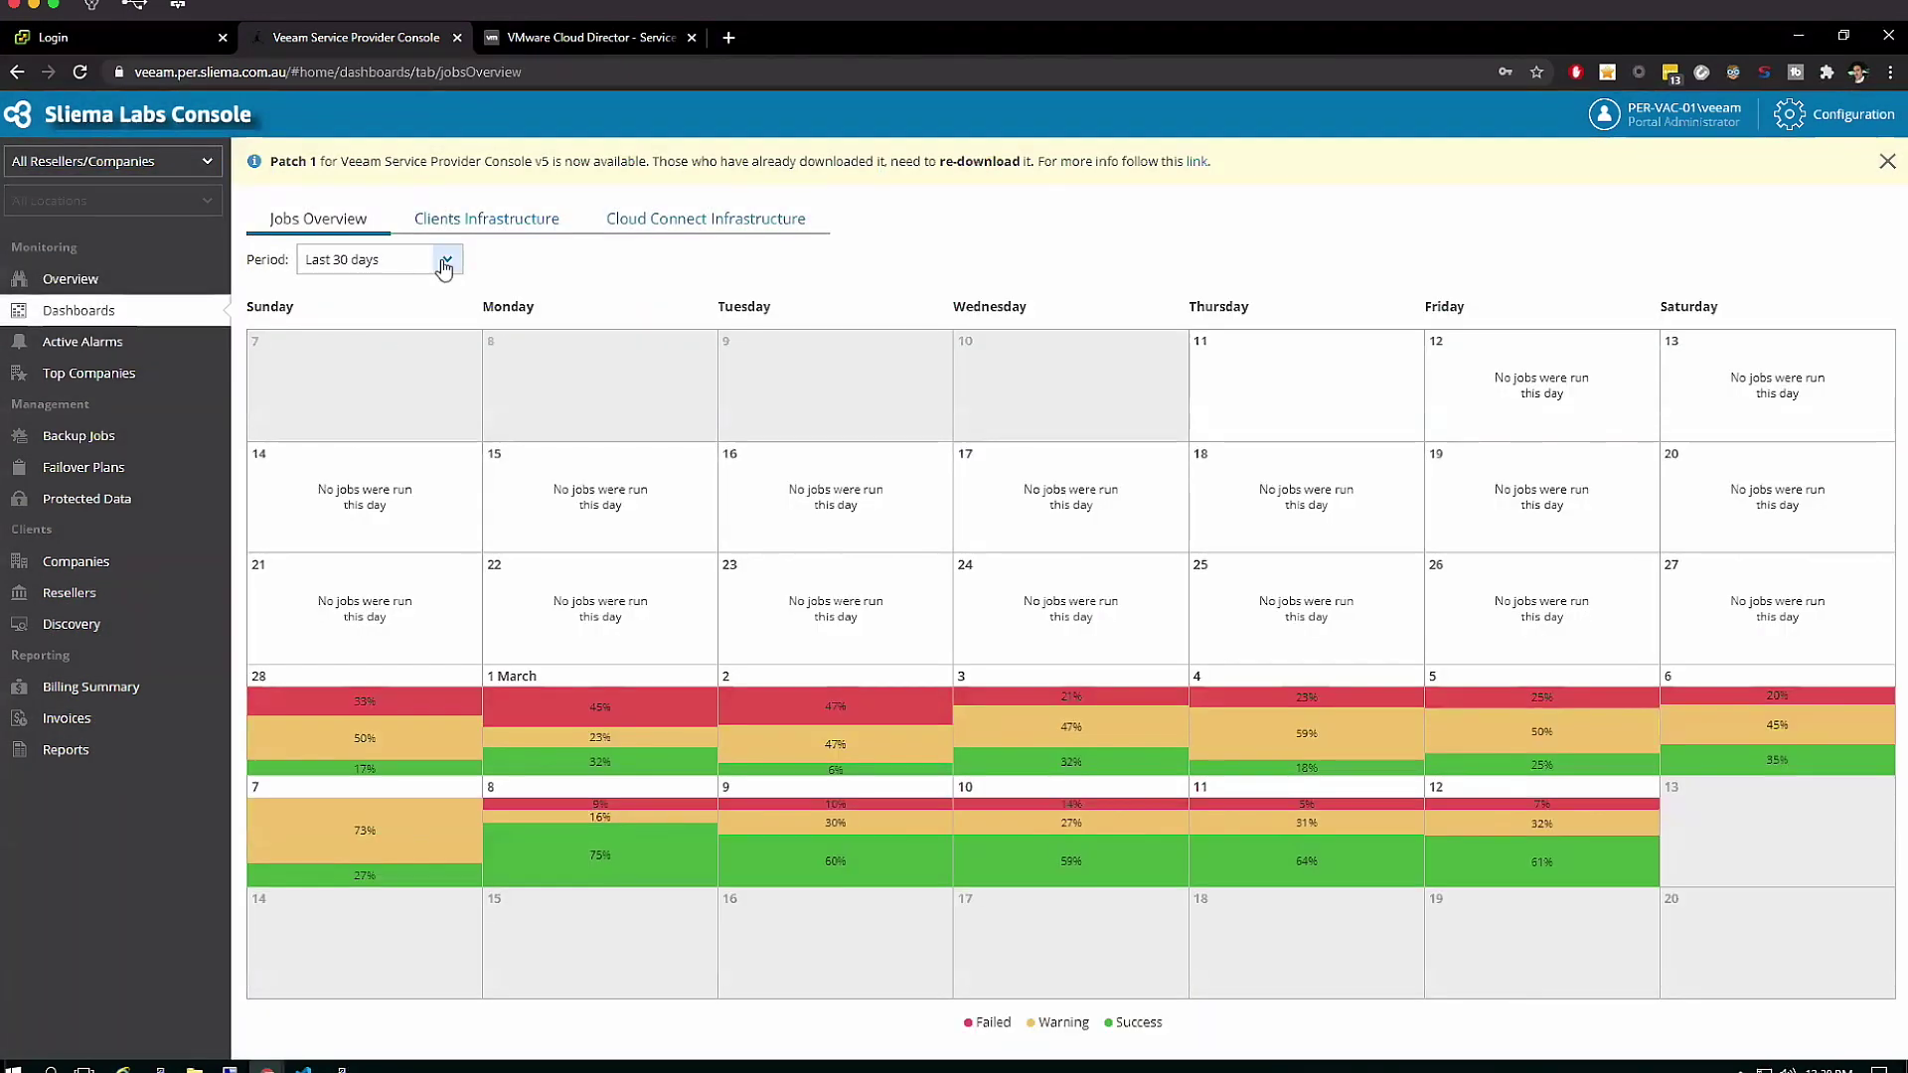
left_click(444, 264)
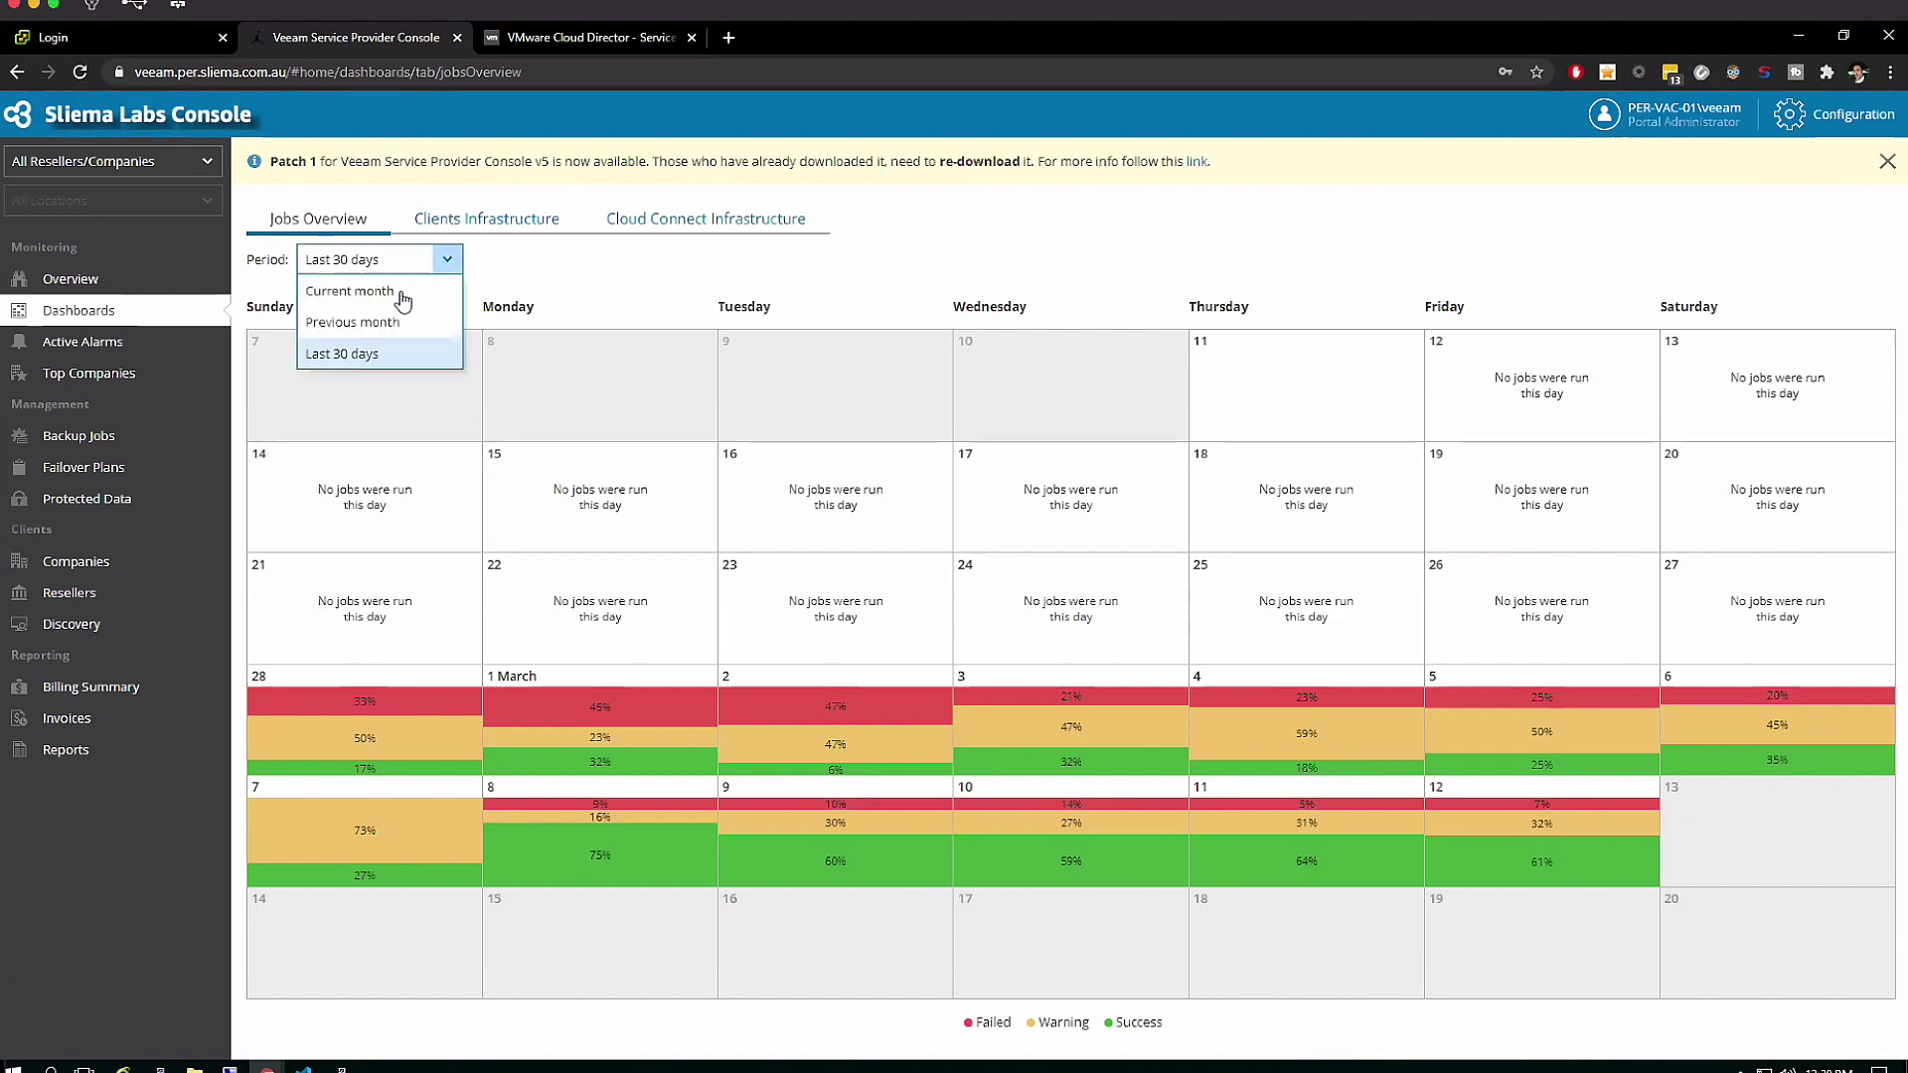
left_click(385, 294)
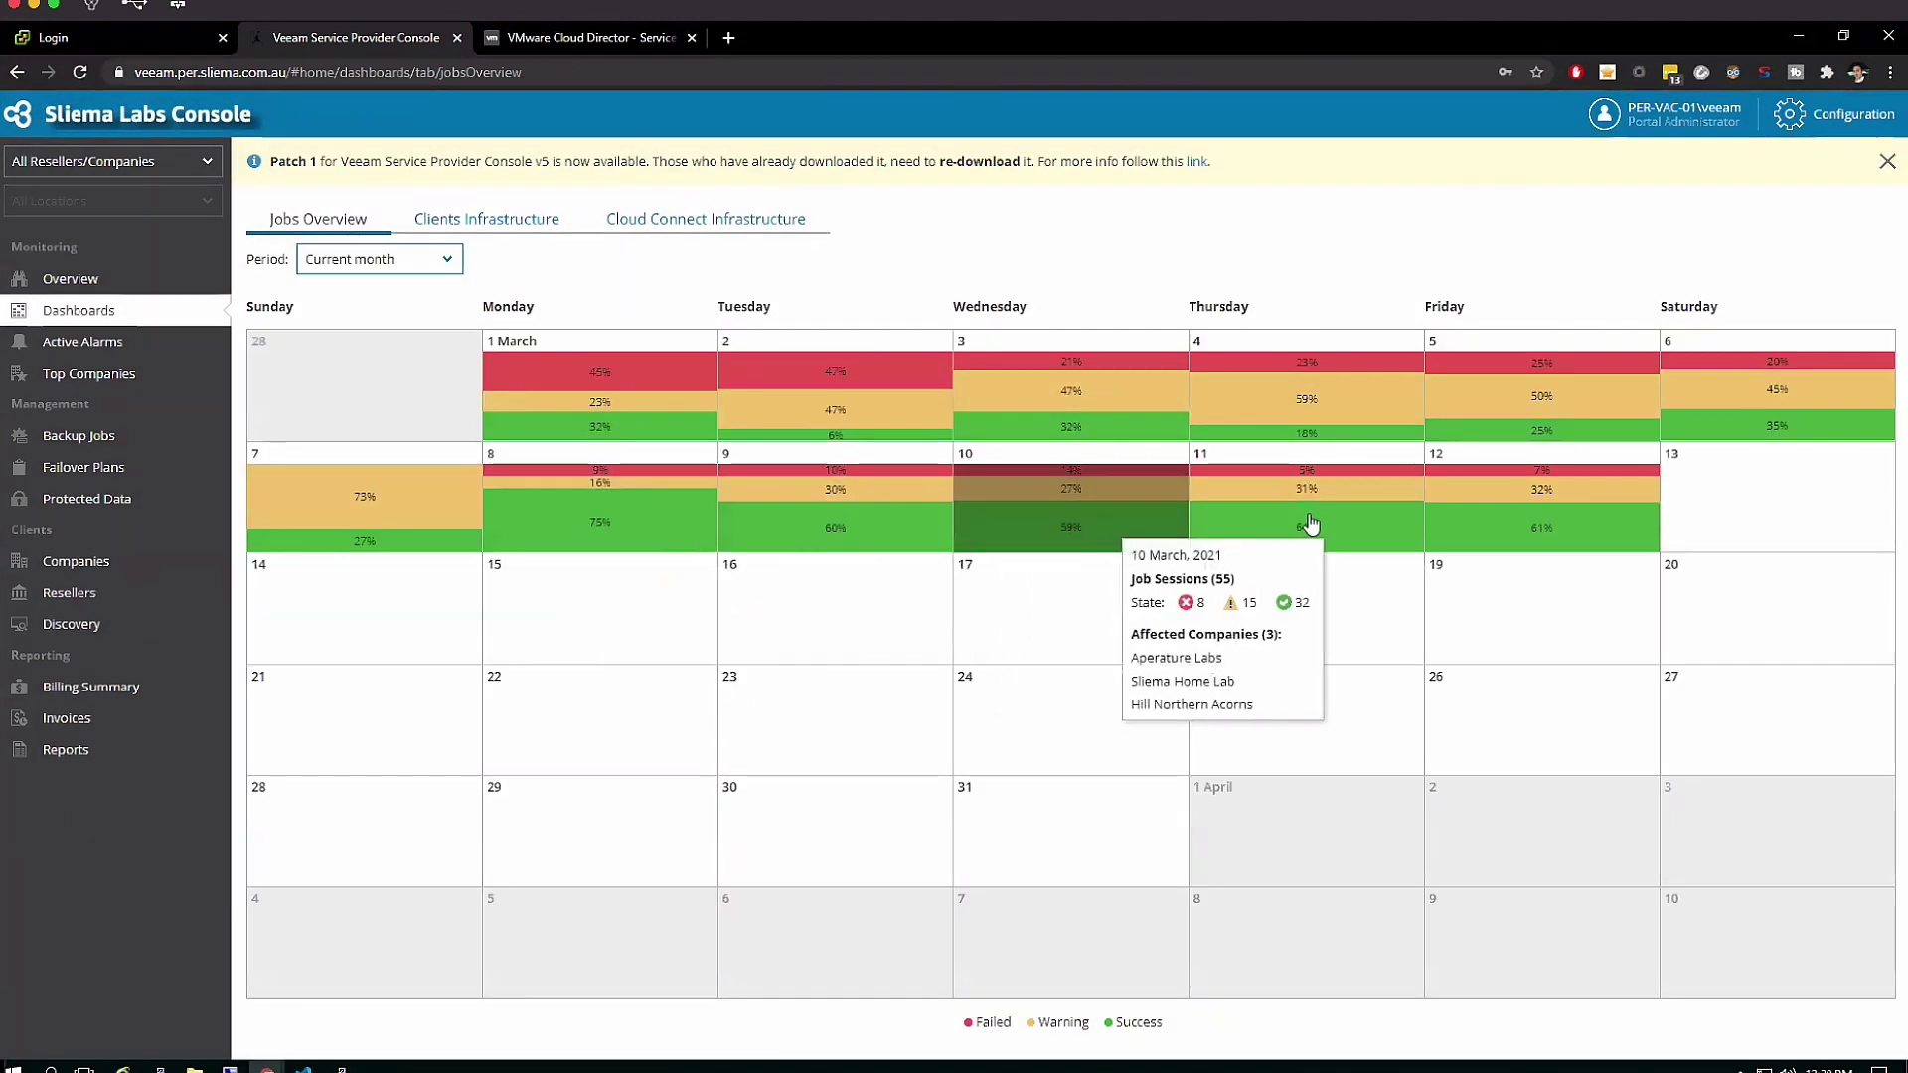
Review the 12 March job details on the calendar, then close them
mouse_move(1467, 525)
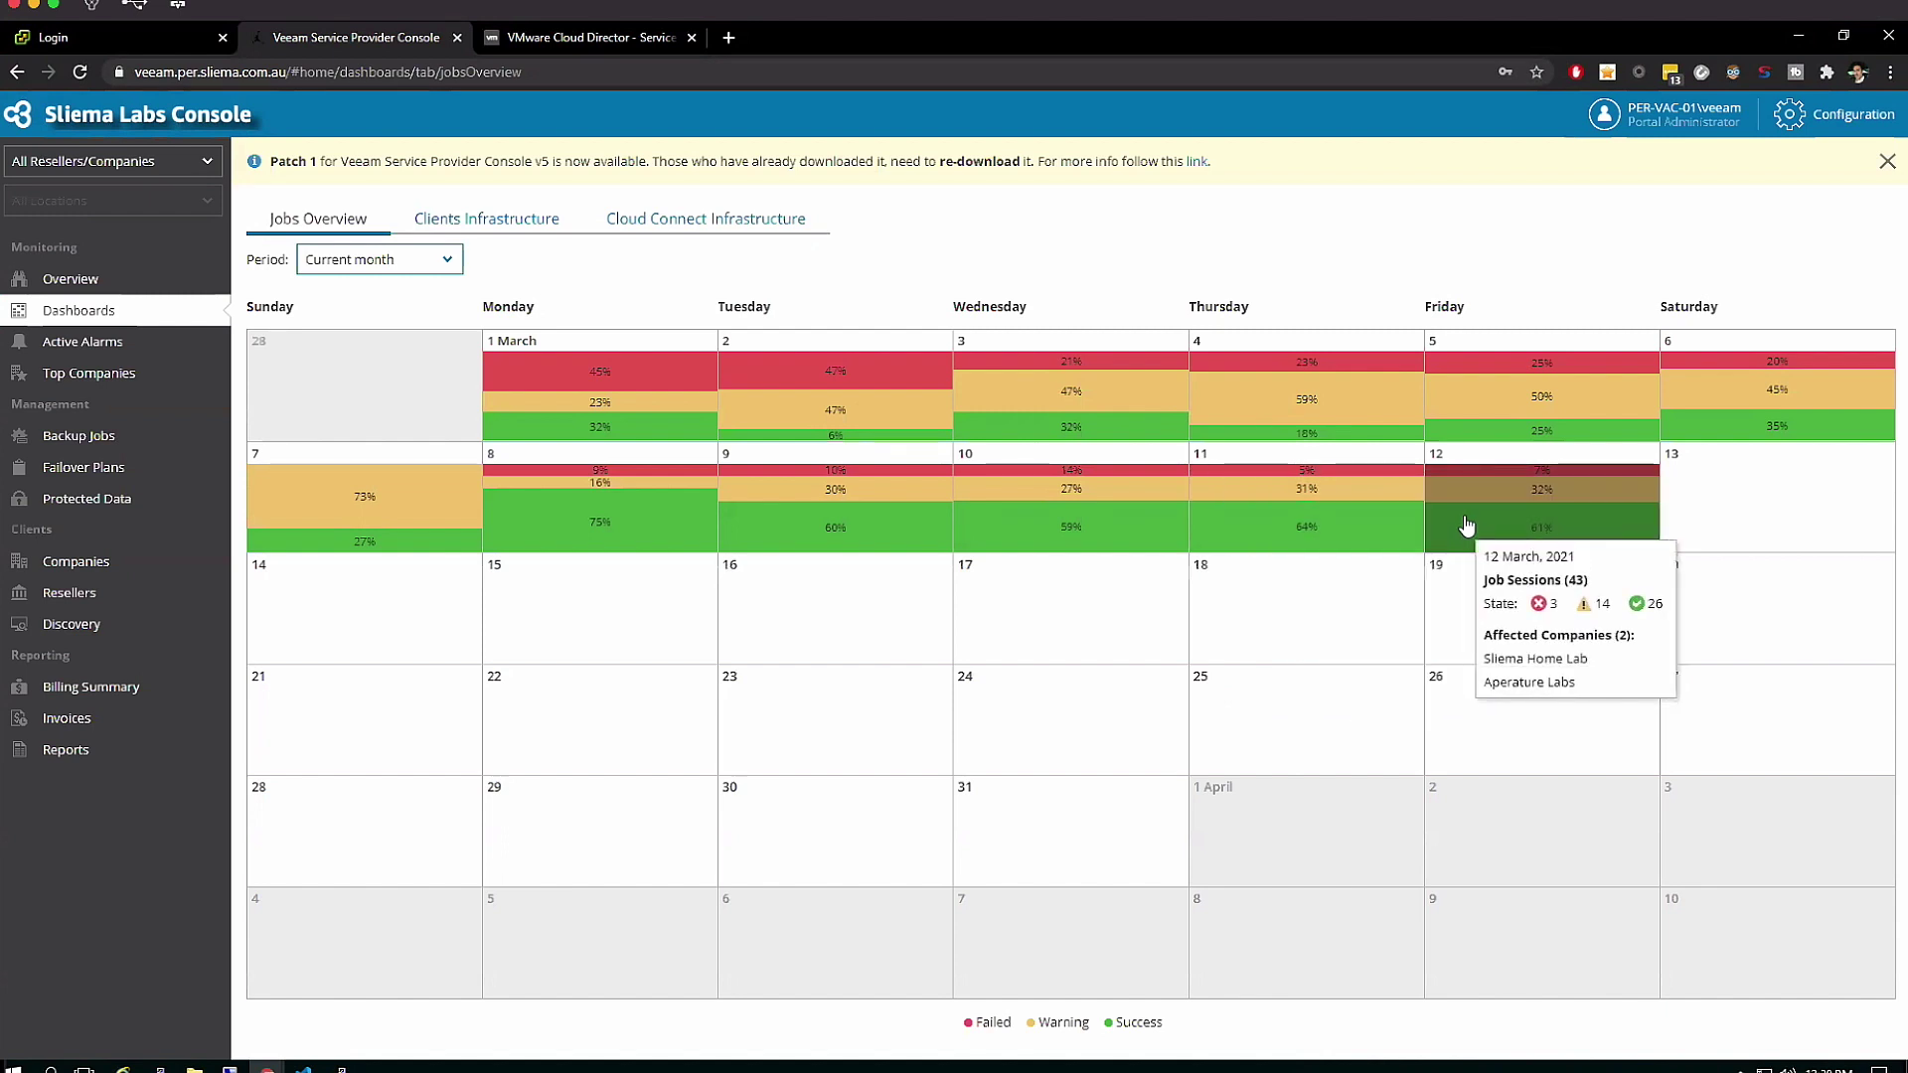
left_click(1467, 525)
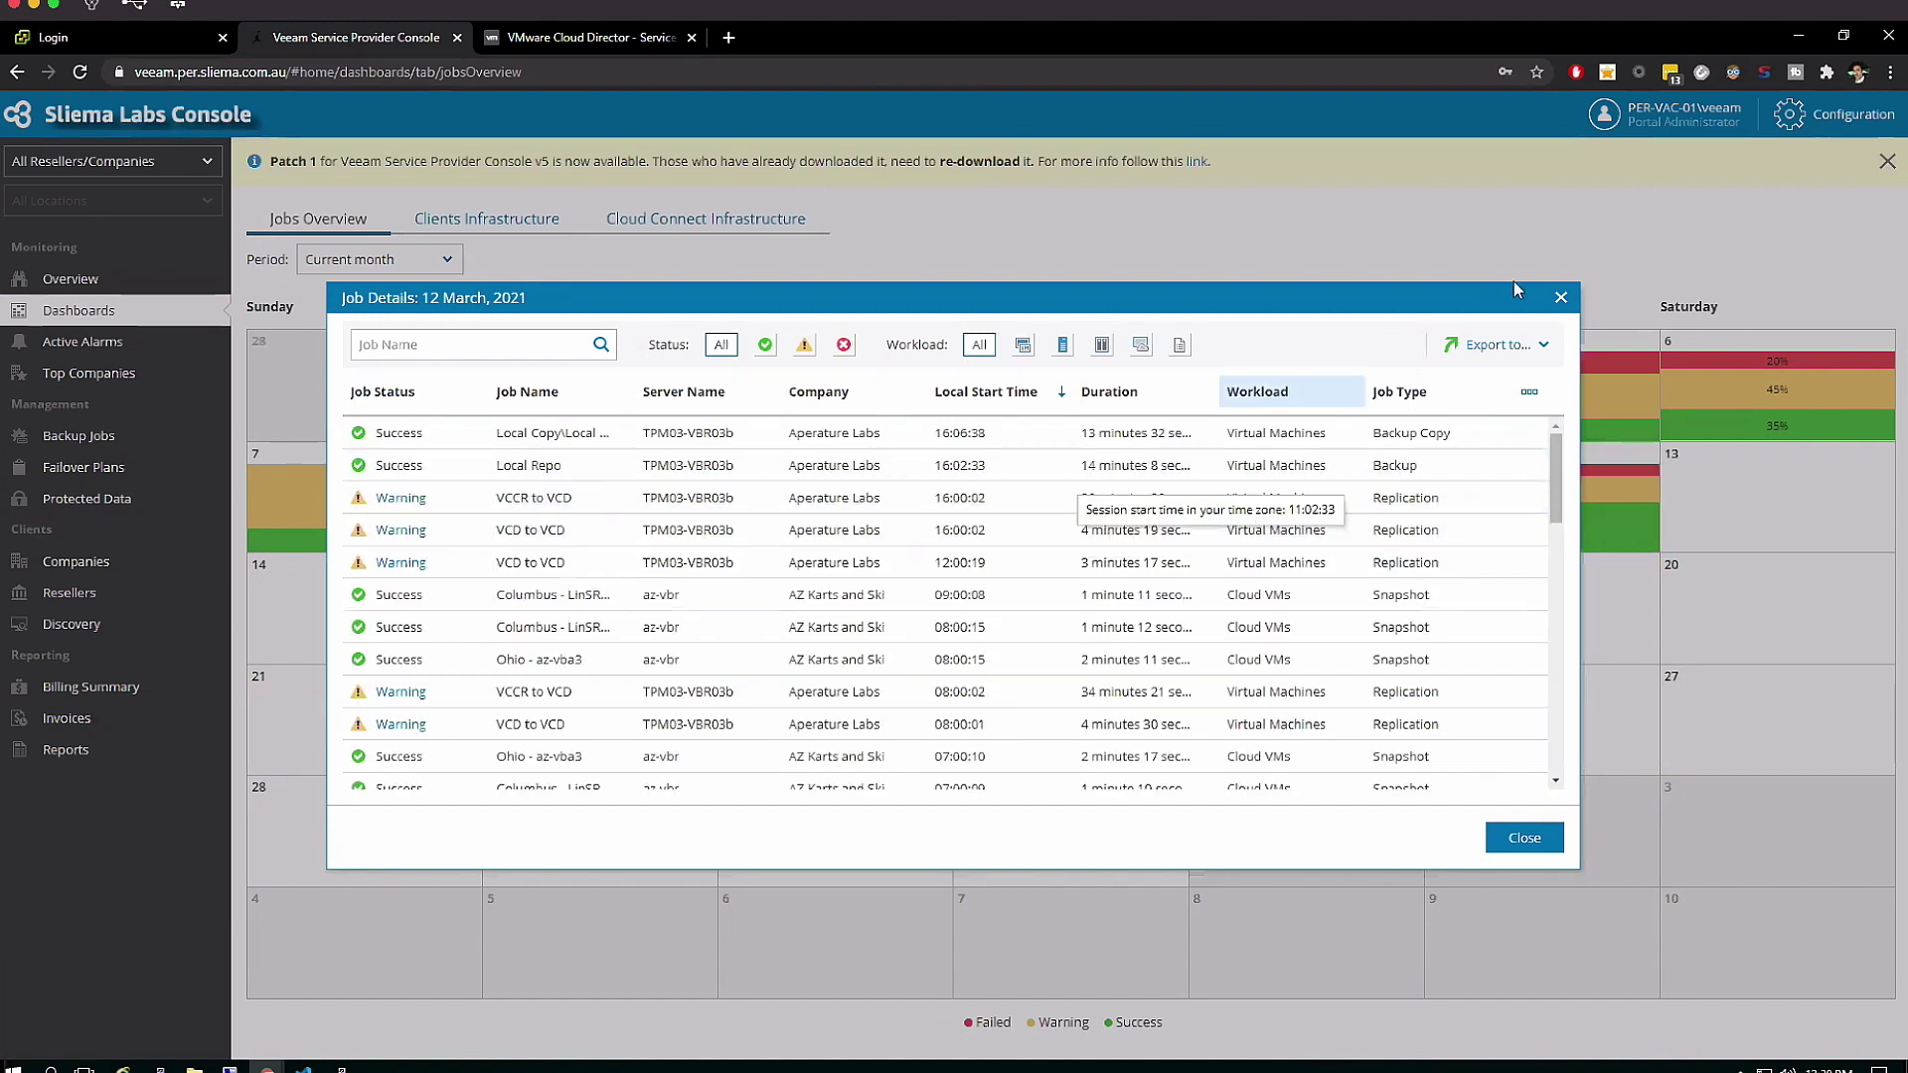
left_click(1558, 297)
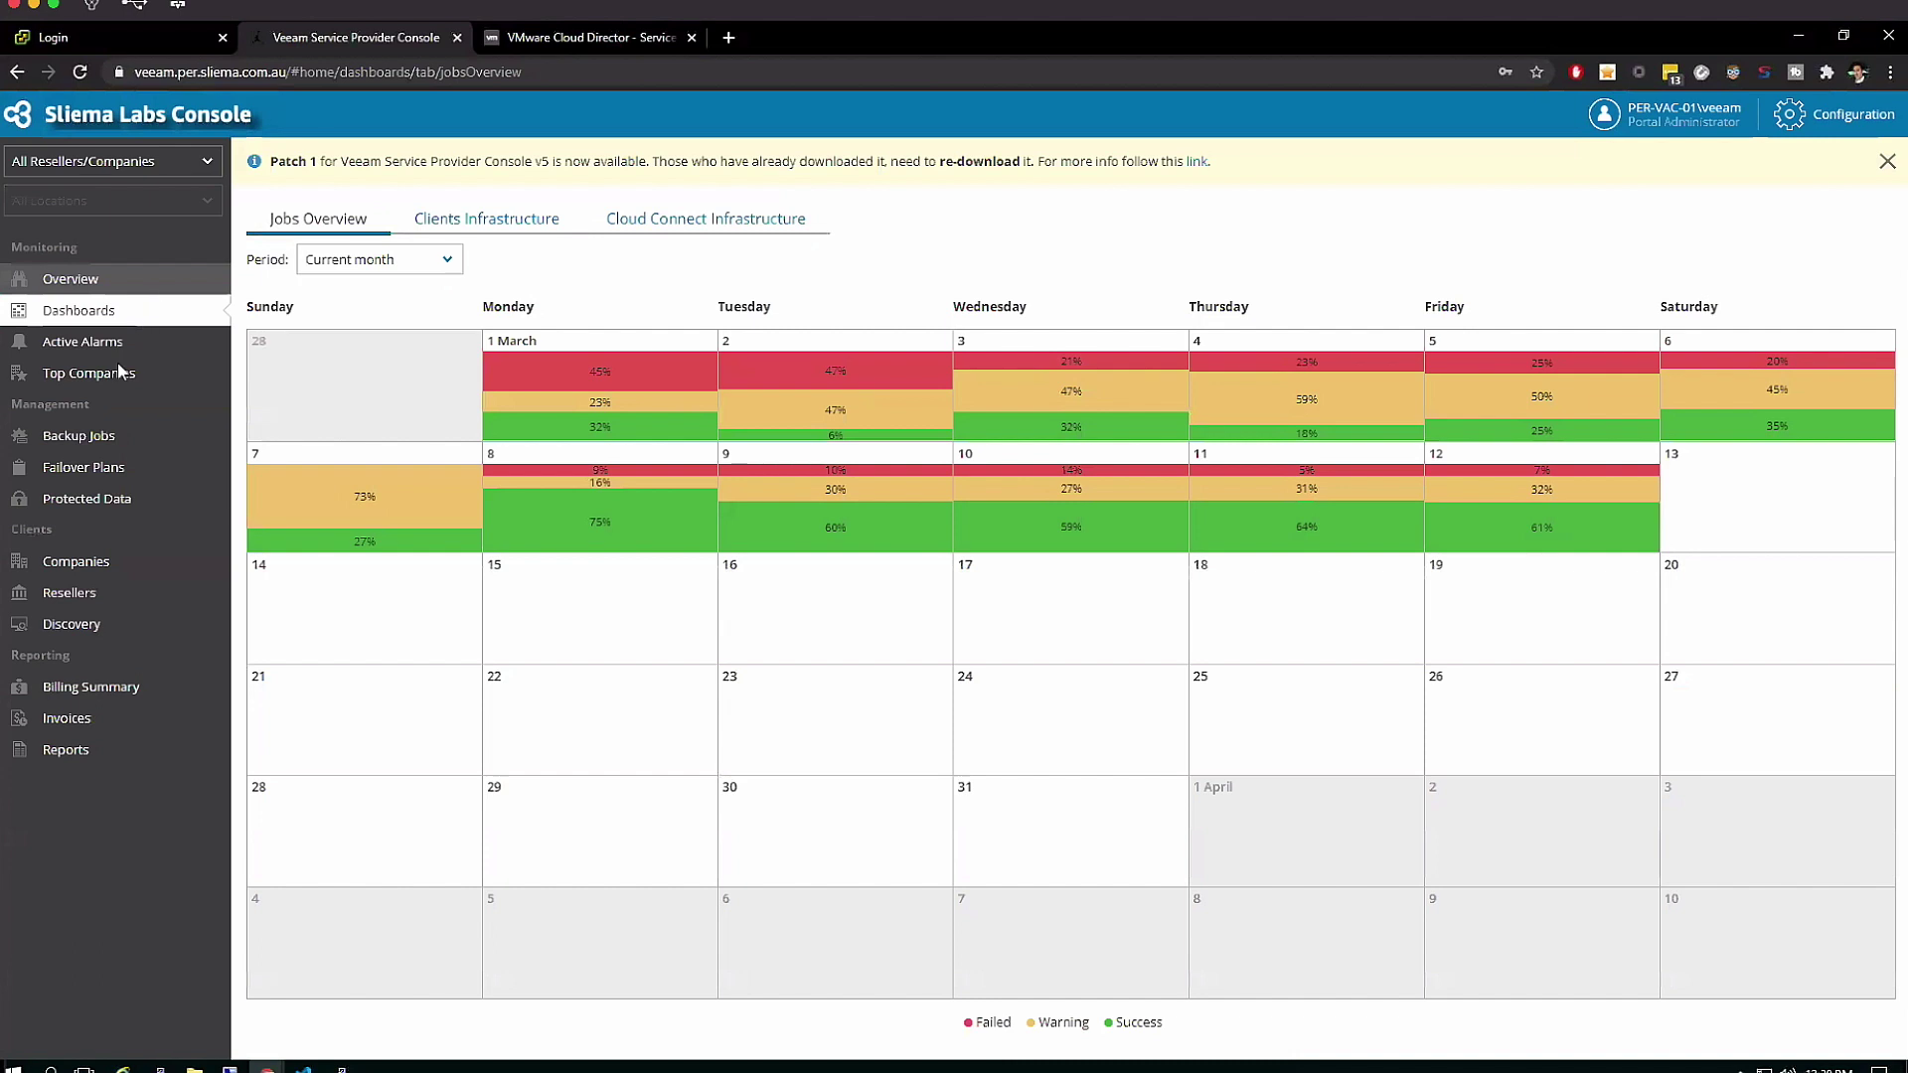
List the Public Clouds virtual machine backups in Backup Jobs, sorted by Platform and then Company
left_click(109, 437)
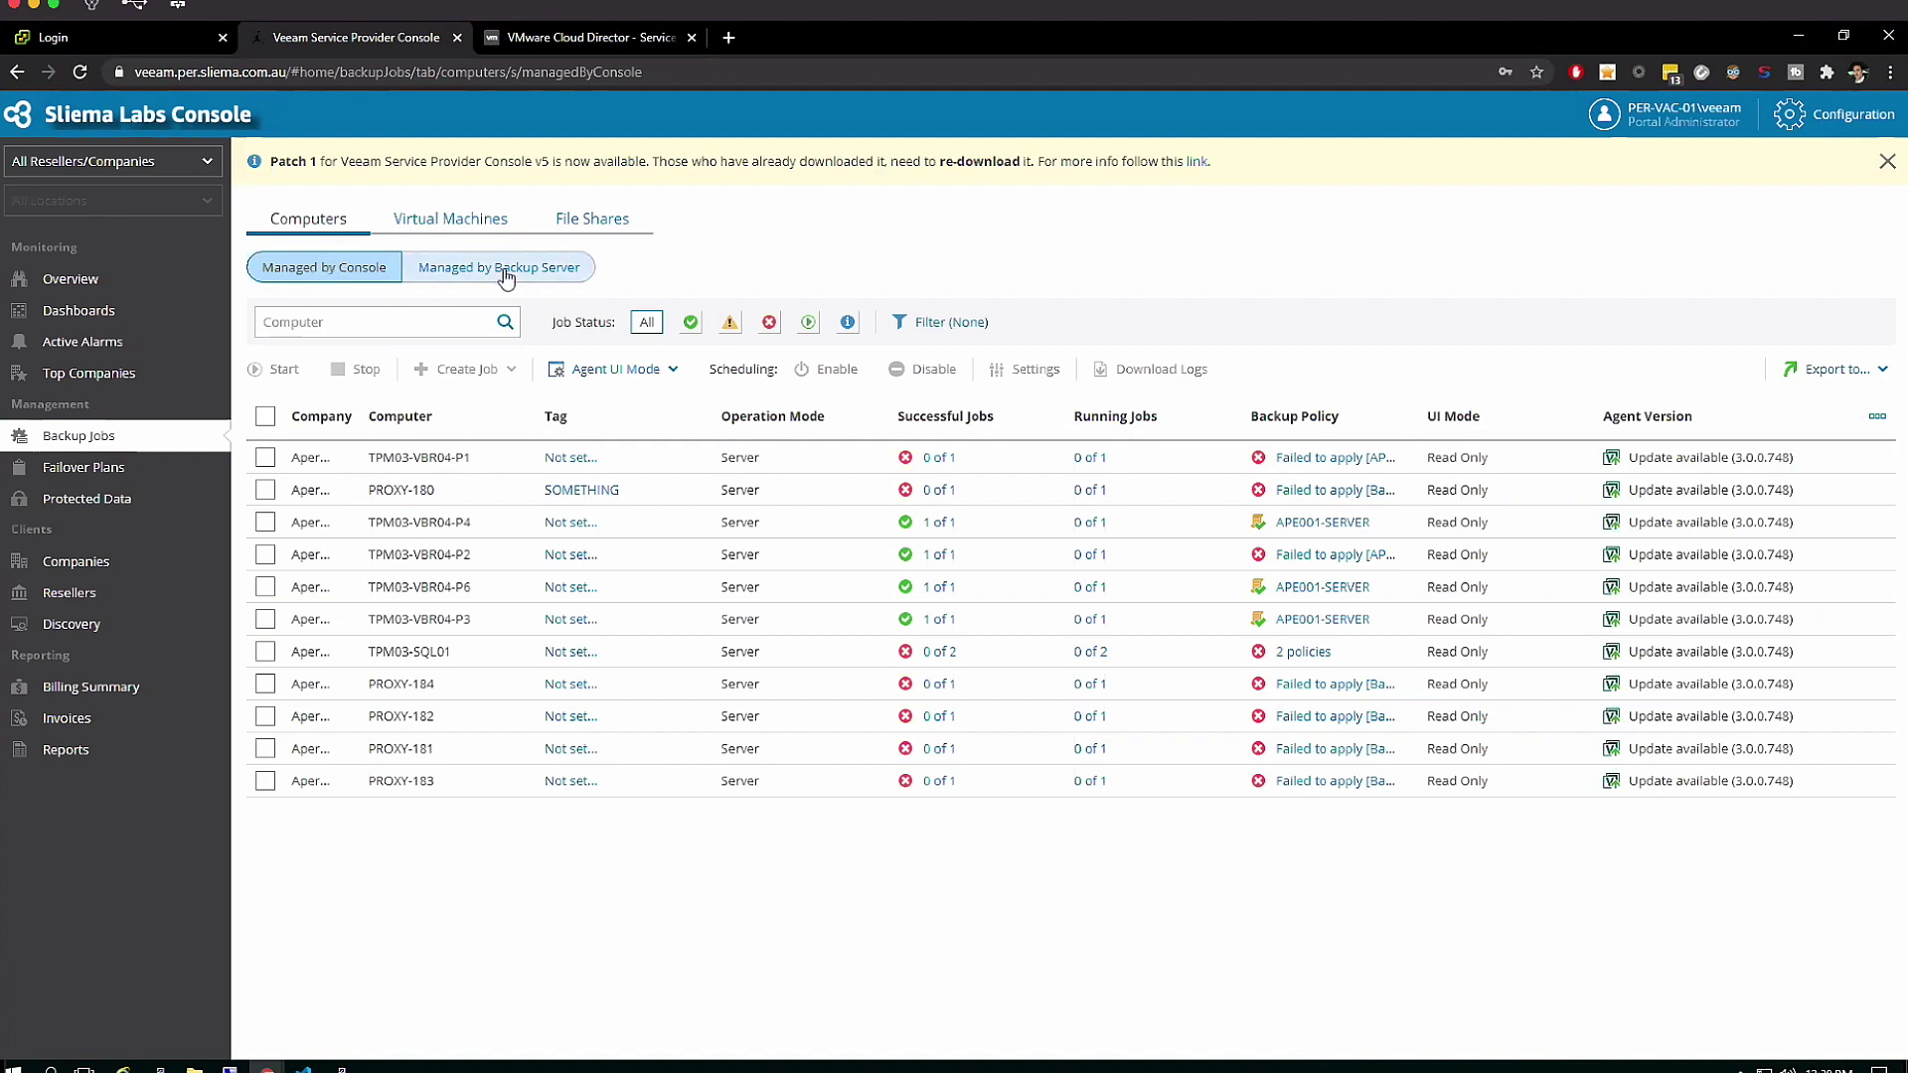
left_click(476, 234)
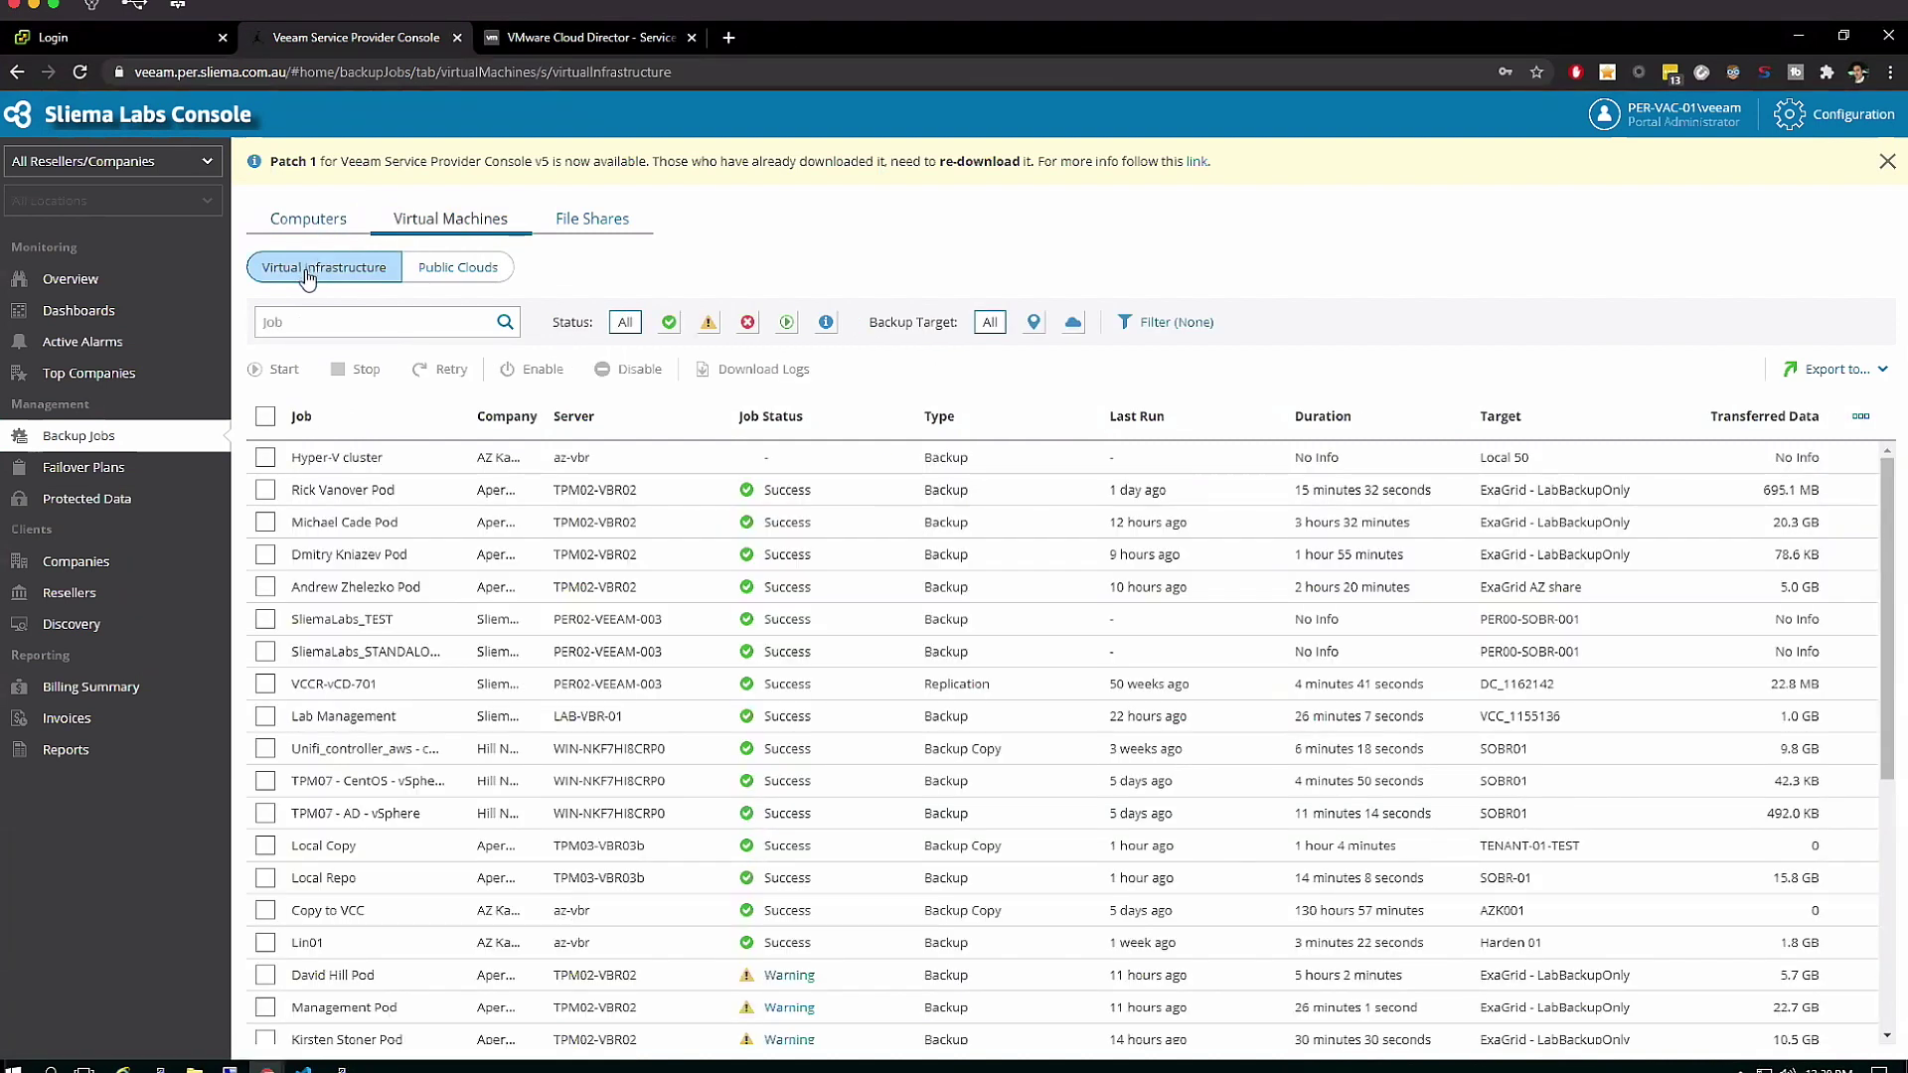
left_click(390, 487)
left_click(477, 268)
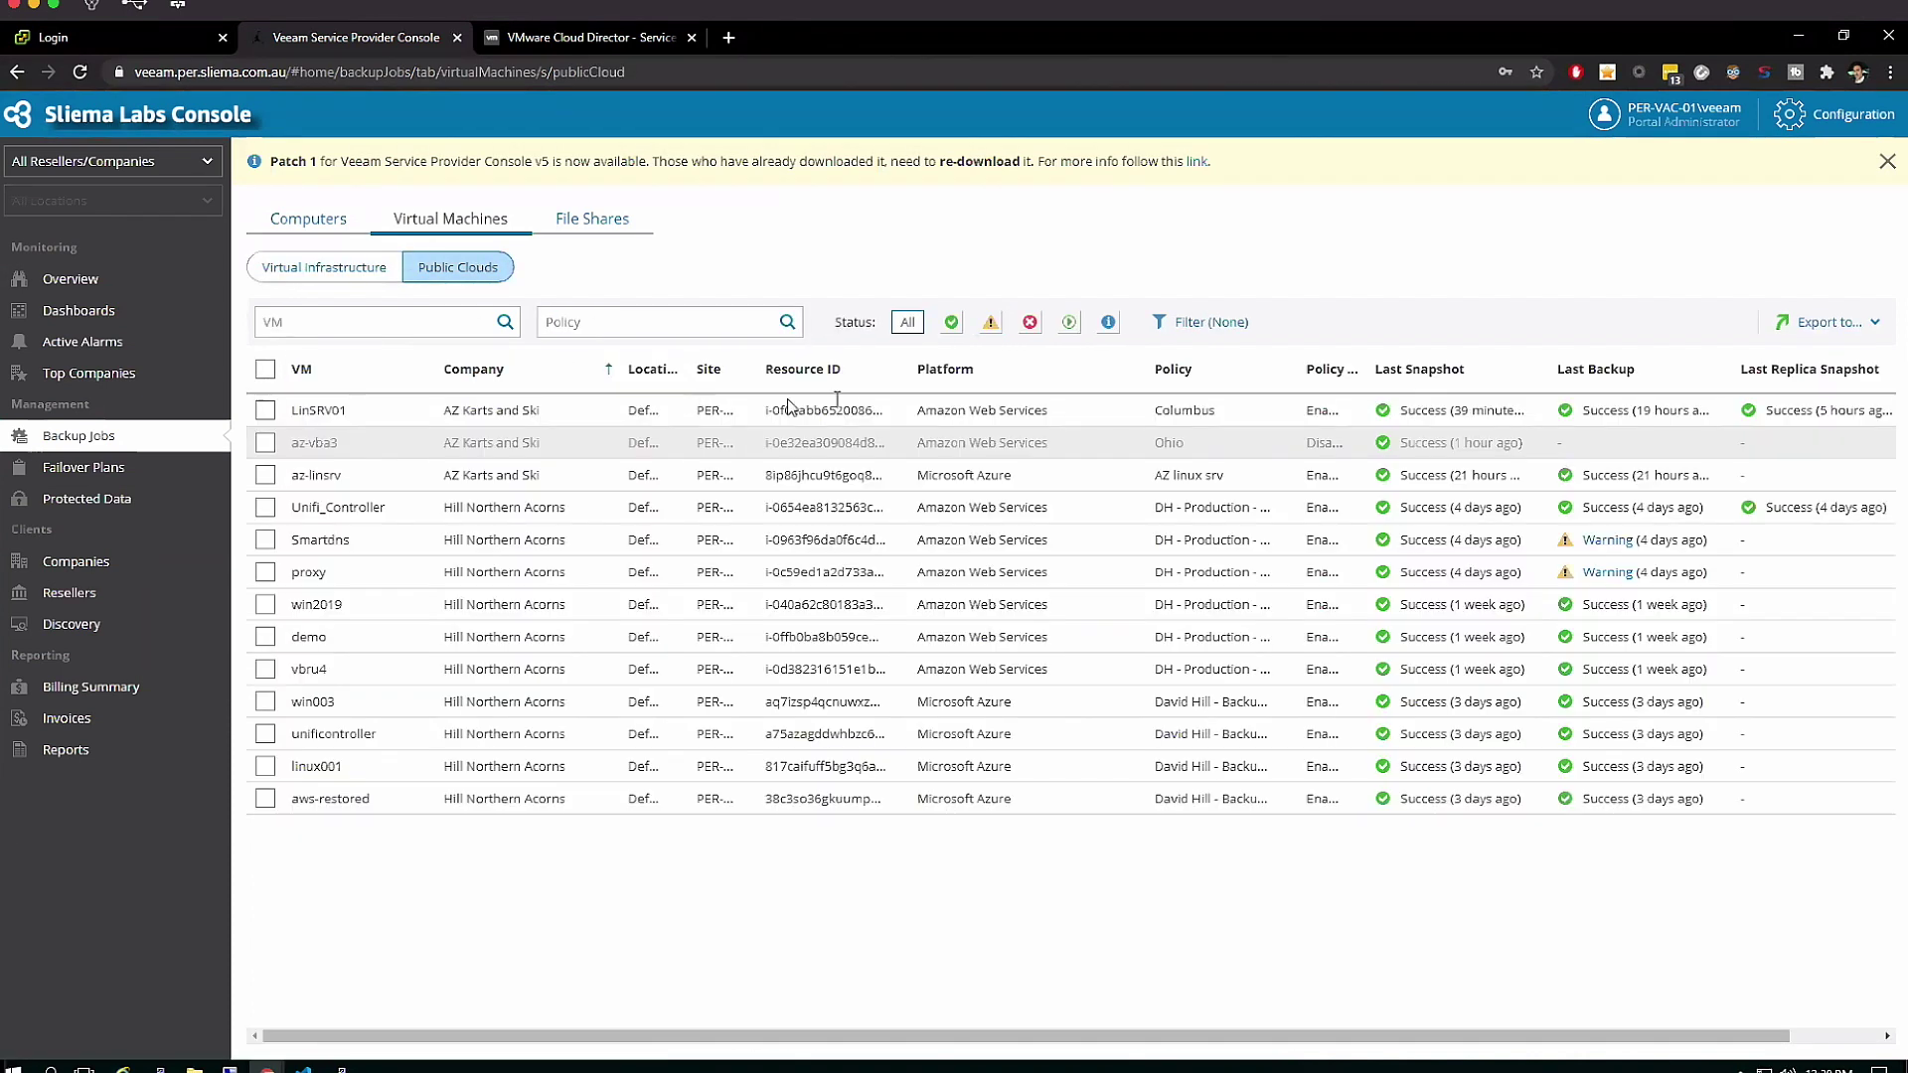
left_click(981, 367)
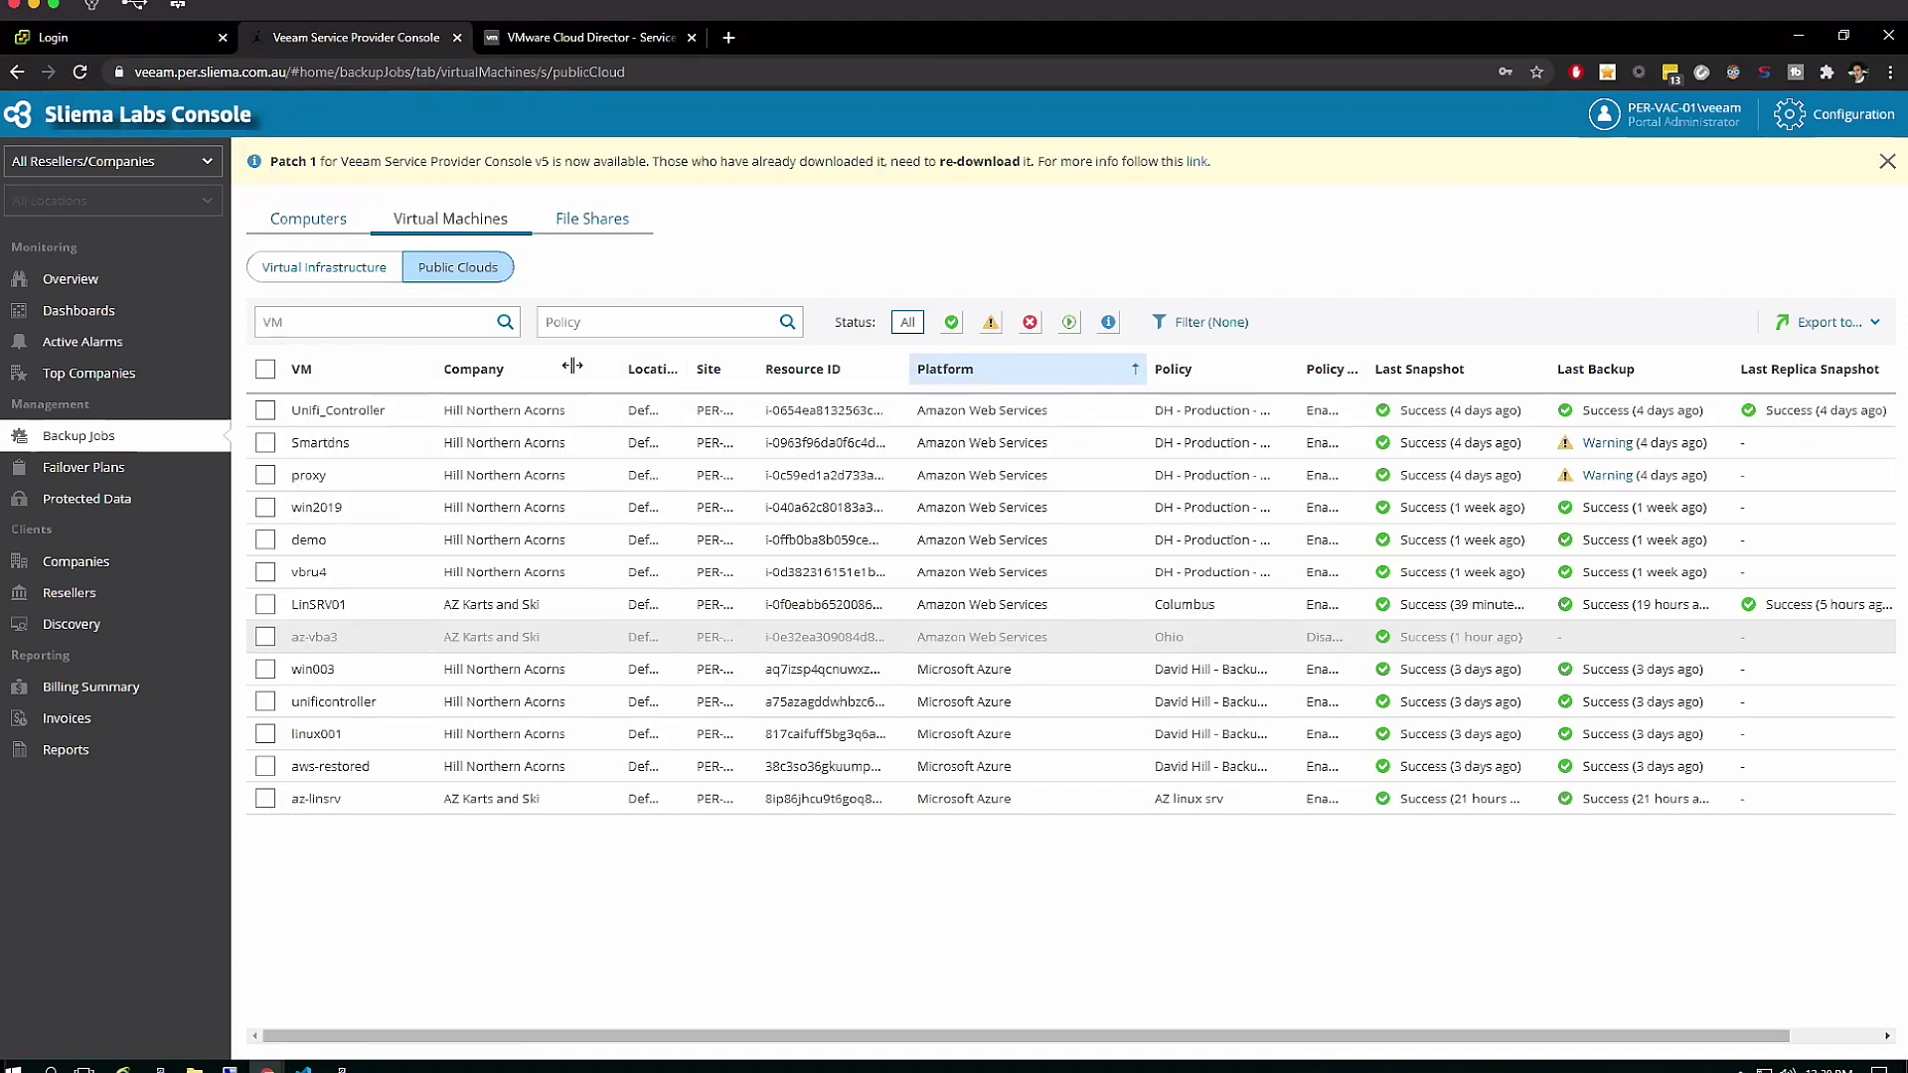
left_click(539, 368)
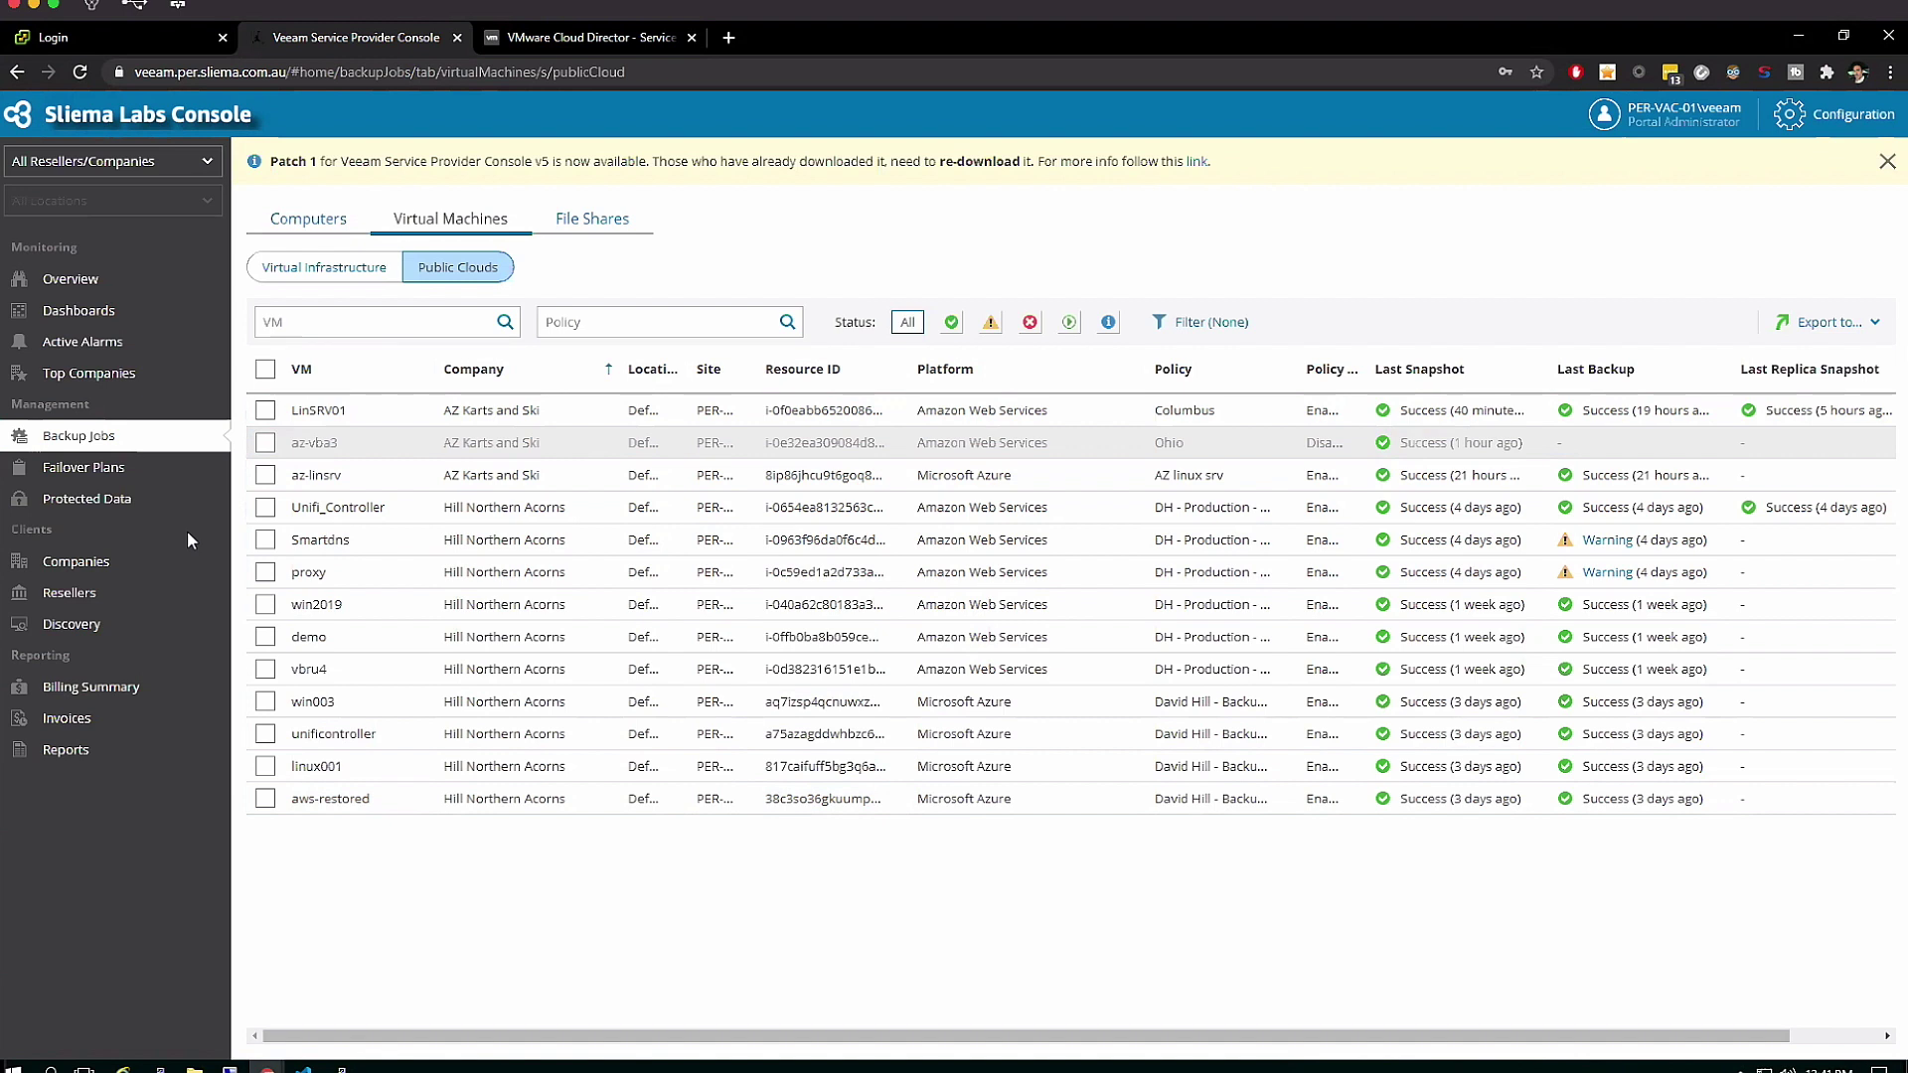
Download the Aperature Labs March 12 invoice from Billing Summary > Invoices and open the PDF
left_click(131, 689)
left_click(99, 719)
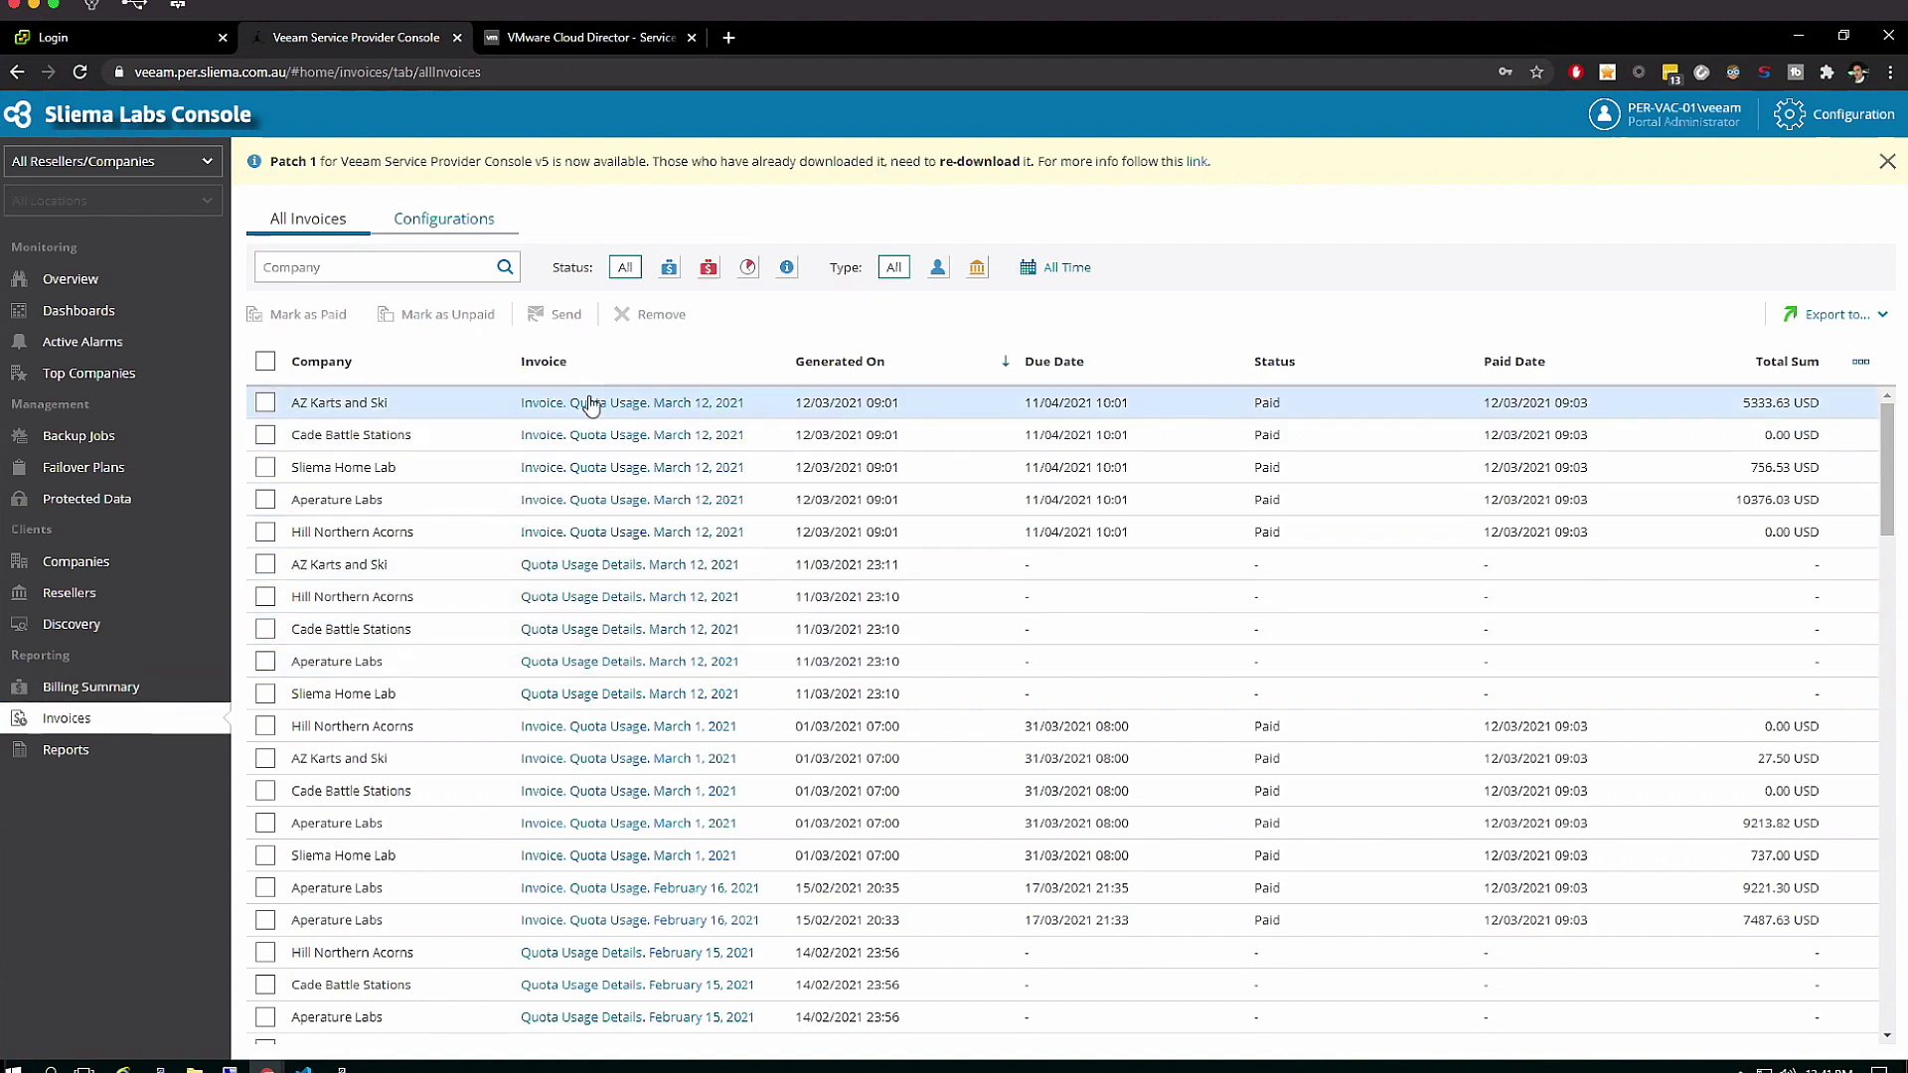
left_click(564, 501)
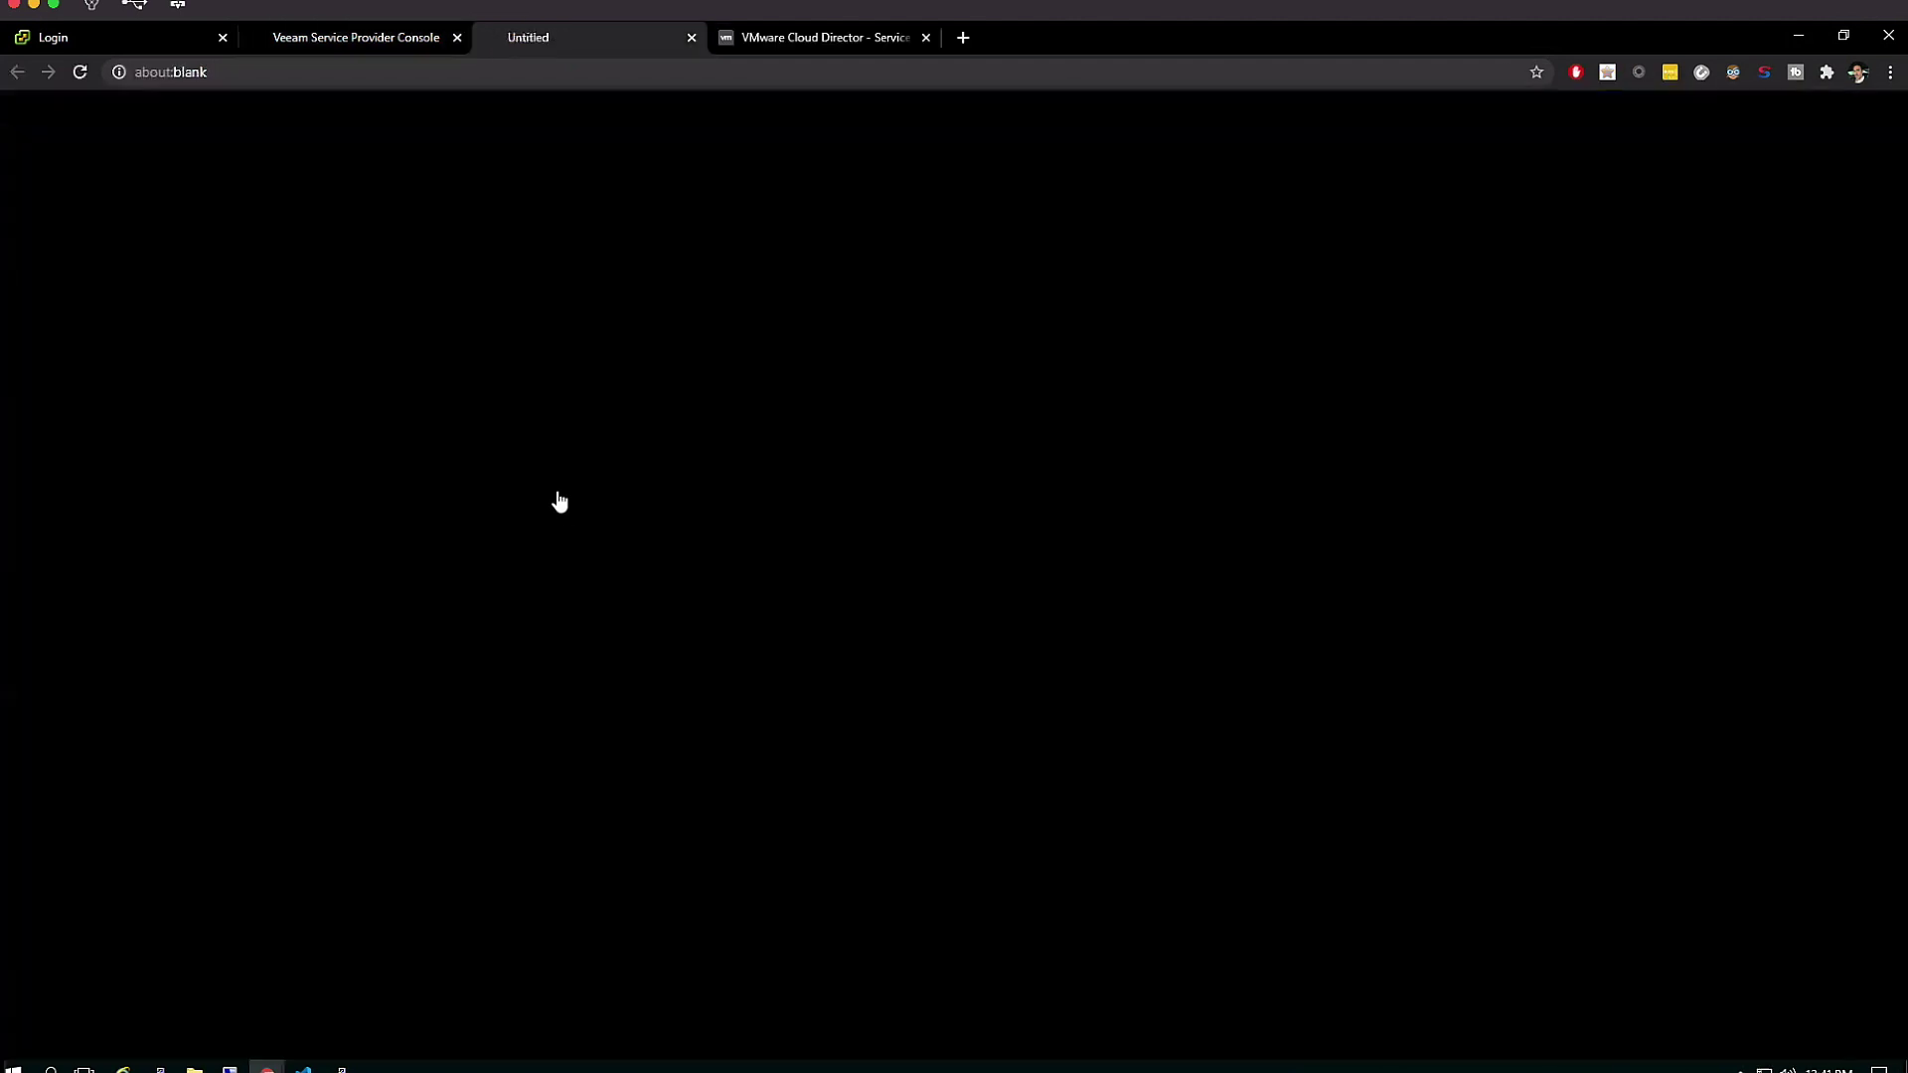
left_click(111, 1033)
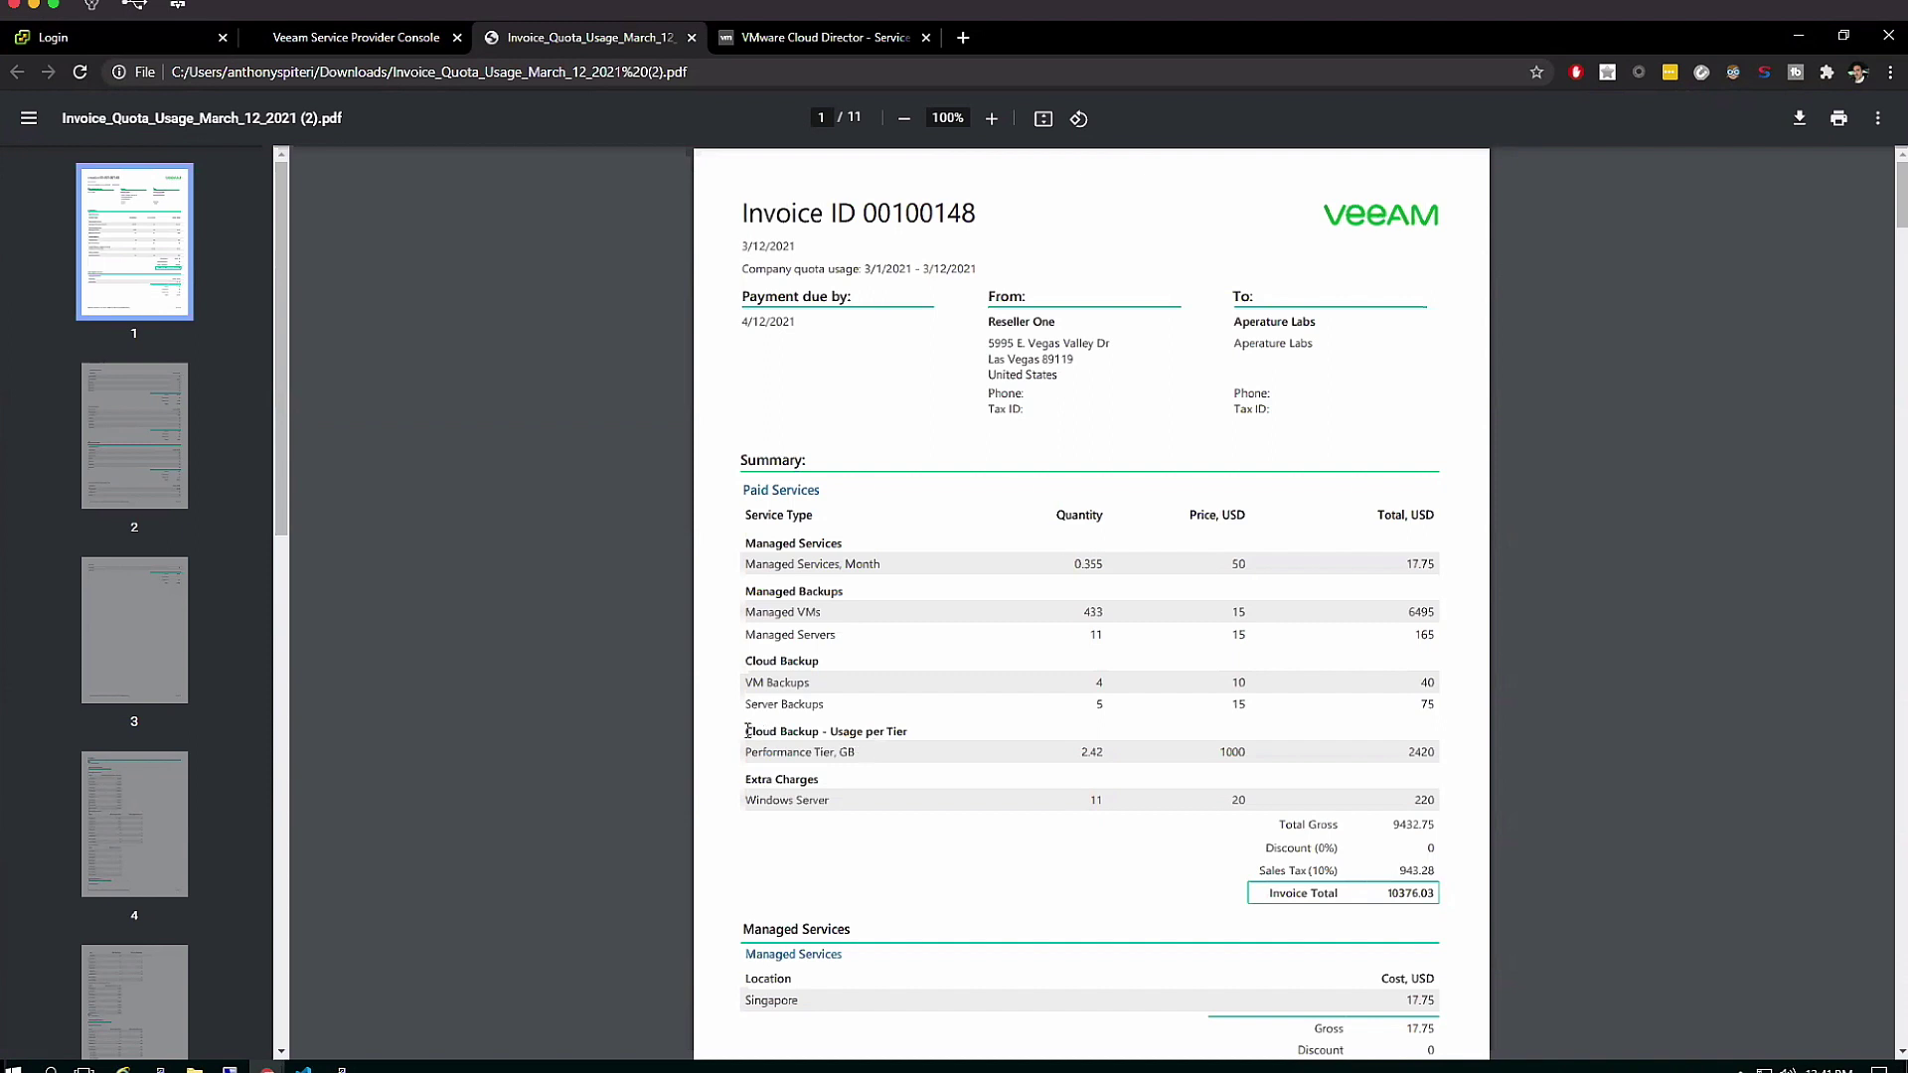
Highlight the 'Cloud Backup - Usage per Tier' heading and scroll to the invoice's page 2
left_click_drag(746, 731, 920, 732)
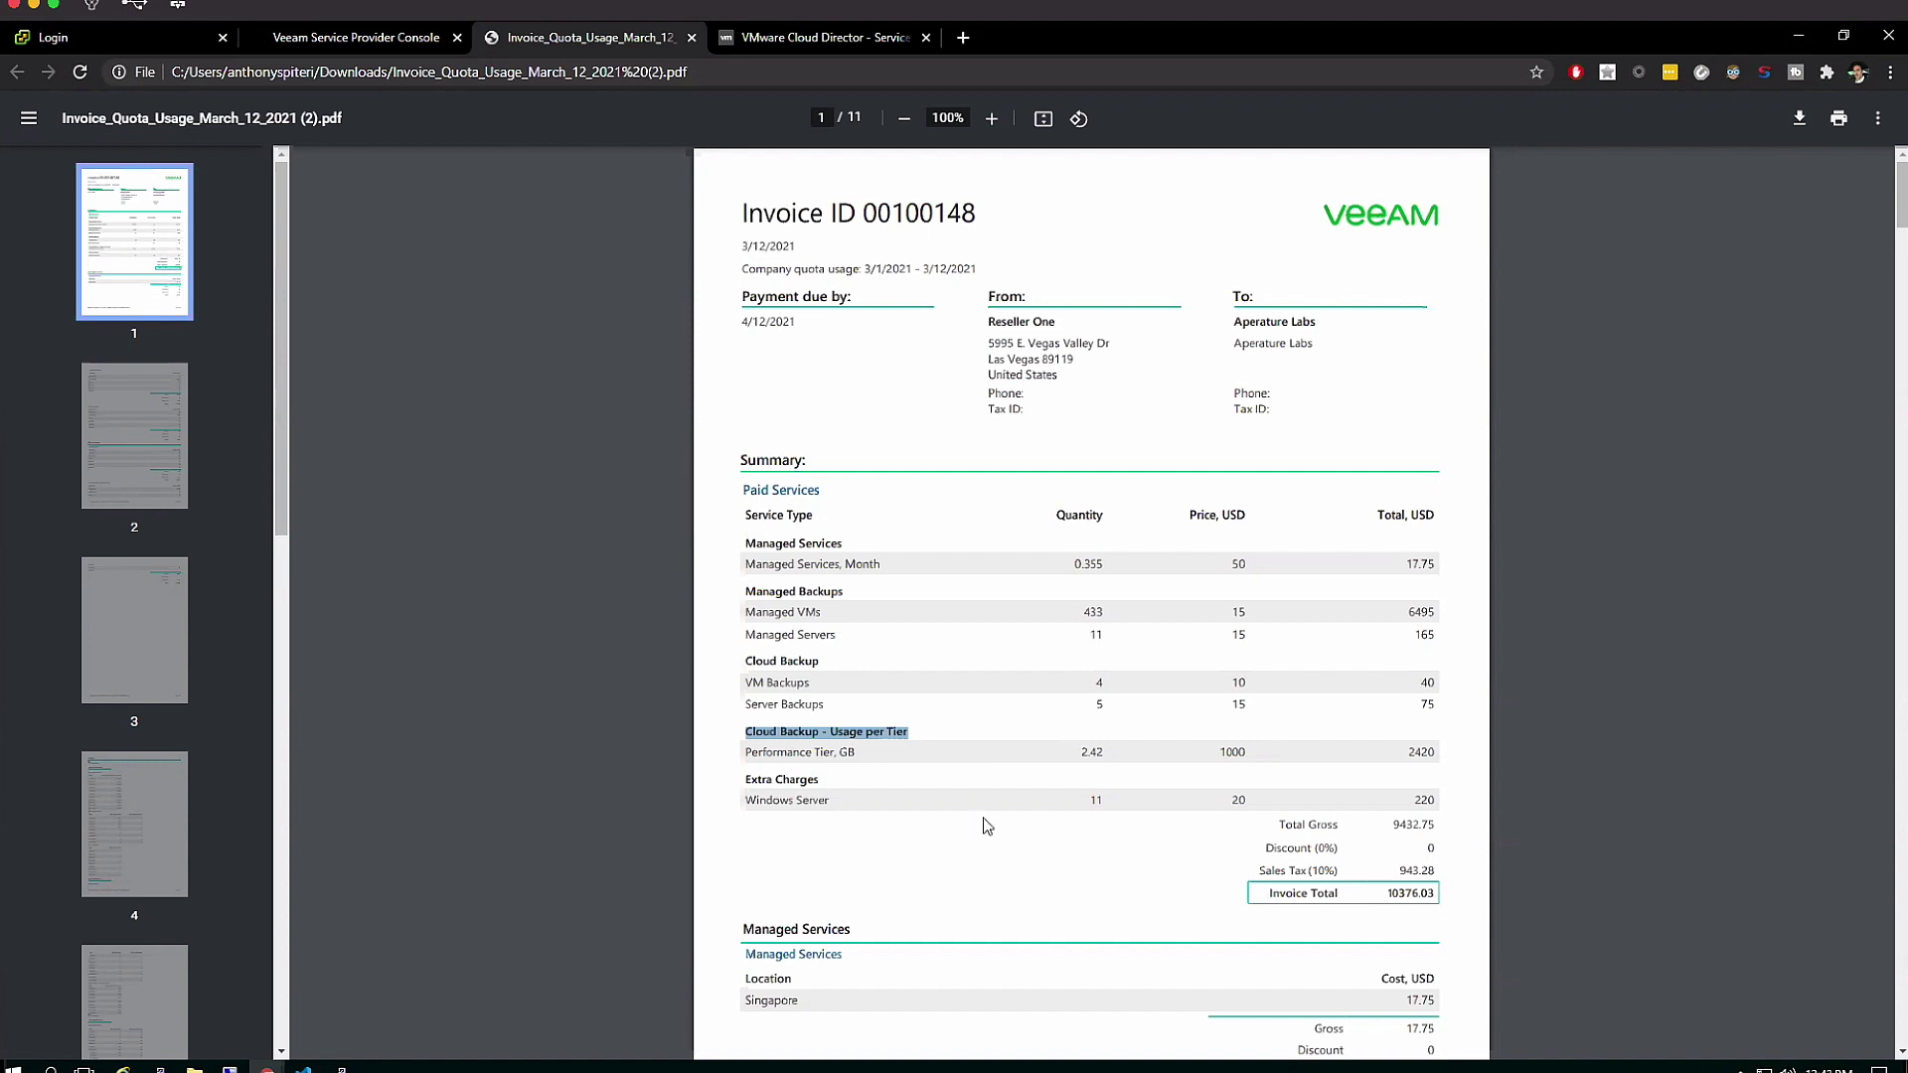
scroll(984, 825, "down", 5)
scroll(986, 825, "down", 1)
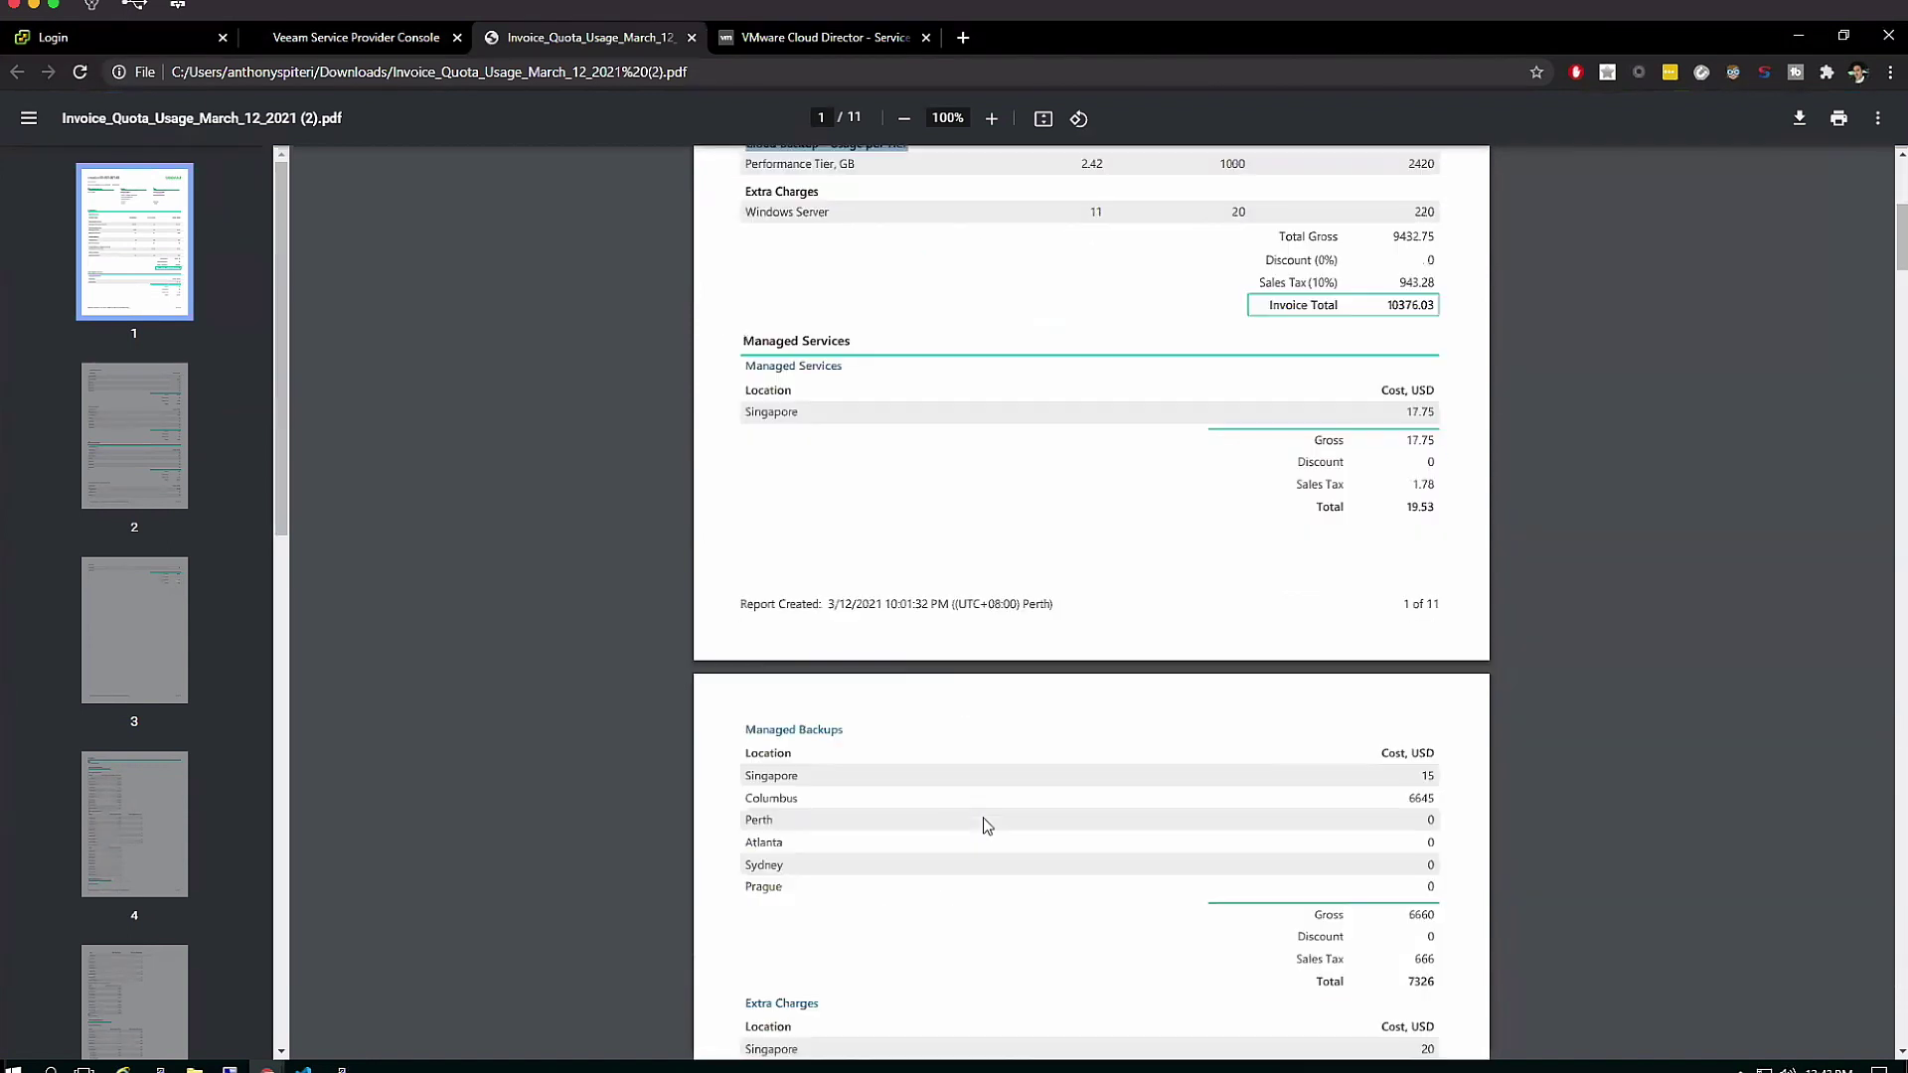
scroll(987, 825, "down", 4)
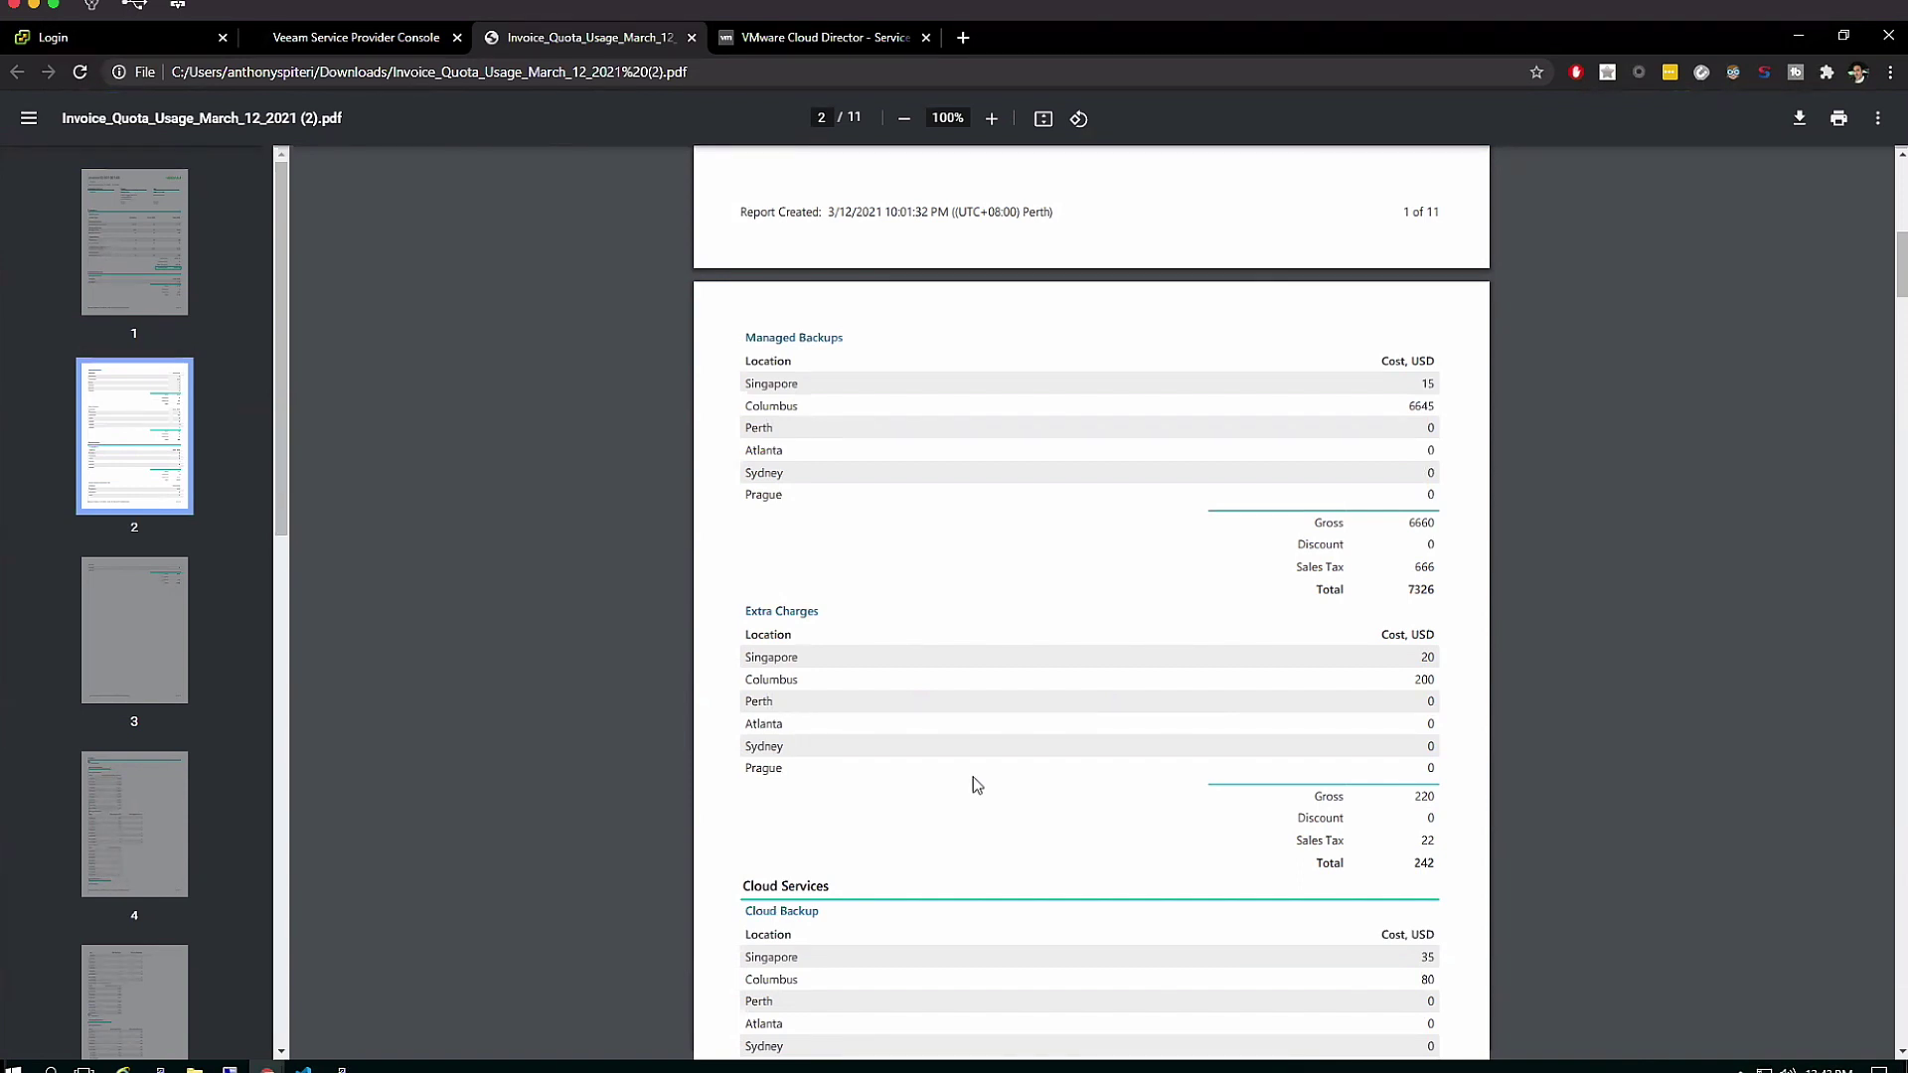
left_click(402, 40)
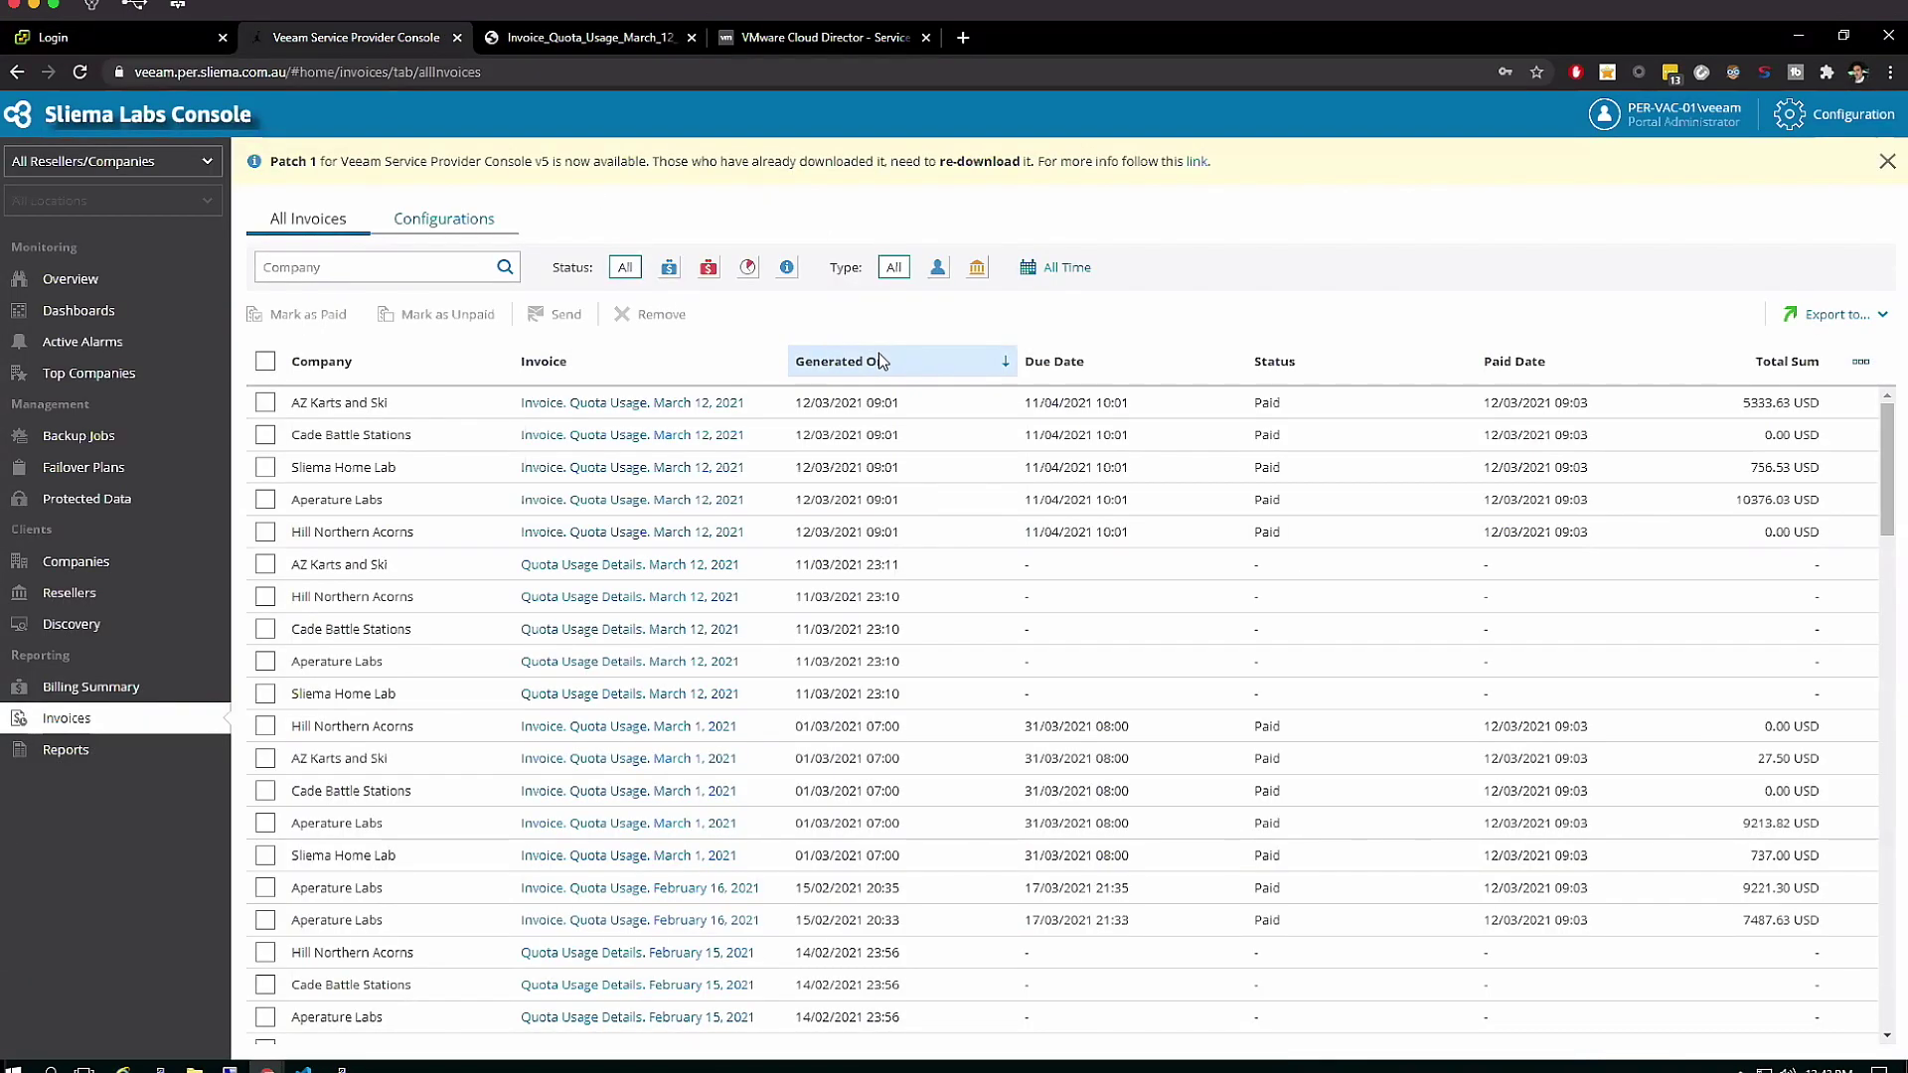
left_click(121, 622)
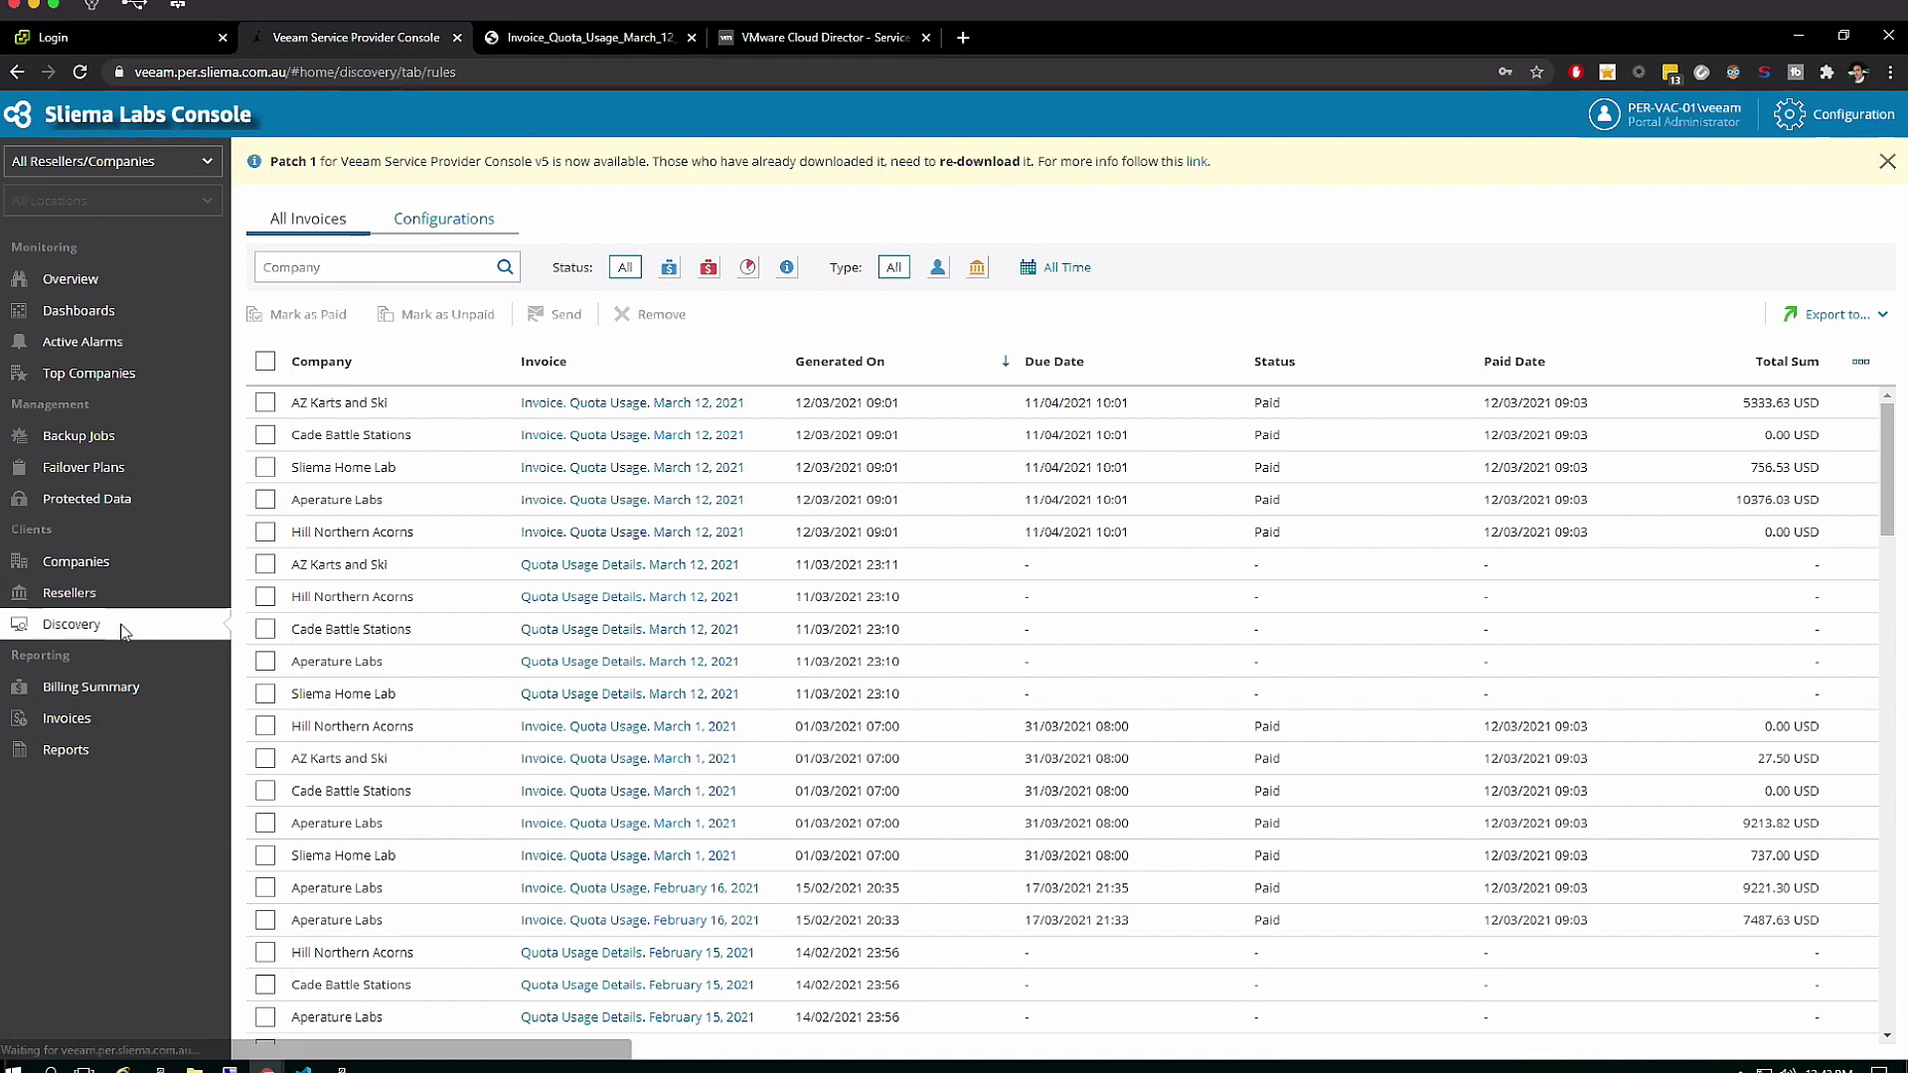
left_click(887, 214)
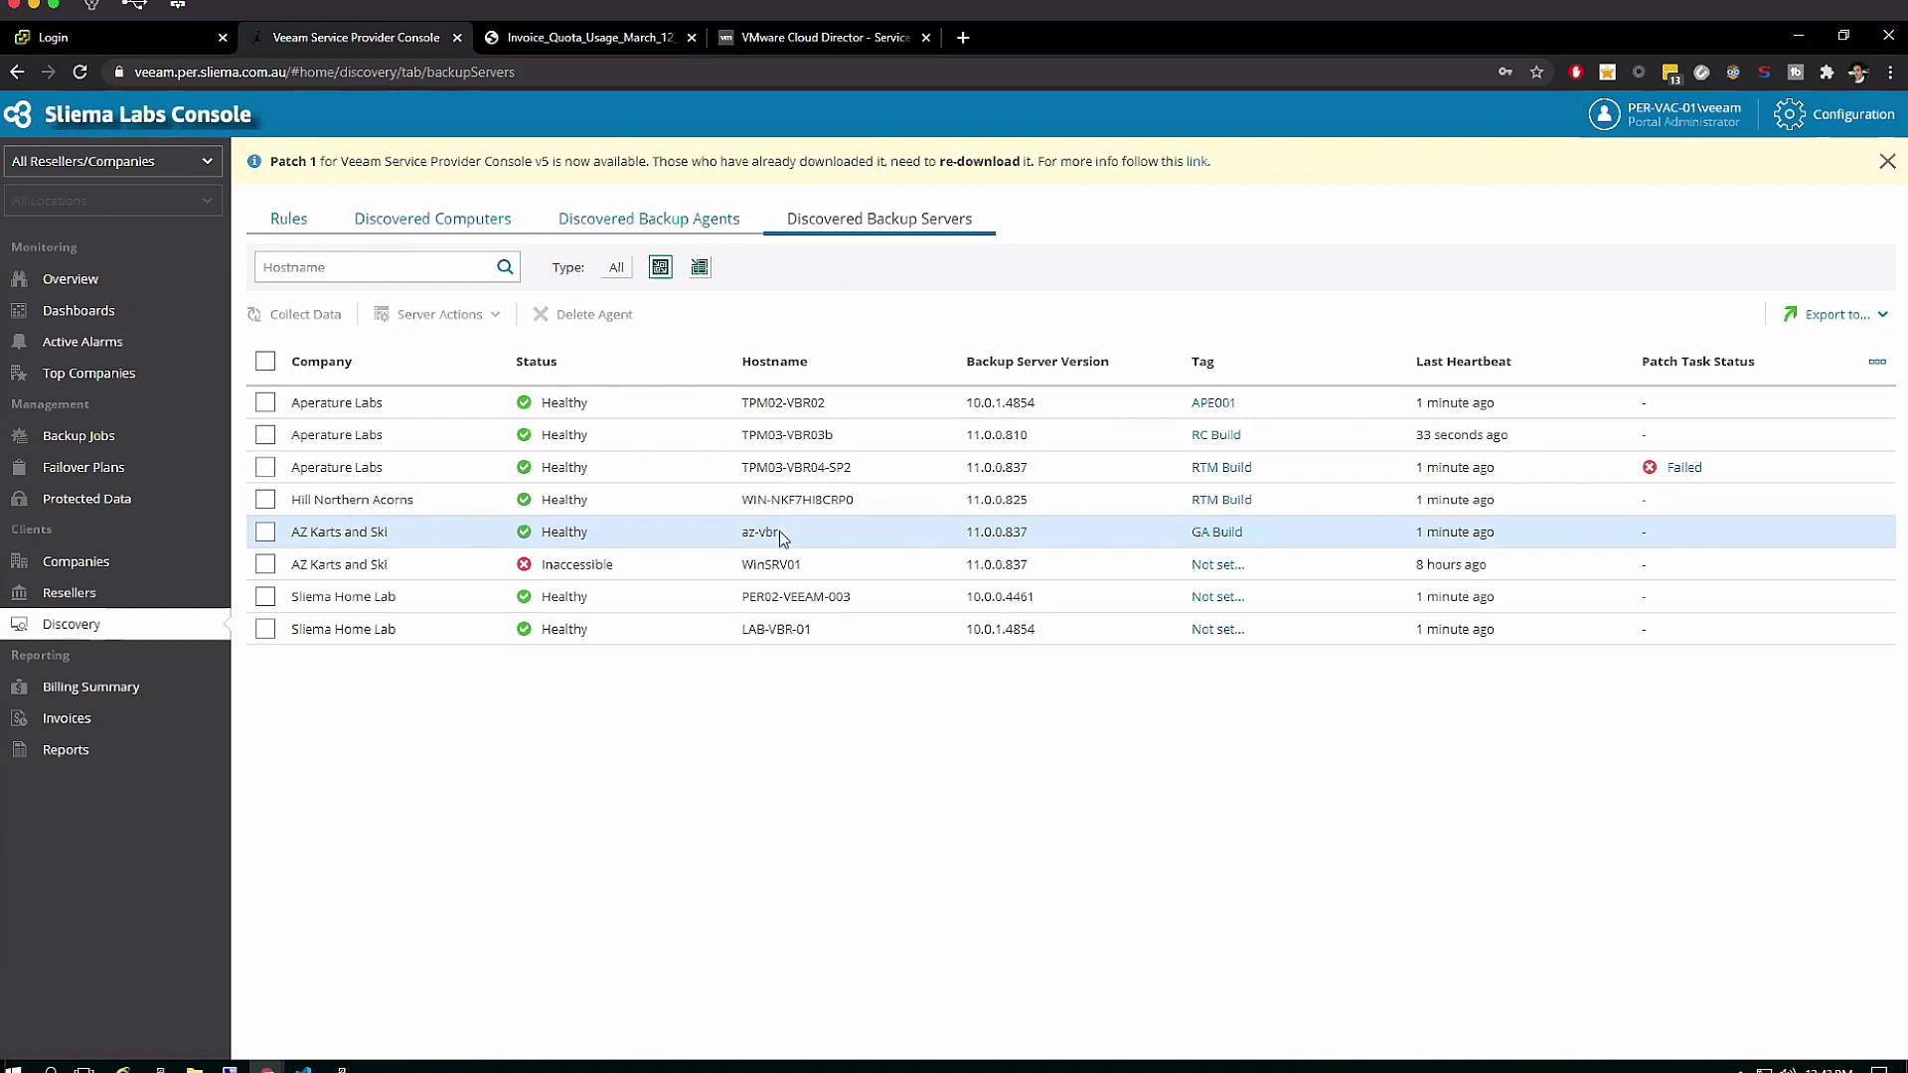
left_click(266, 532)
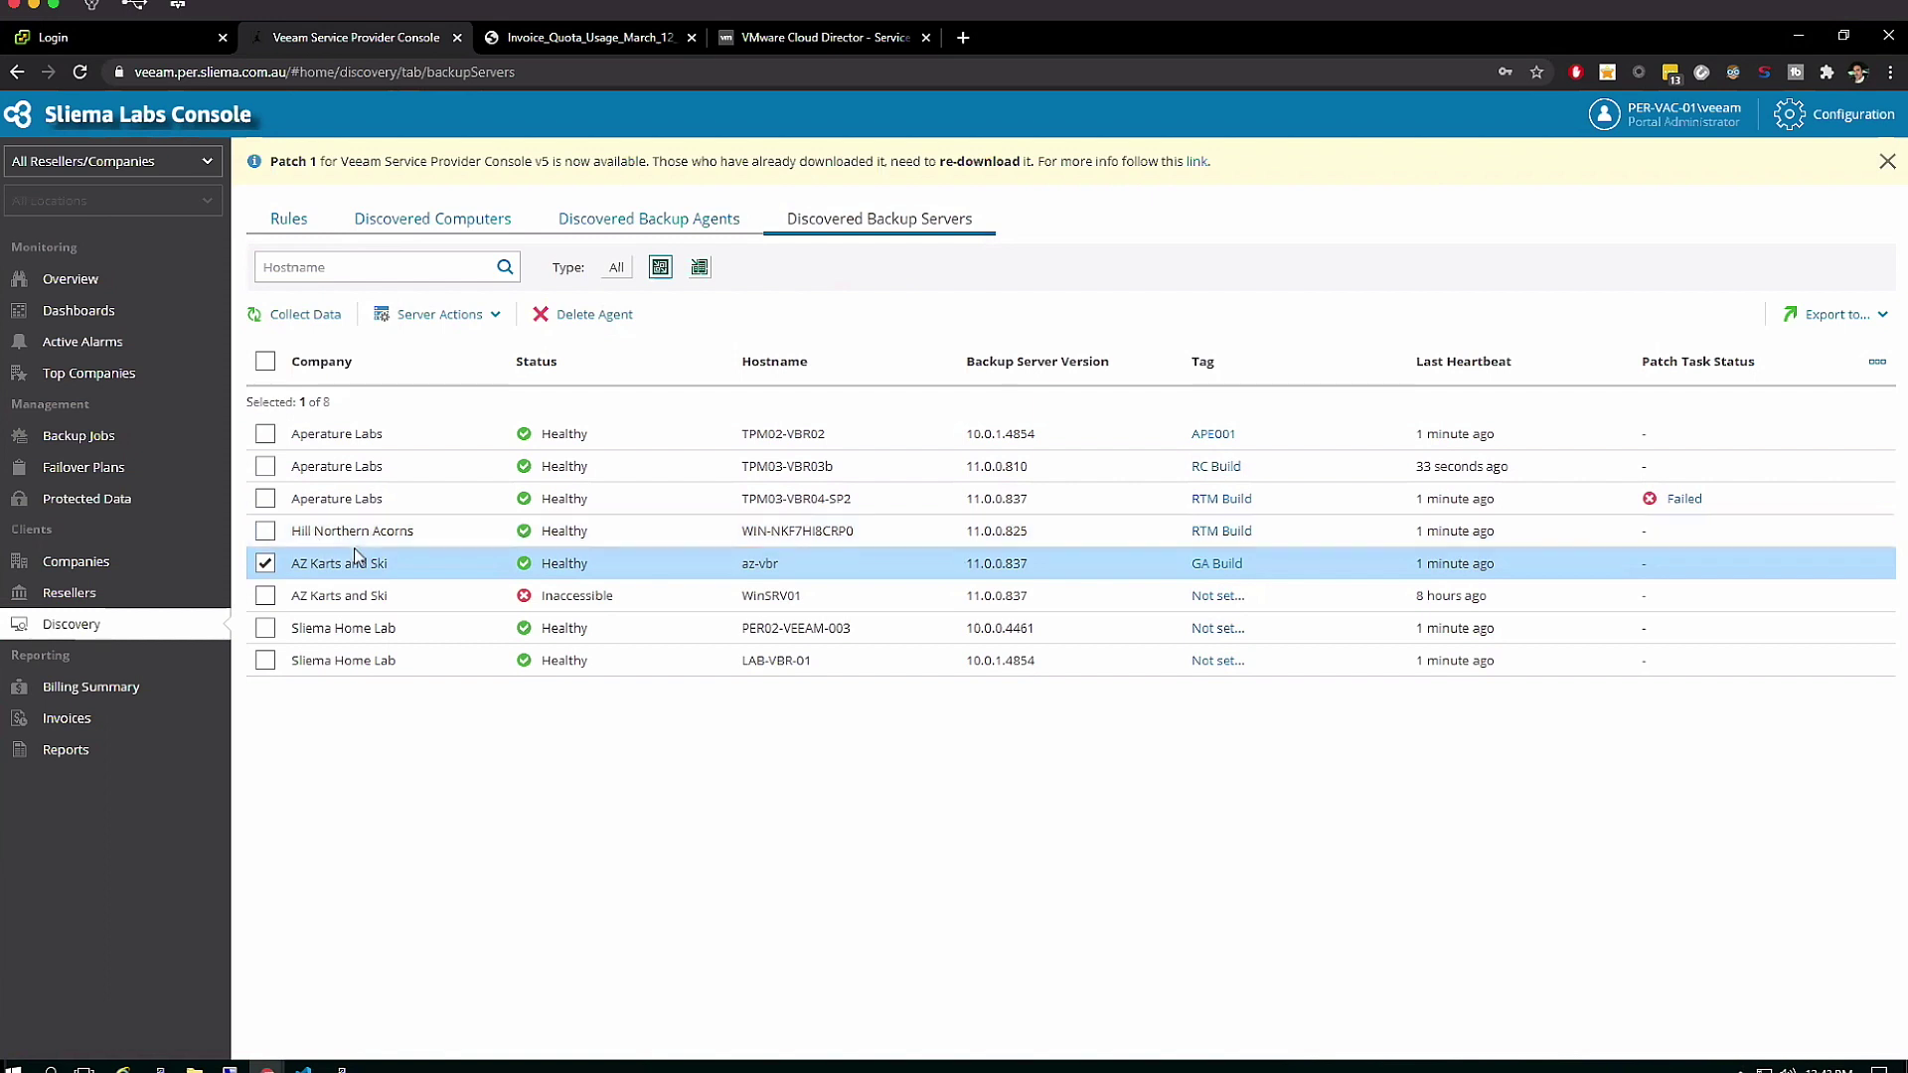
left_click(497, 316)
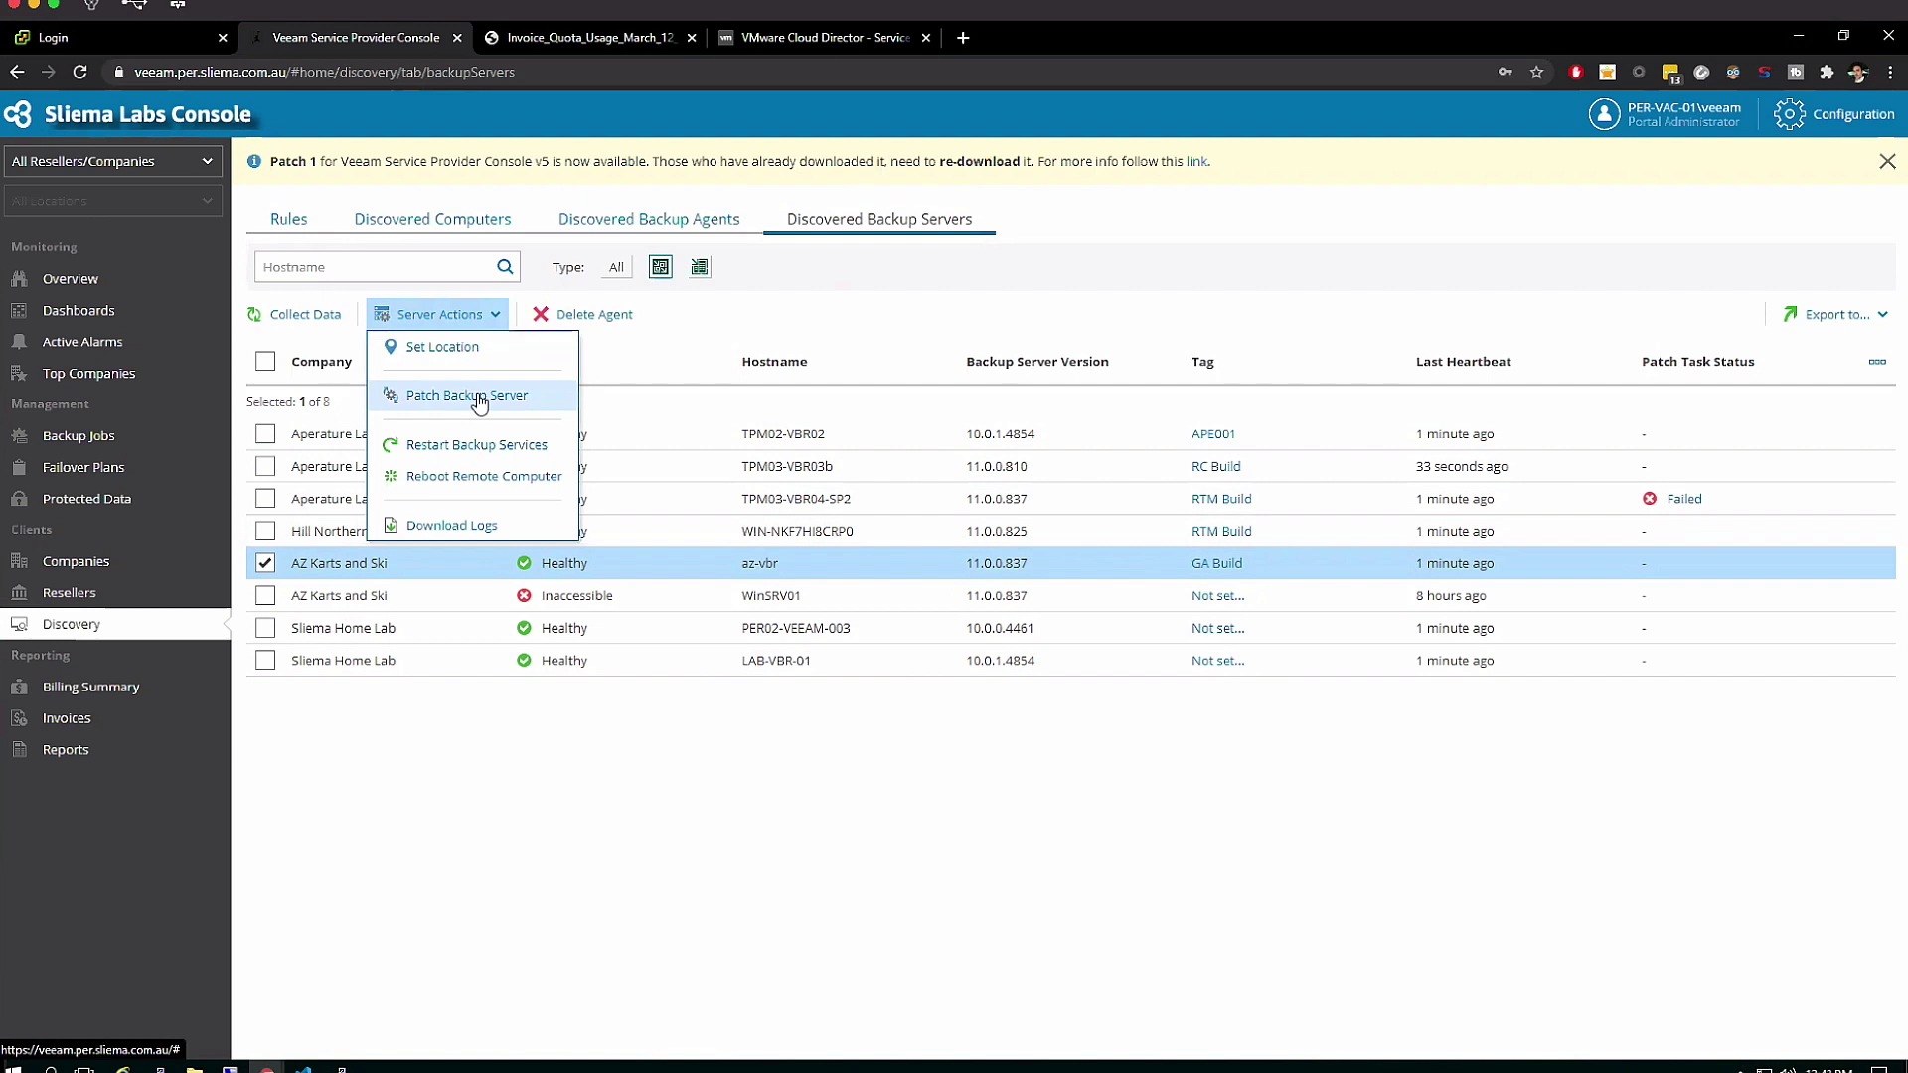
left_click(467, 397)
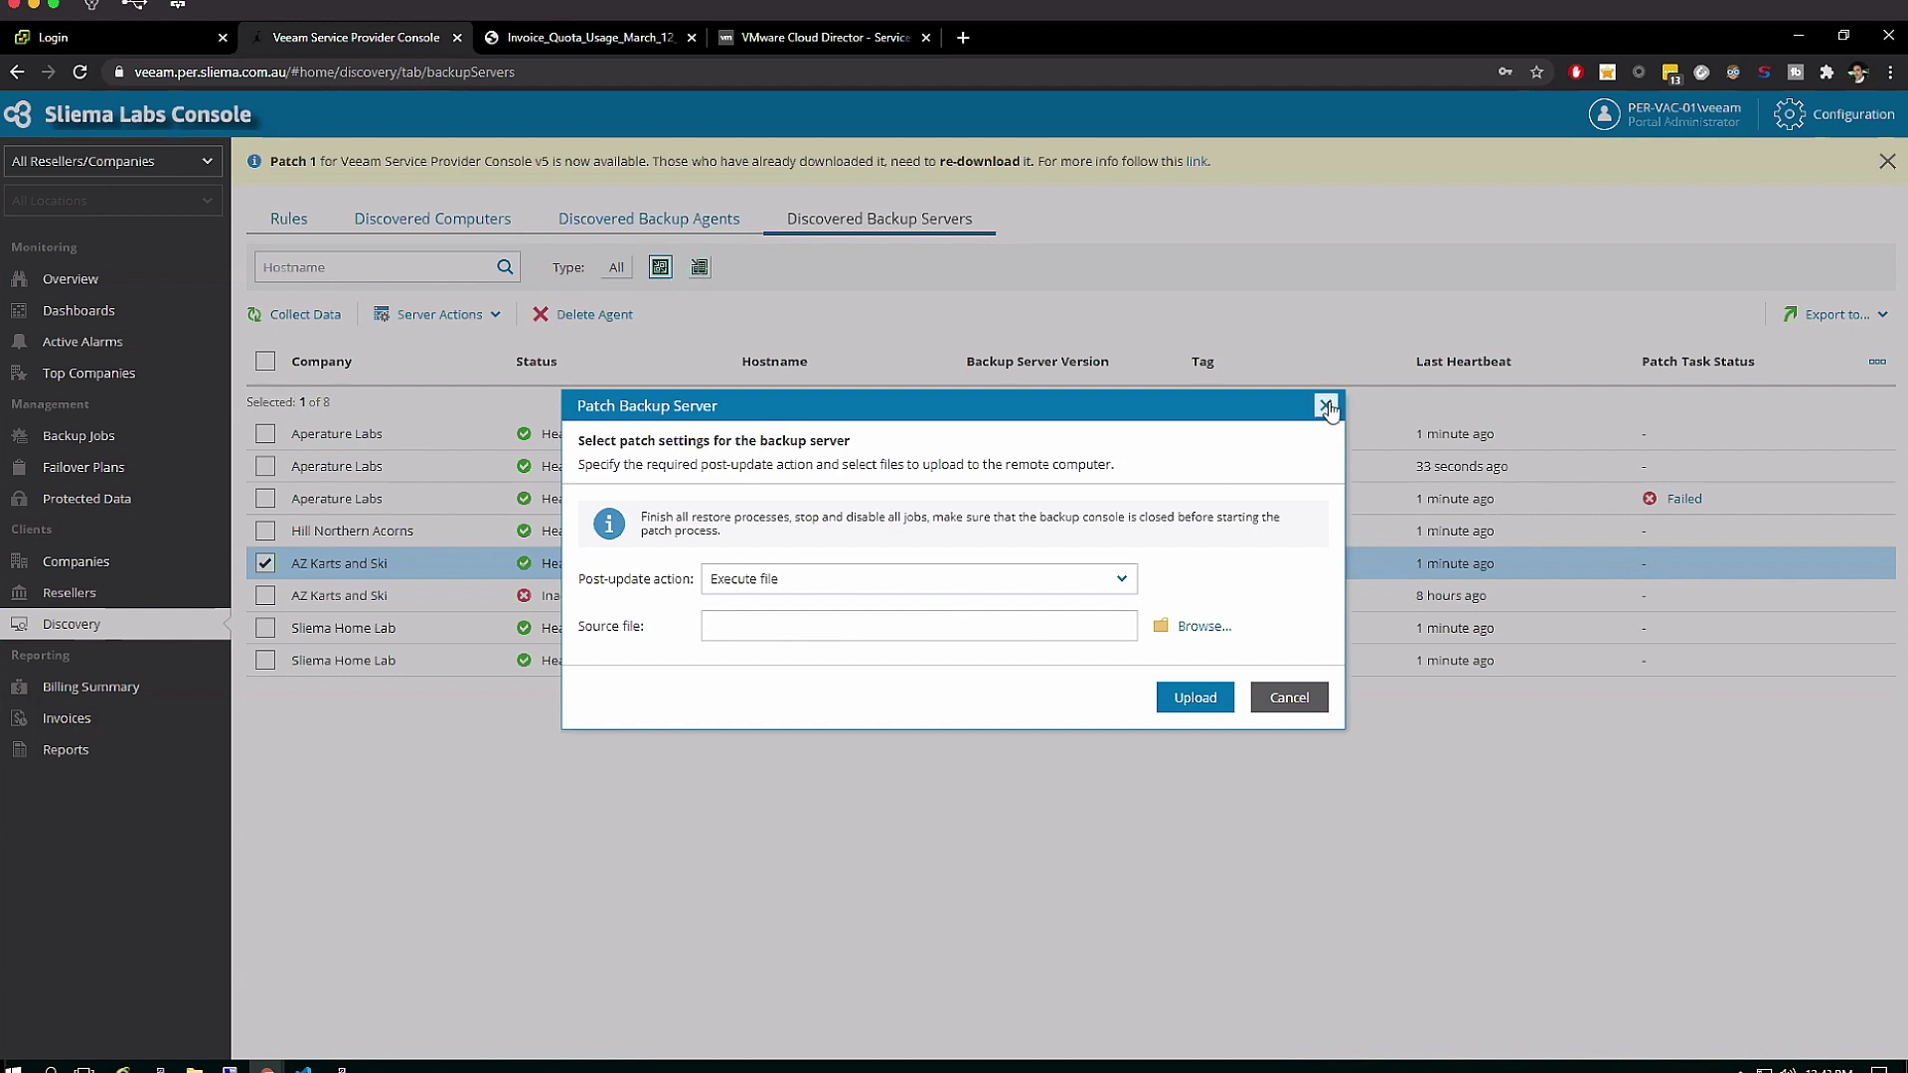
key("Escape")
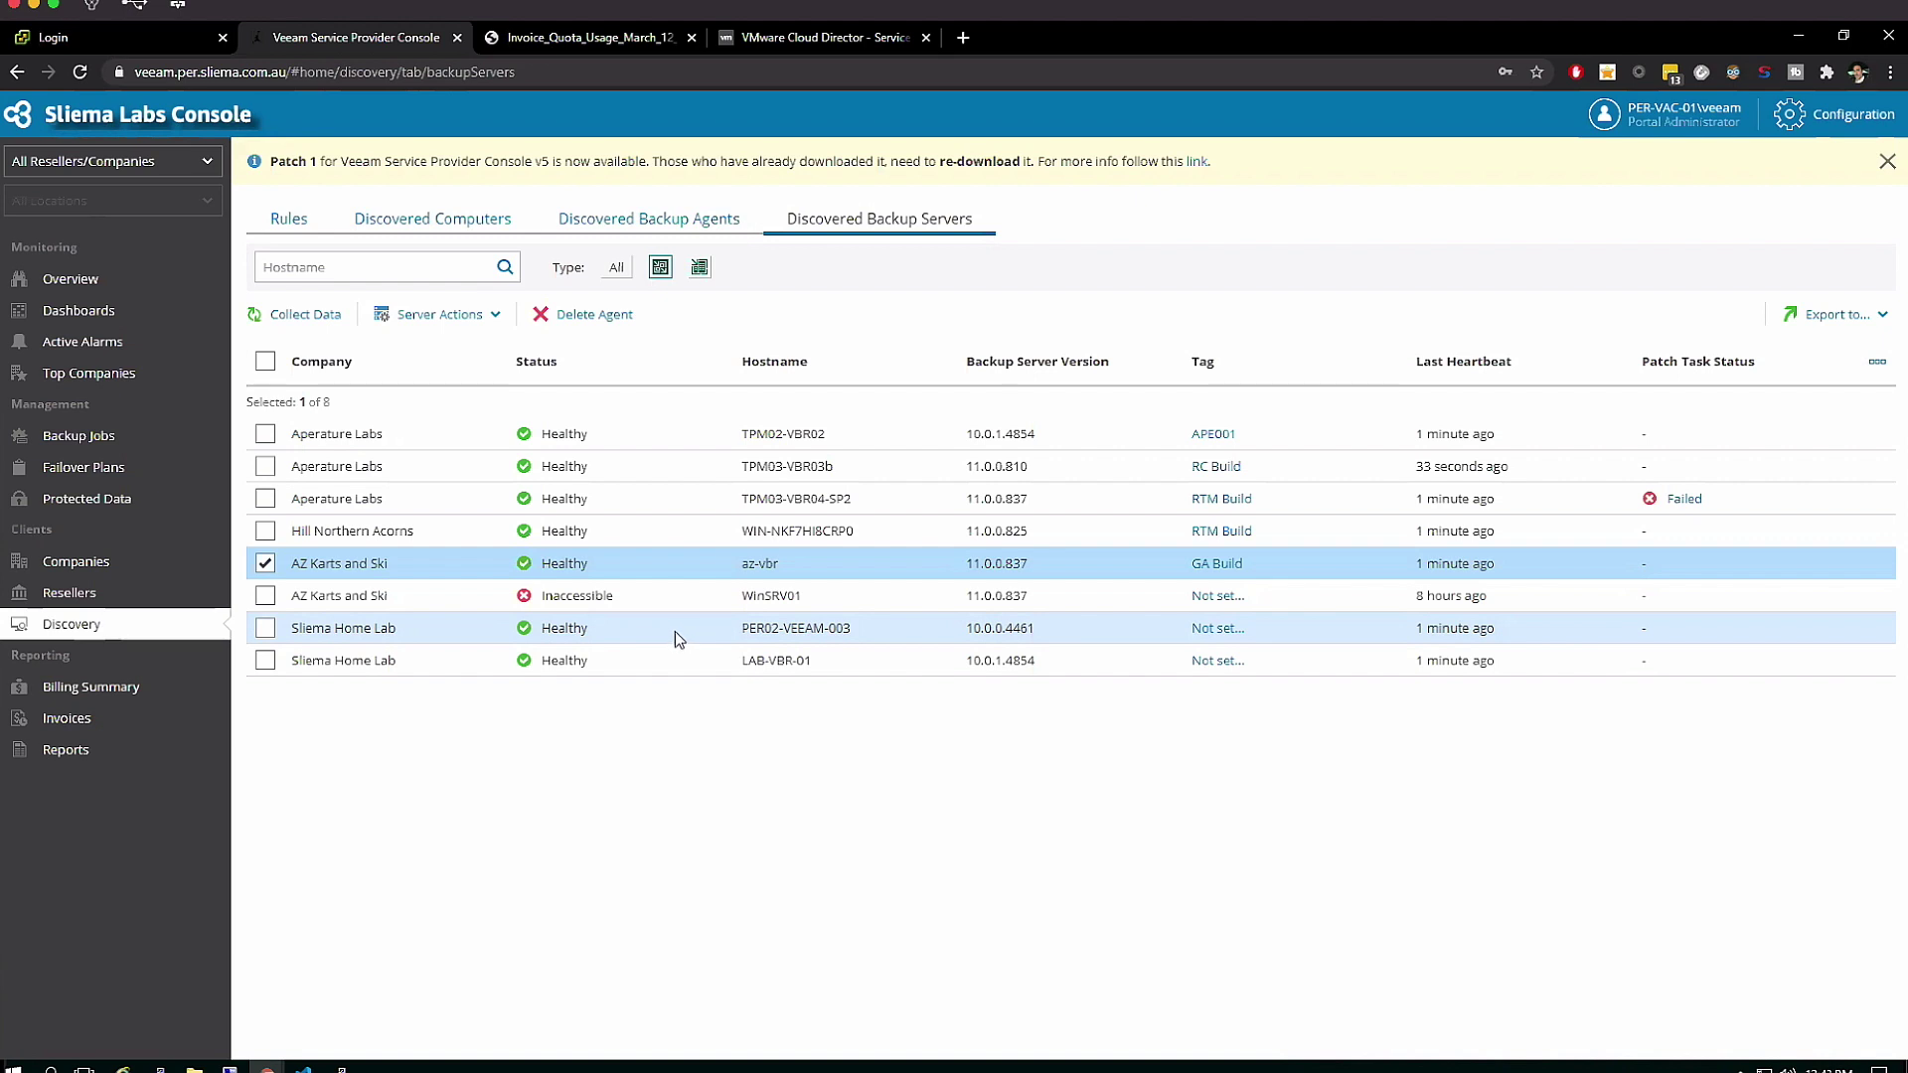
Open PLAN-01 for editing from Configuration > Subscription Plans
left_click(1817, 133)
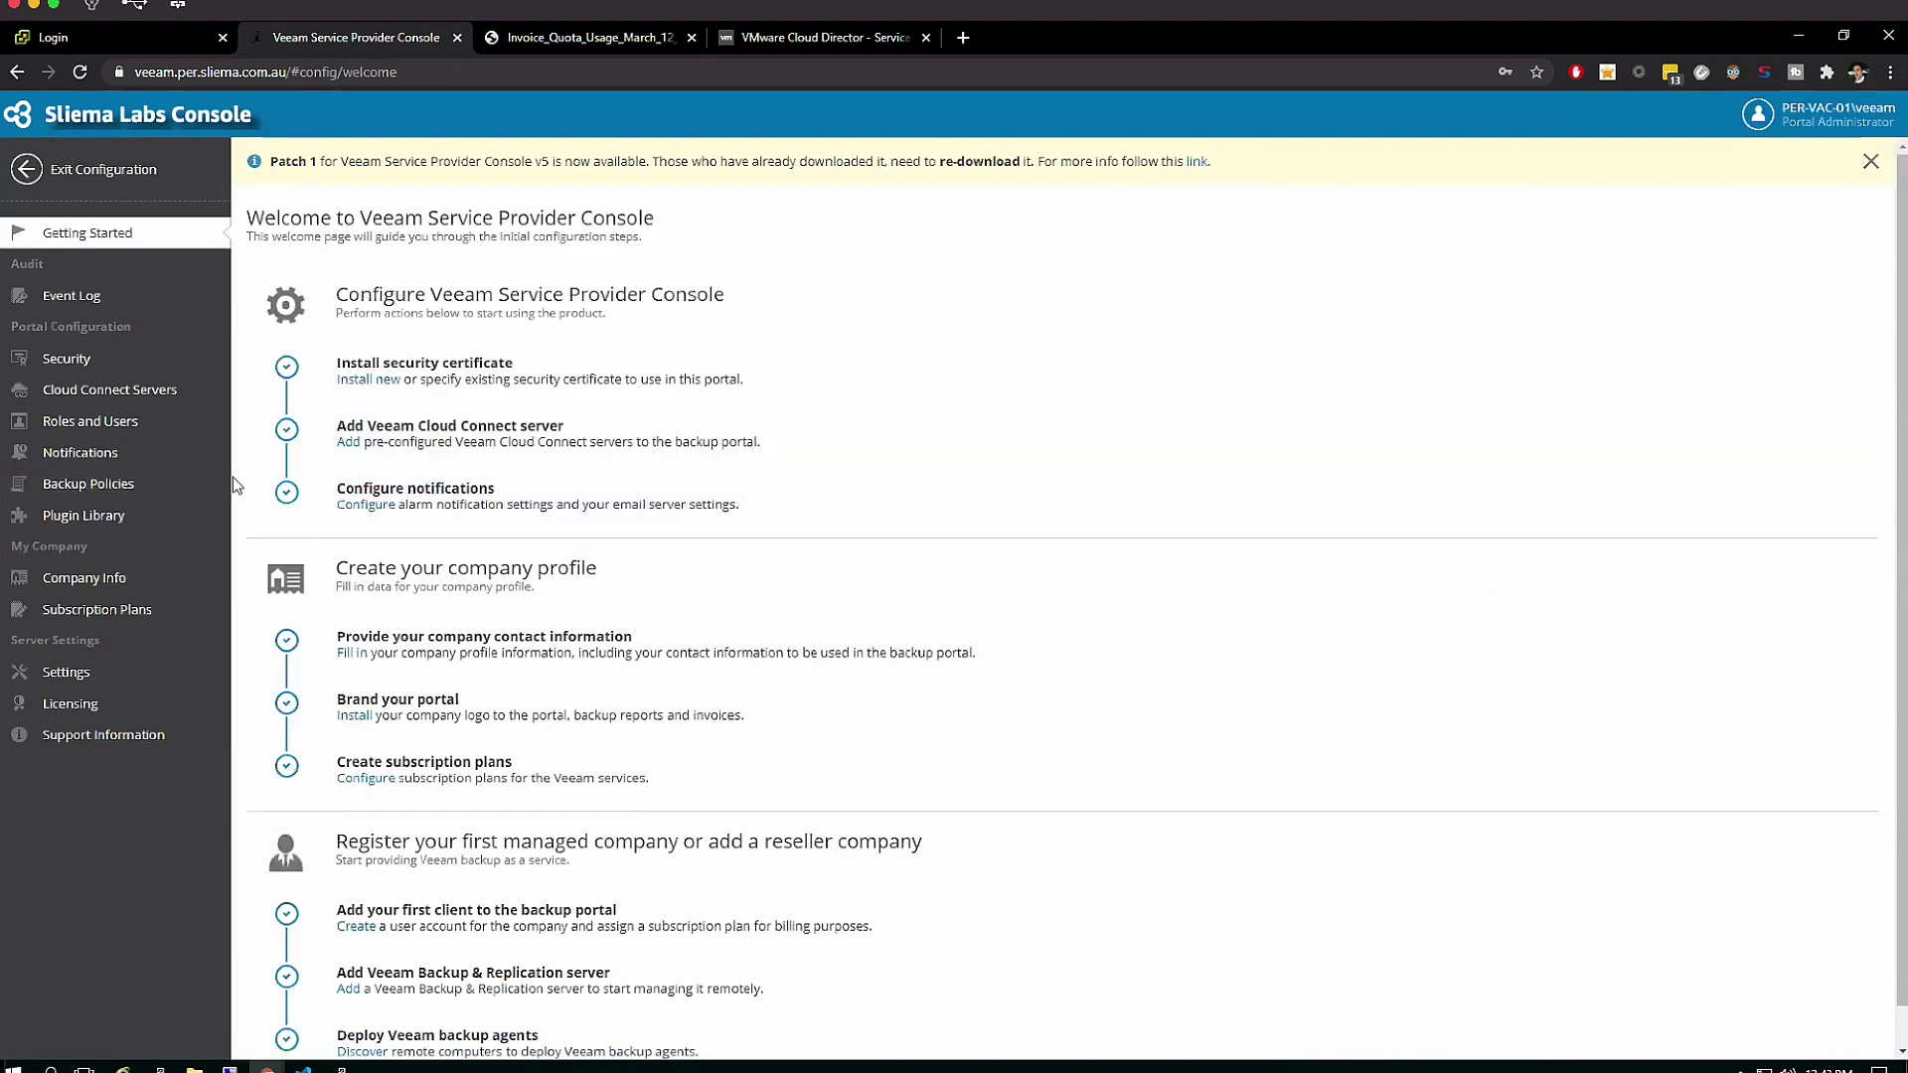
left_click(120, 608)
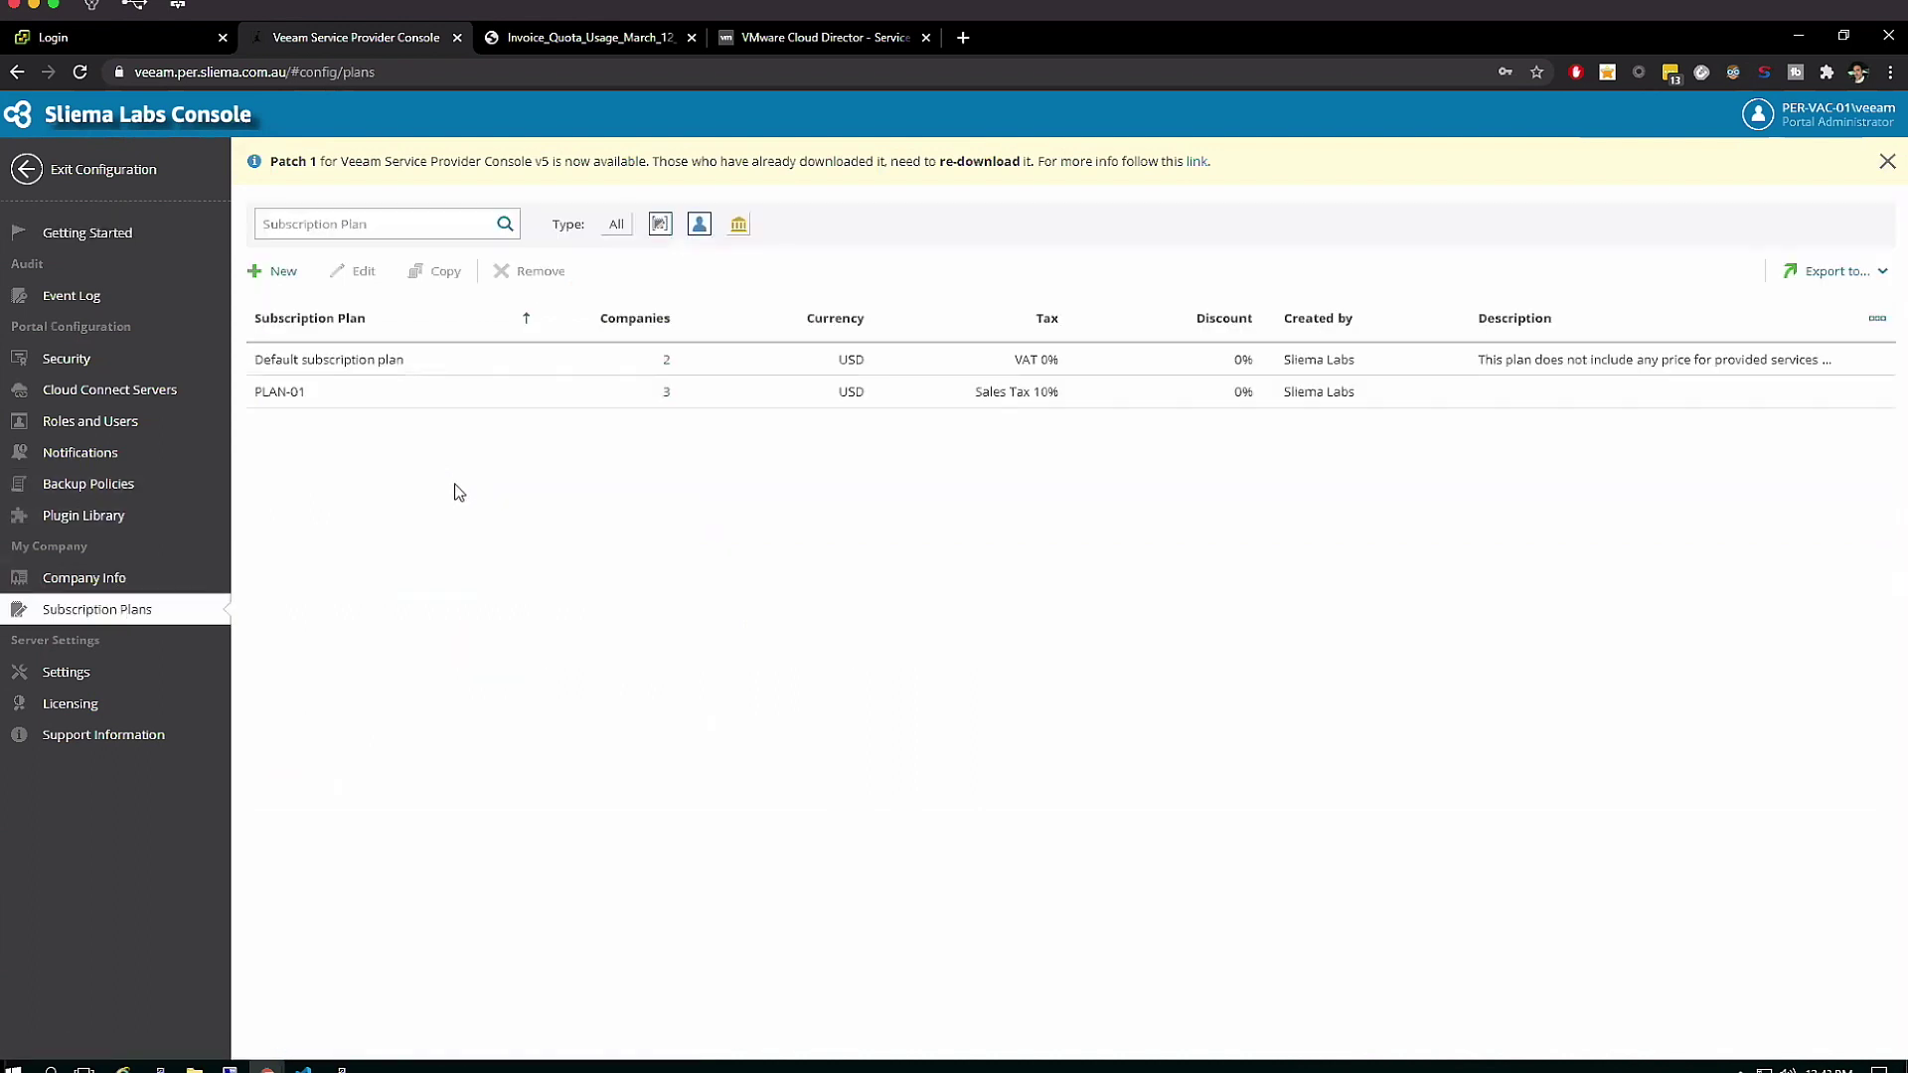
left_click(332, 390)
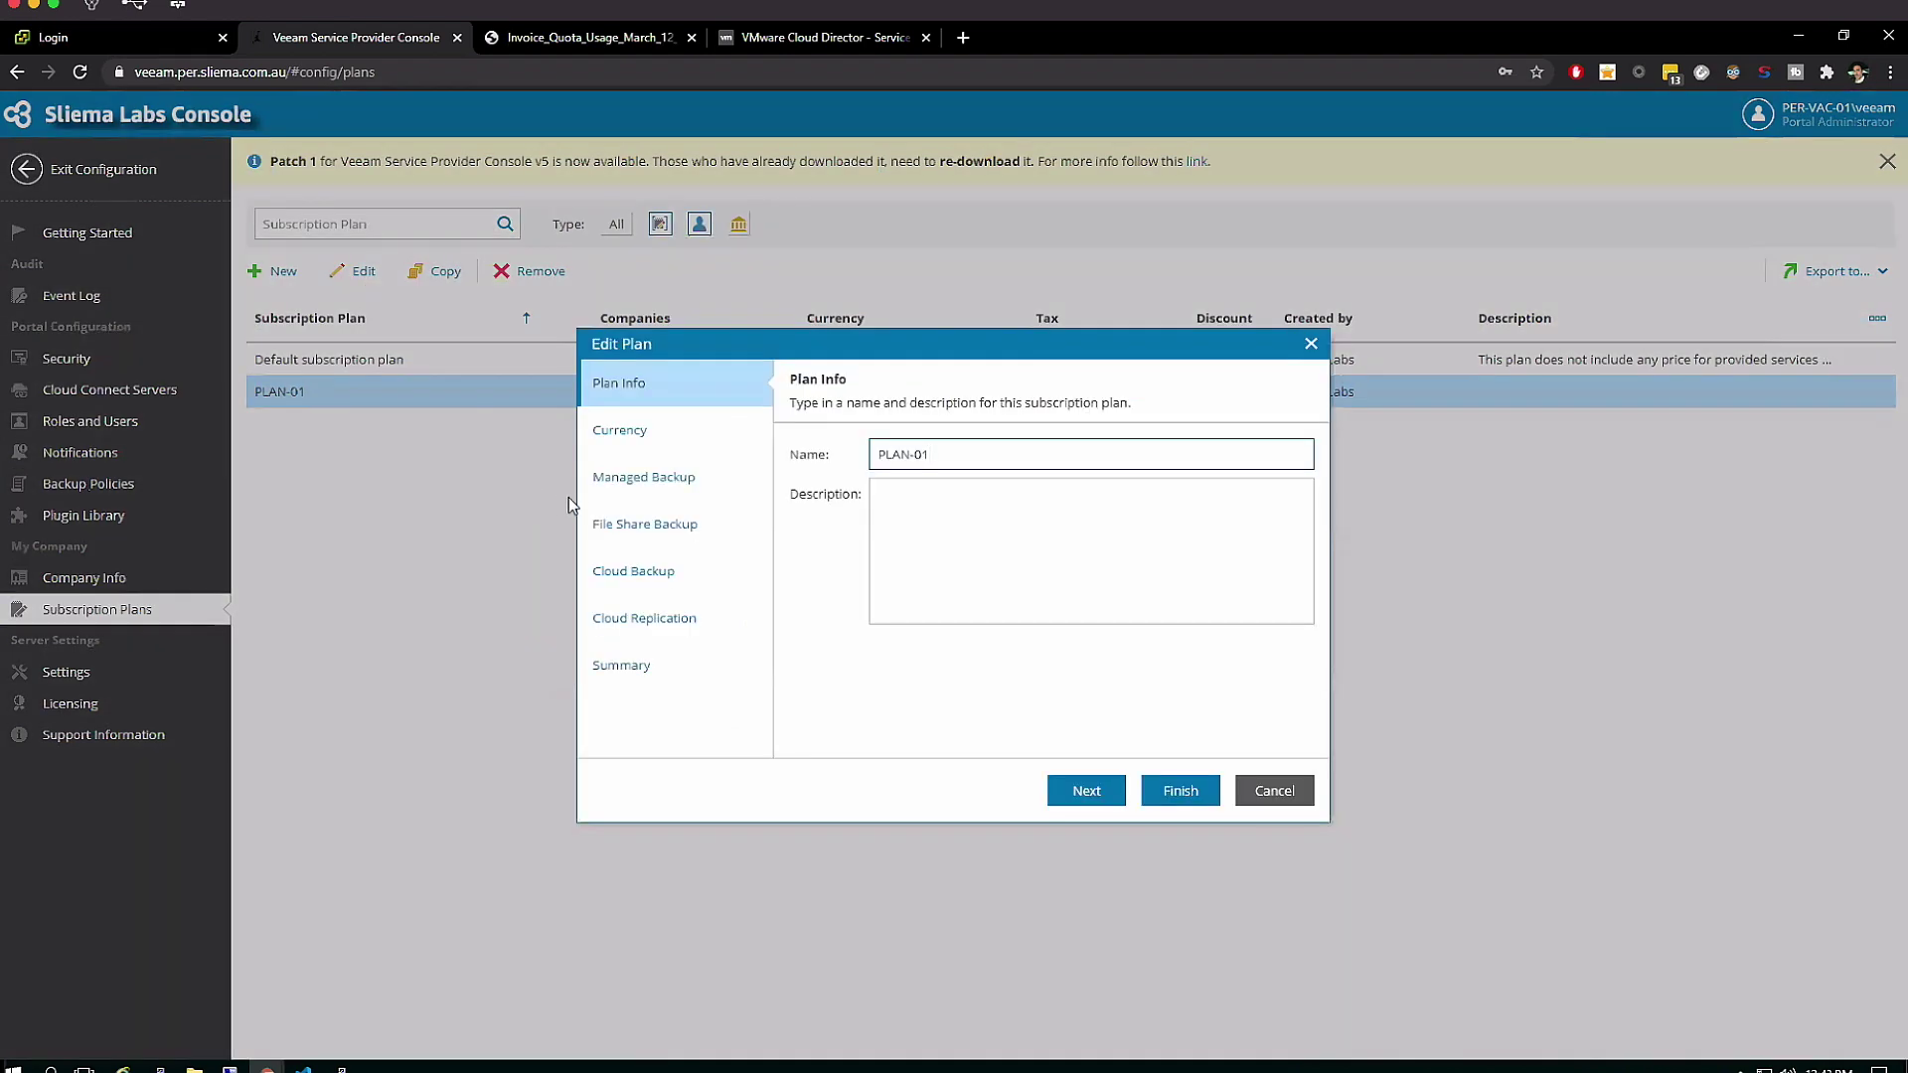
Review PLAN-01's currency and tax, managed backup prices and free-of-charge managed services
left_click(626, 429)
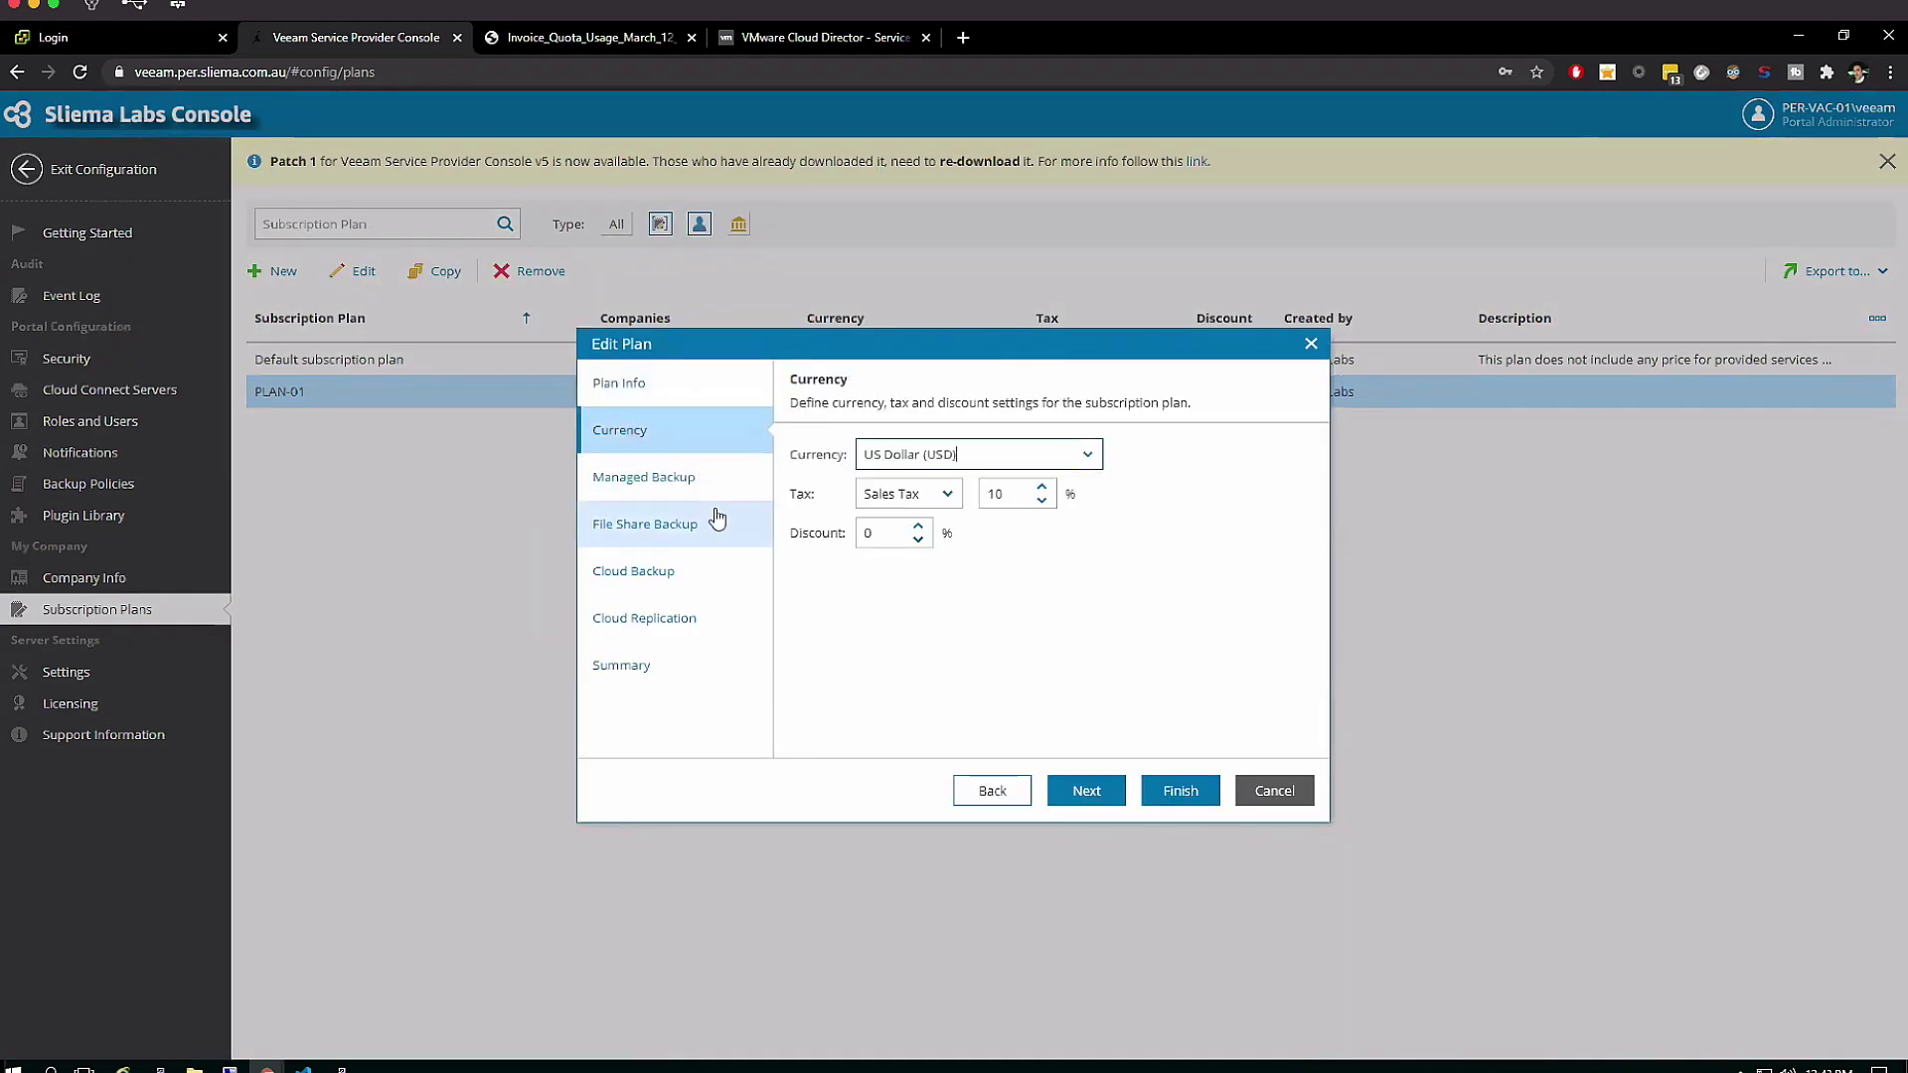
left_click(678, 493)
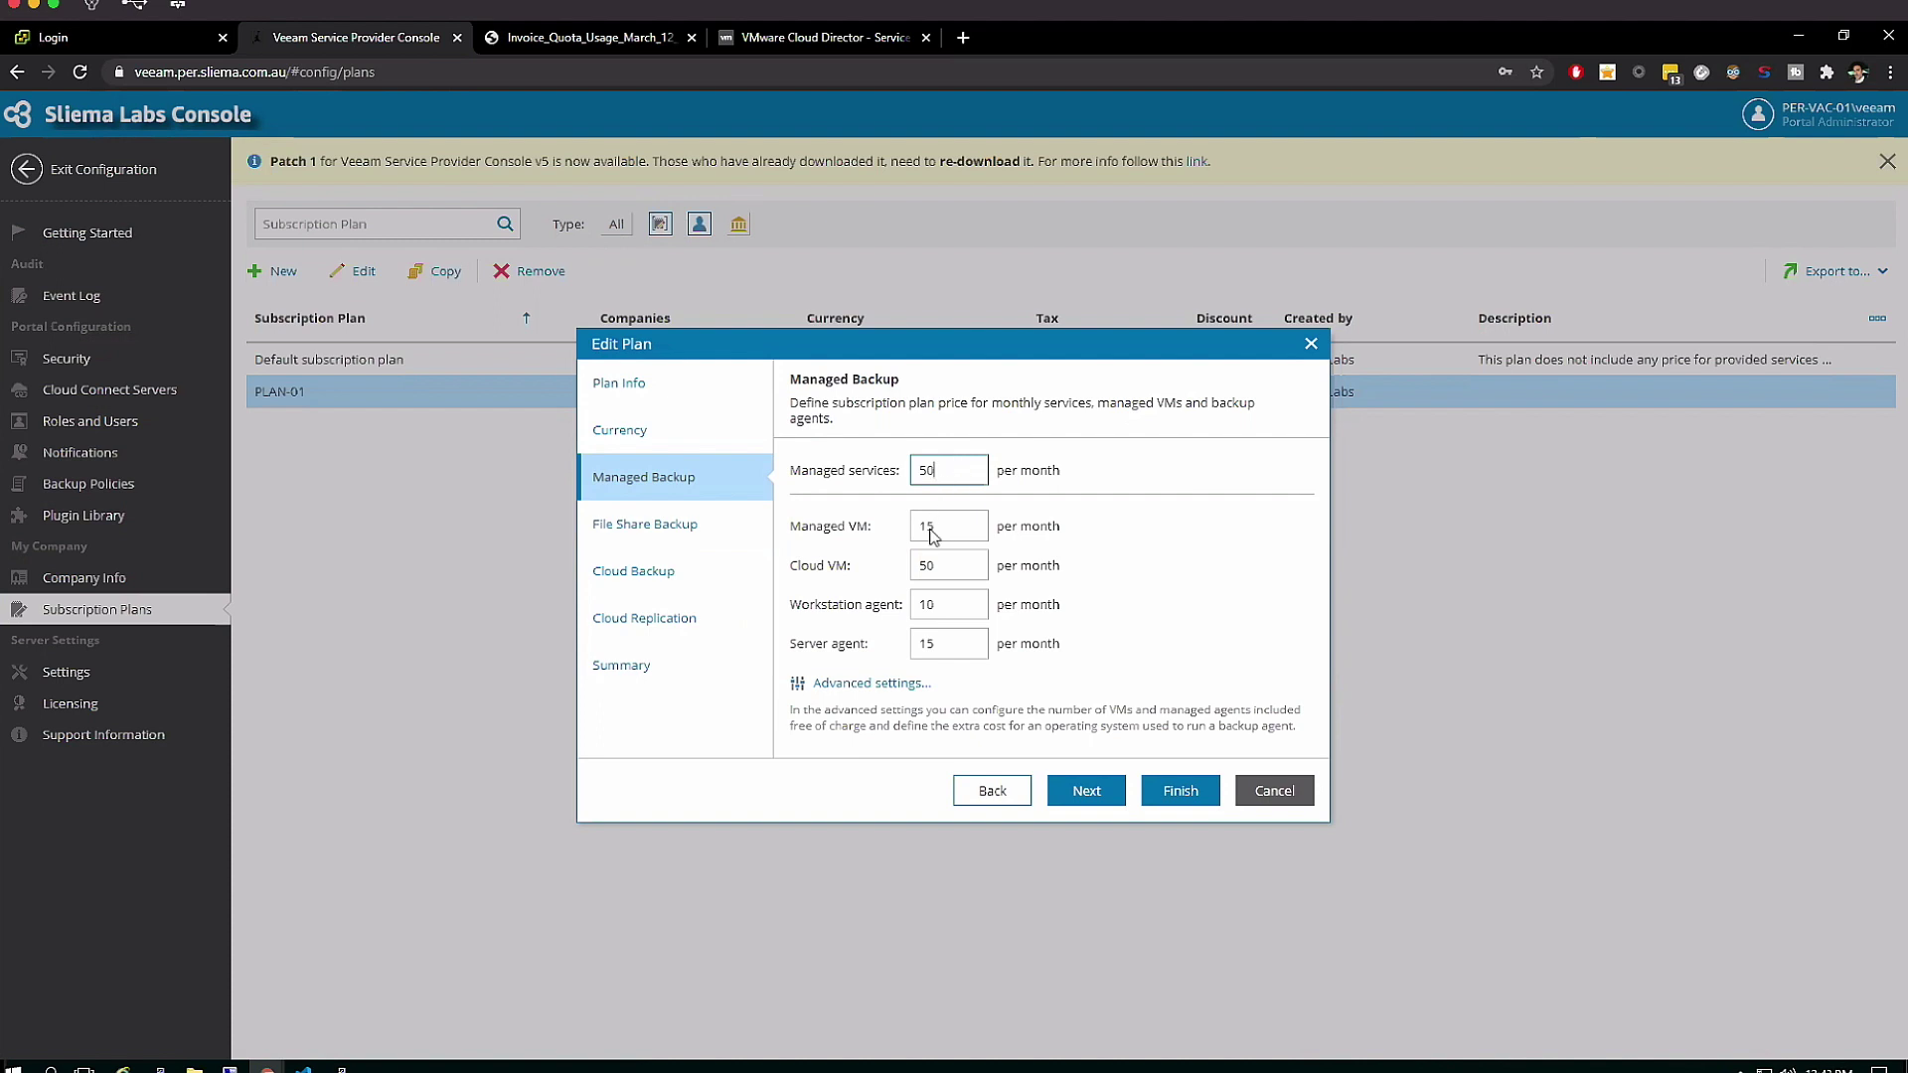
left_click(850, 686)
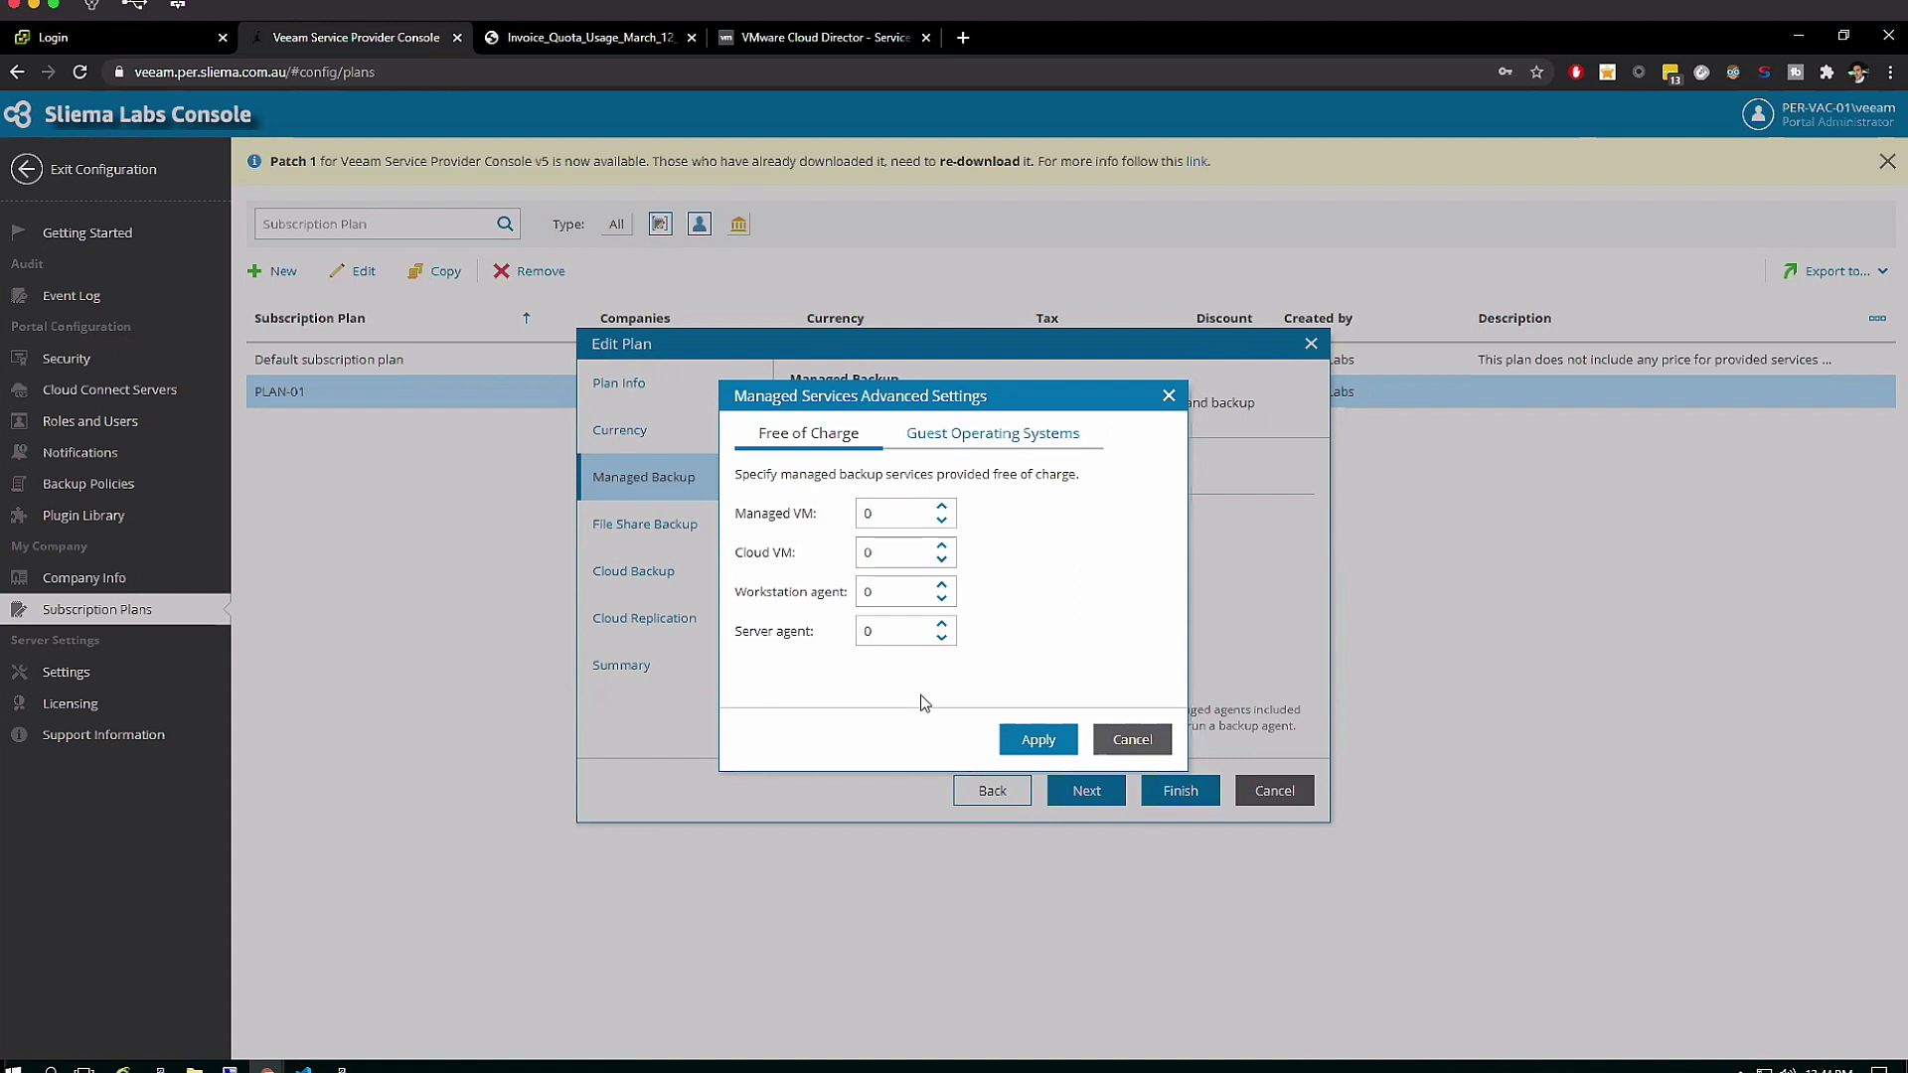
left_click(1168, 398)
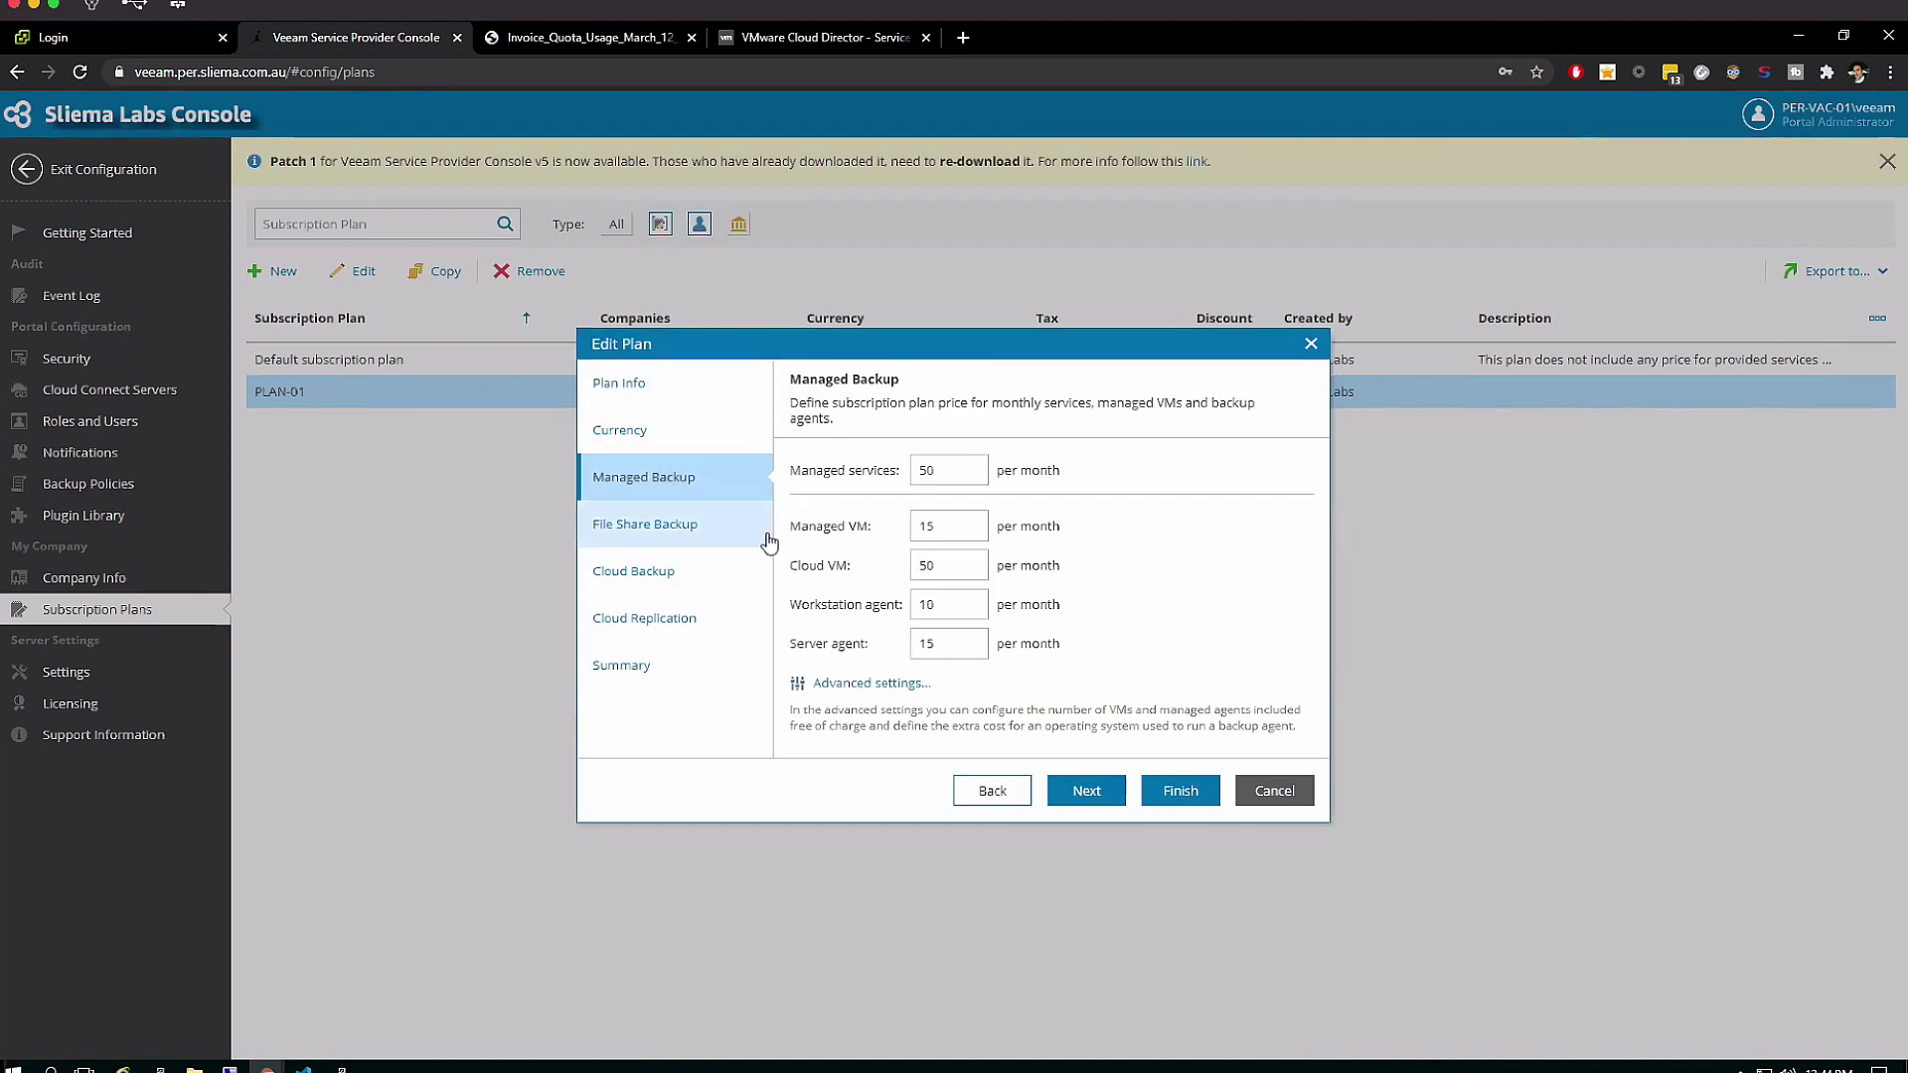
Review the cloud backup prices and storage charging model, then exit discarding changes
left_click(656, 574)
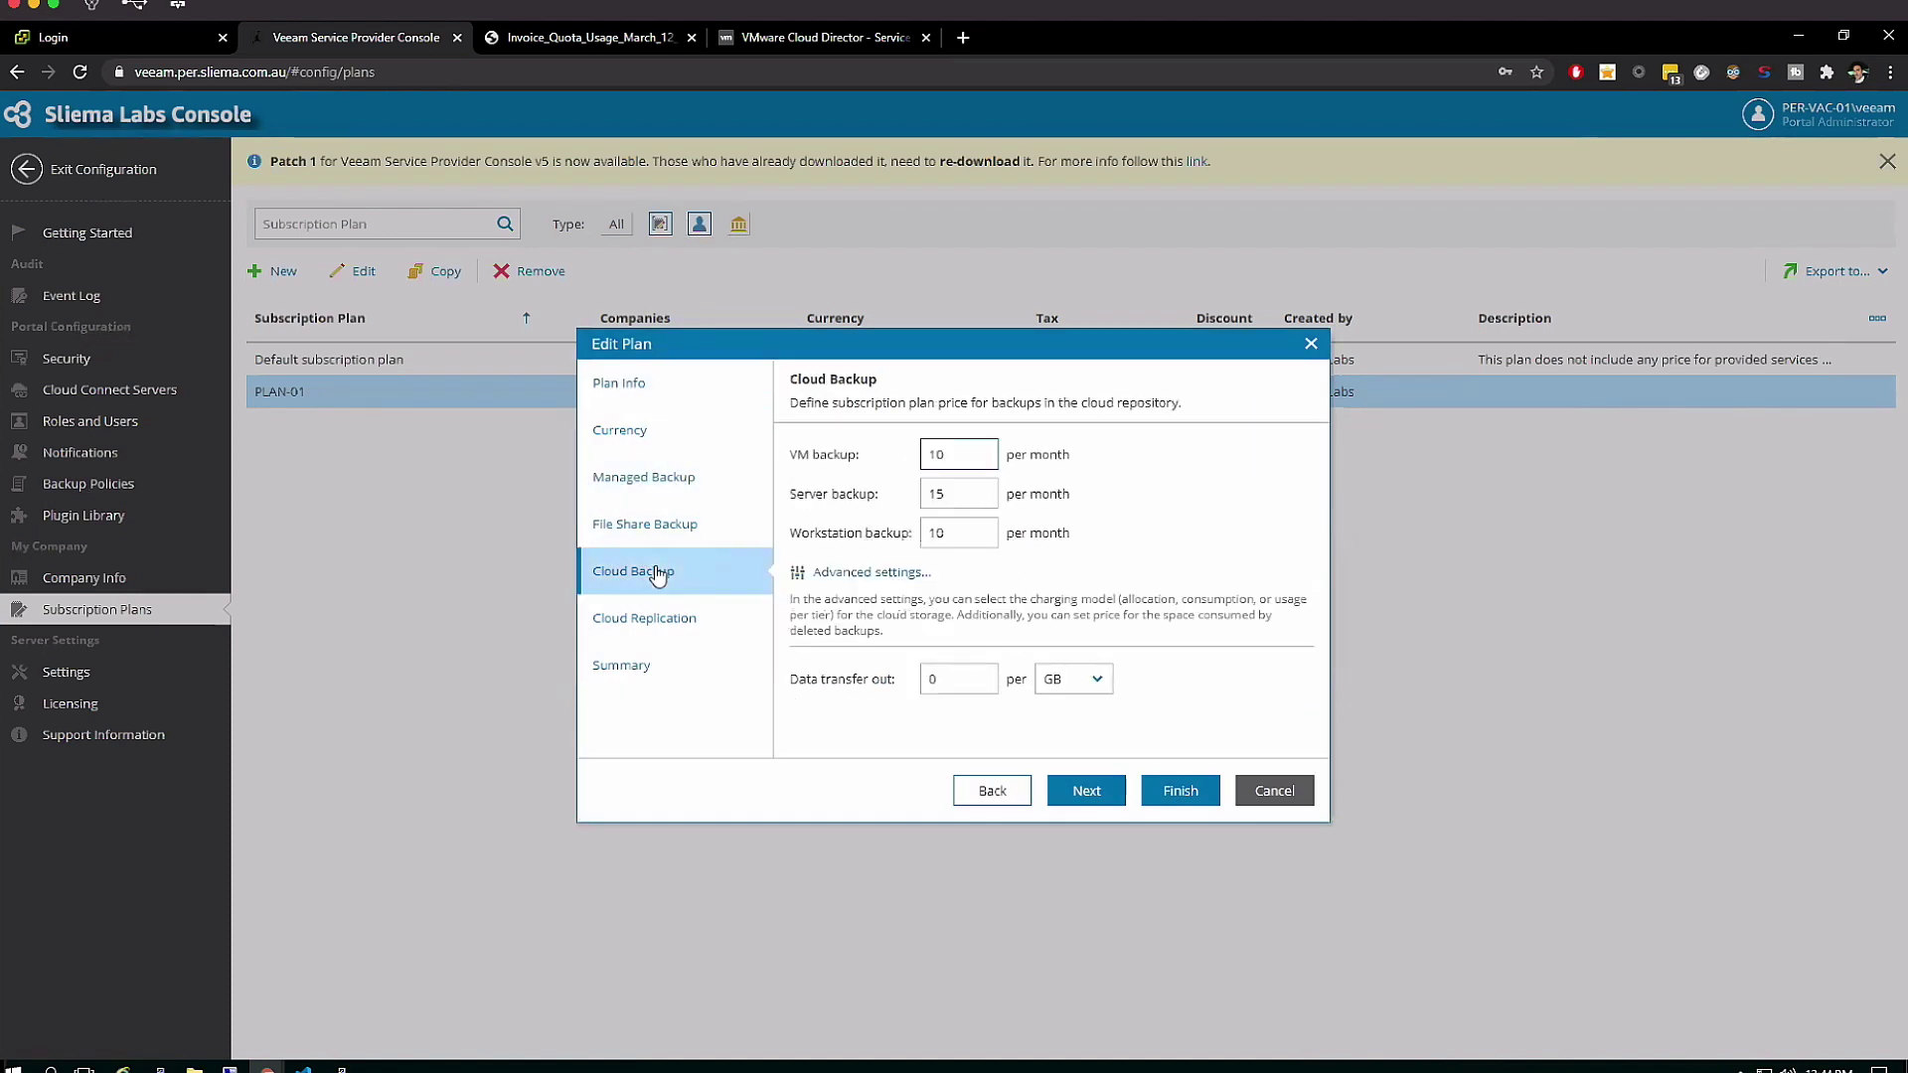
left_click(886, 576)
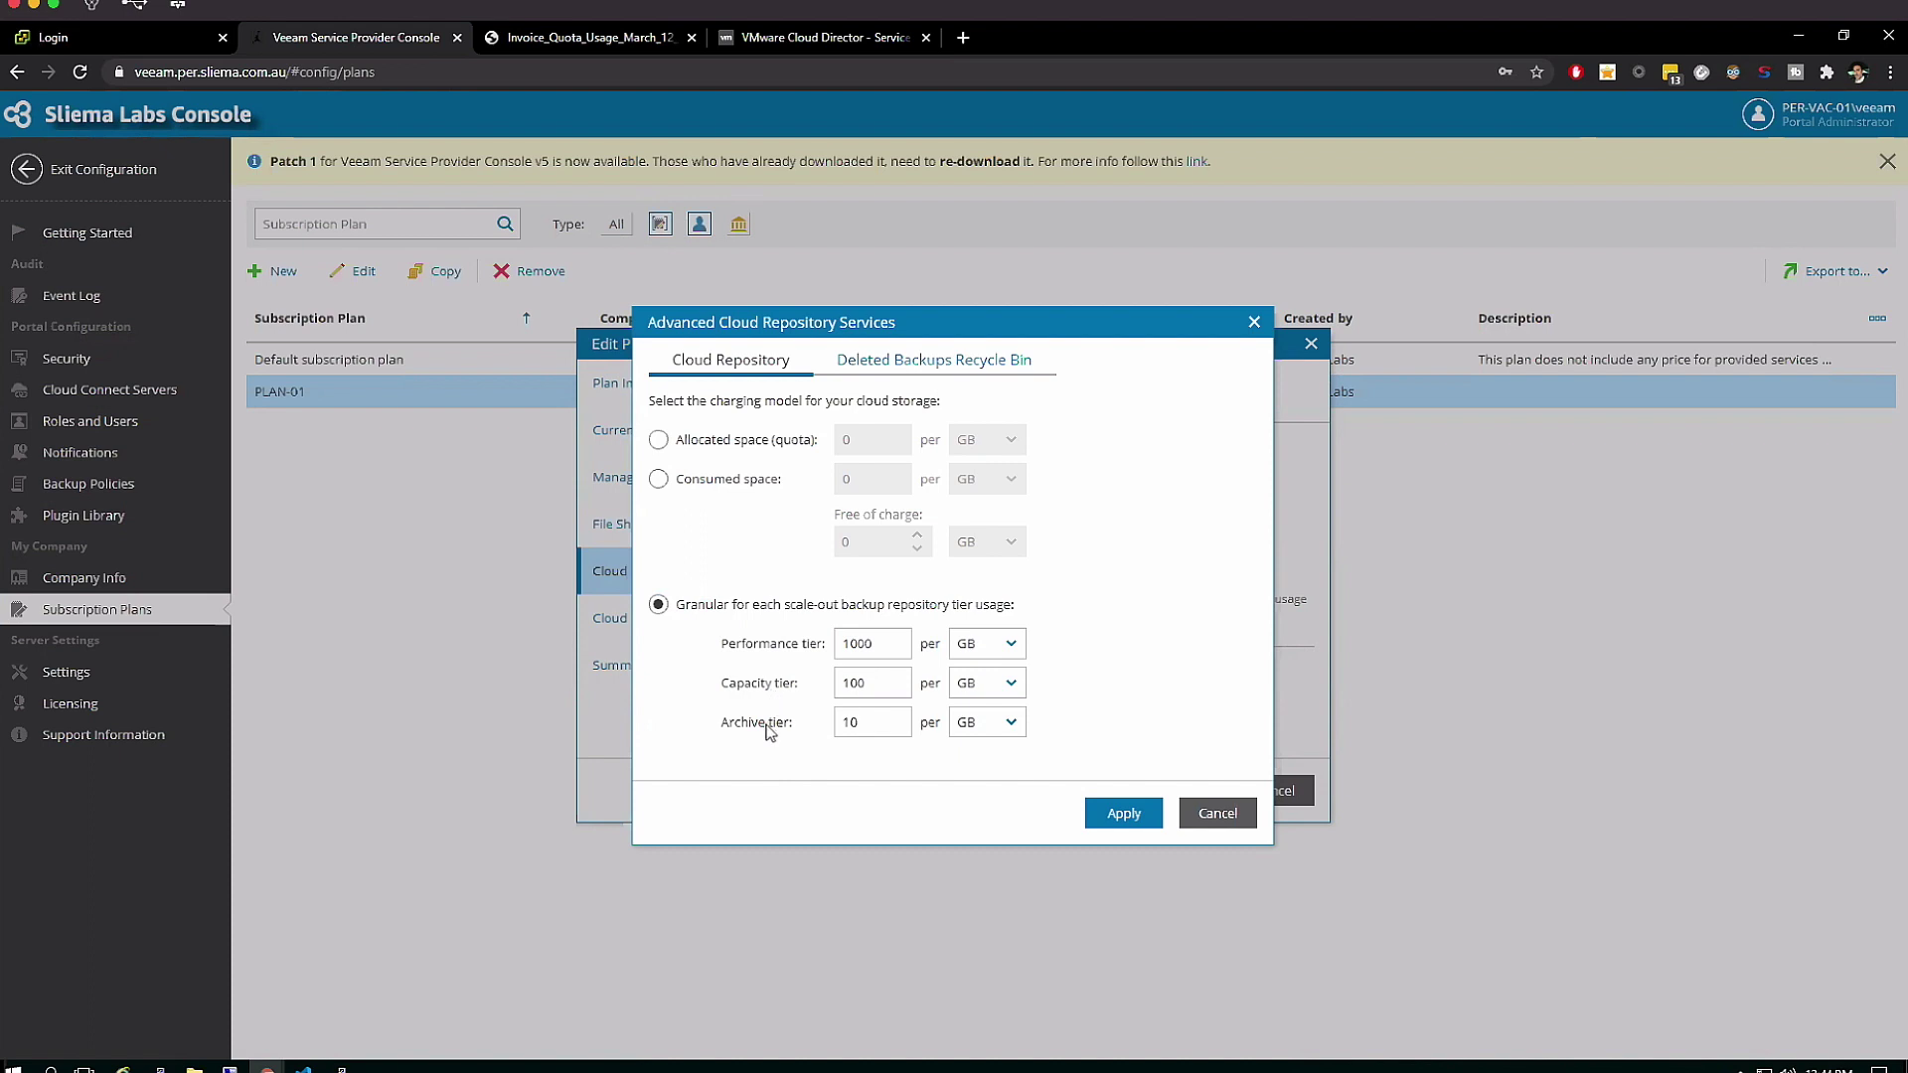
left_click(1255, 323)
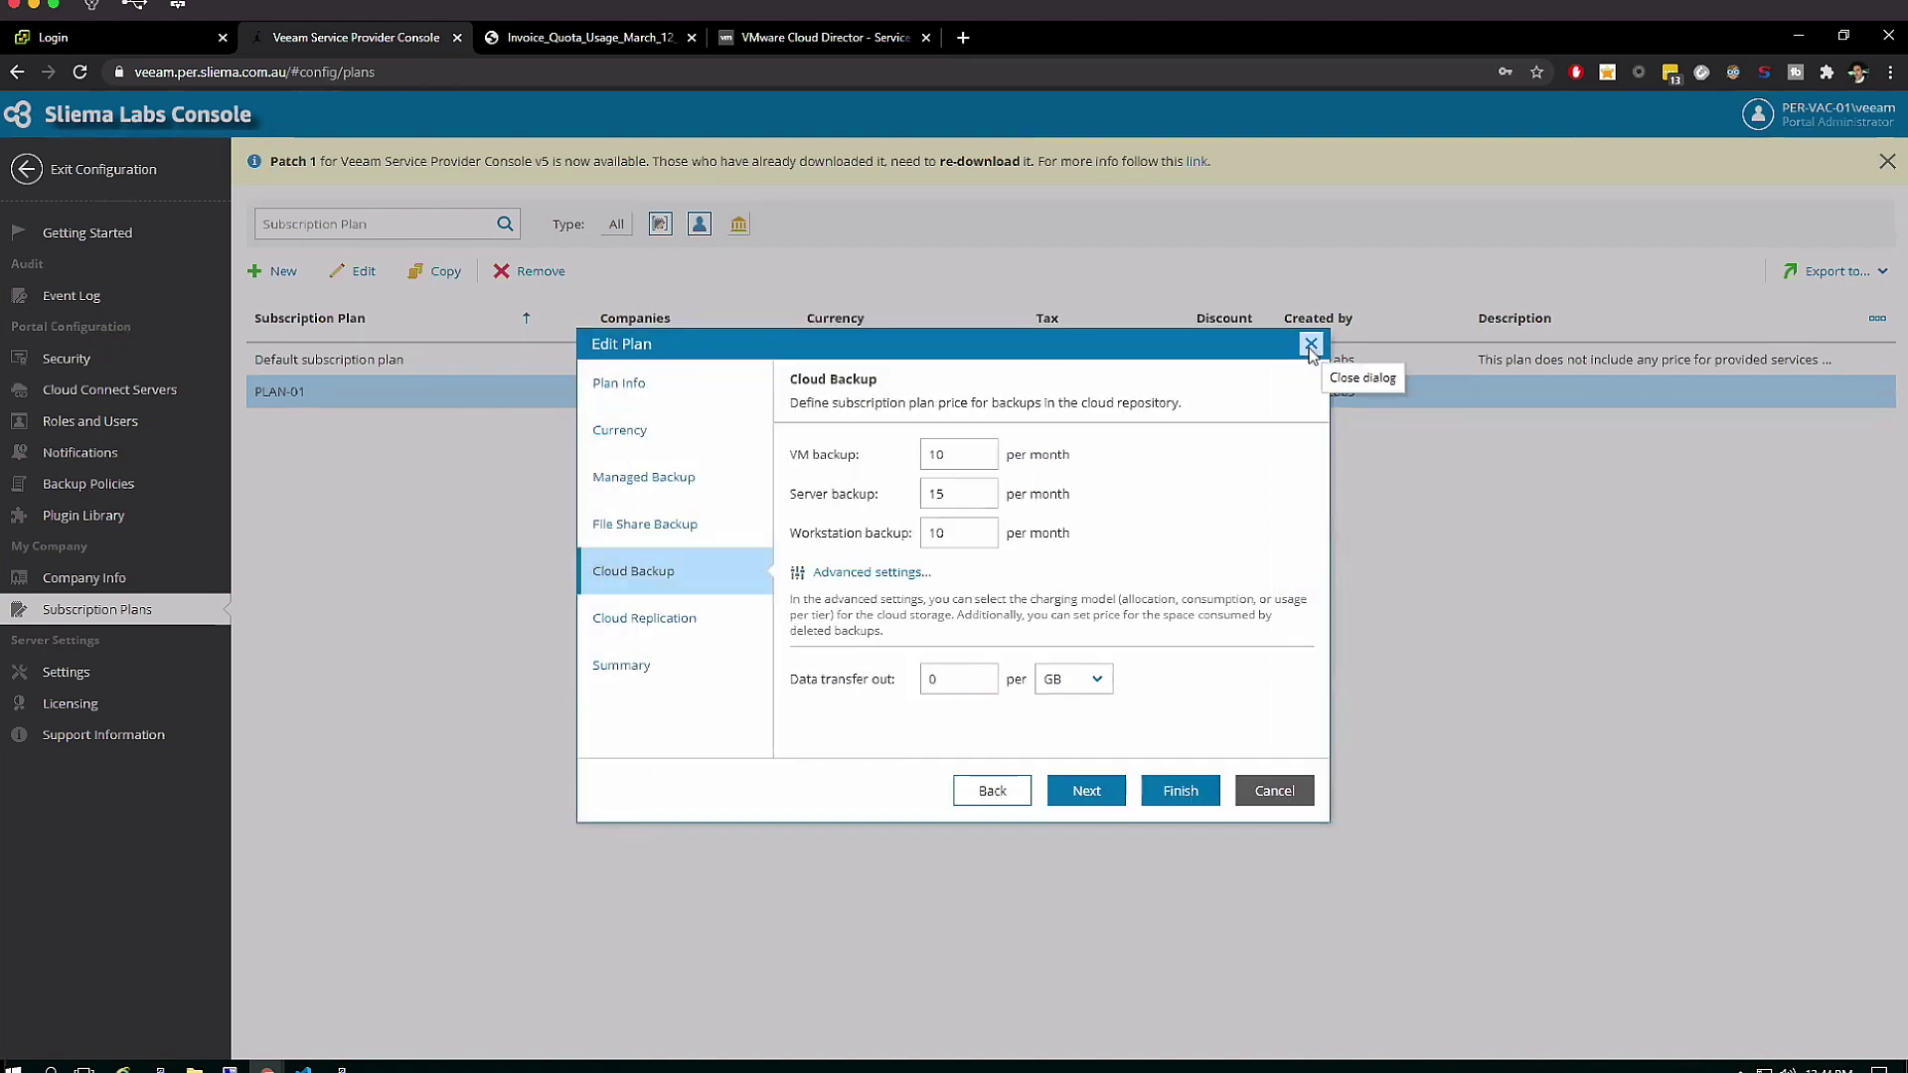
left_click(1308, 347)
left_click(1001, 623)
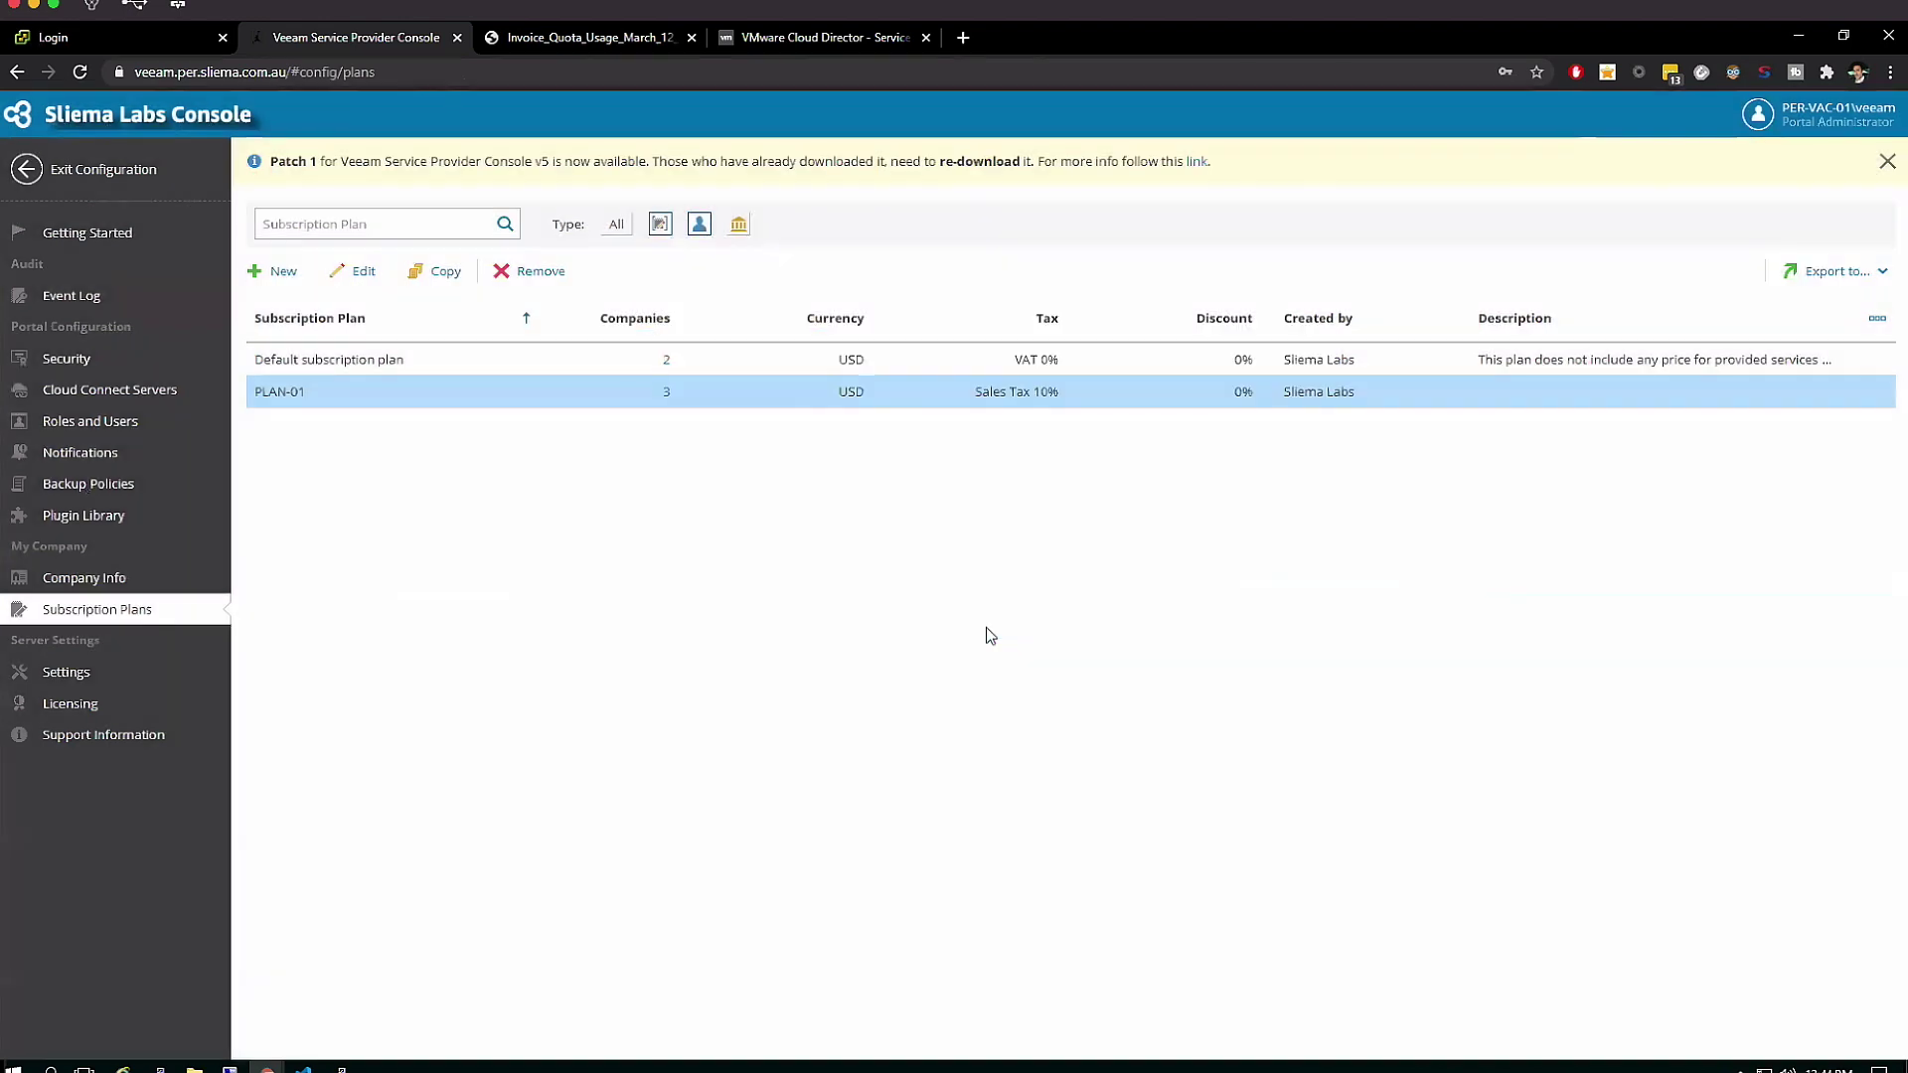
Log out of the administrator account and paste in the company owner's username and password
left_click(1789, 121)
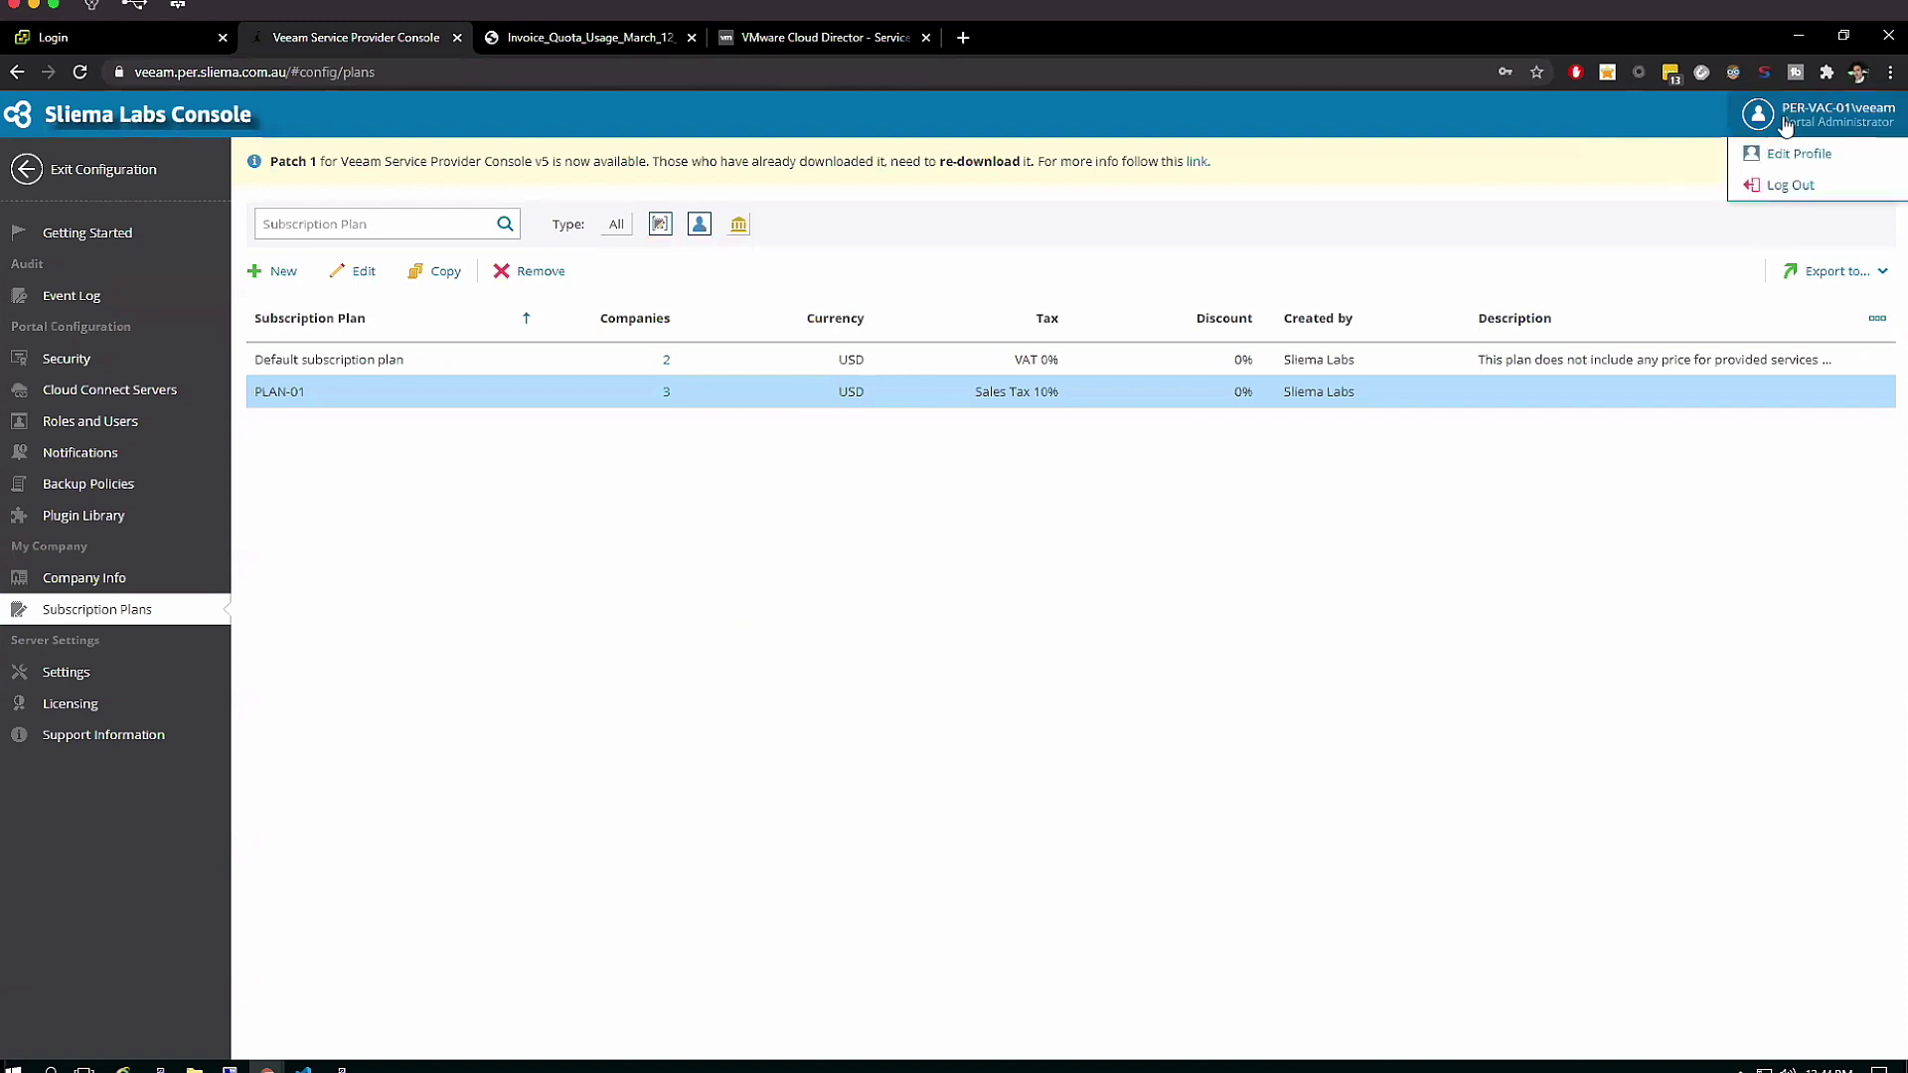
left_click(1783, 191)
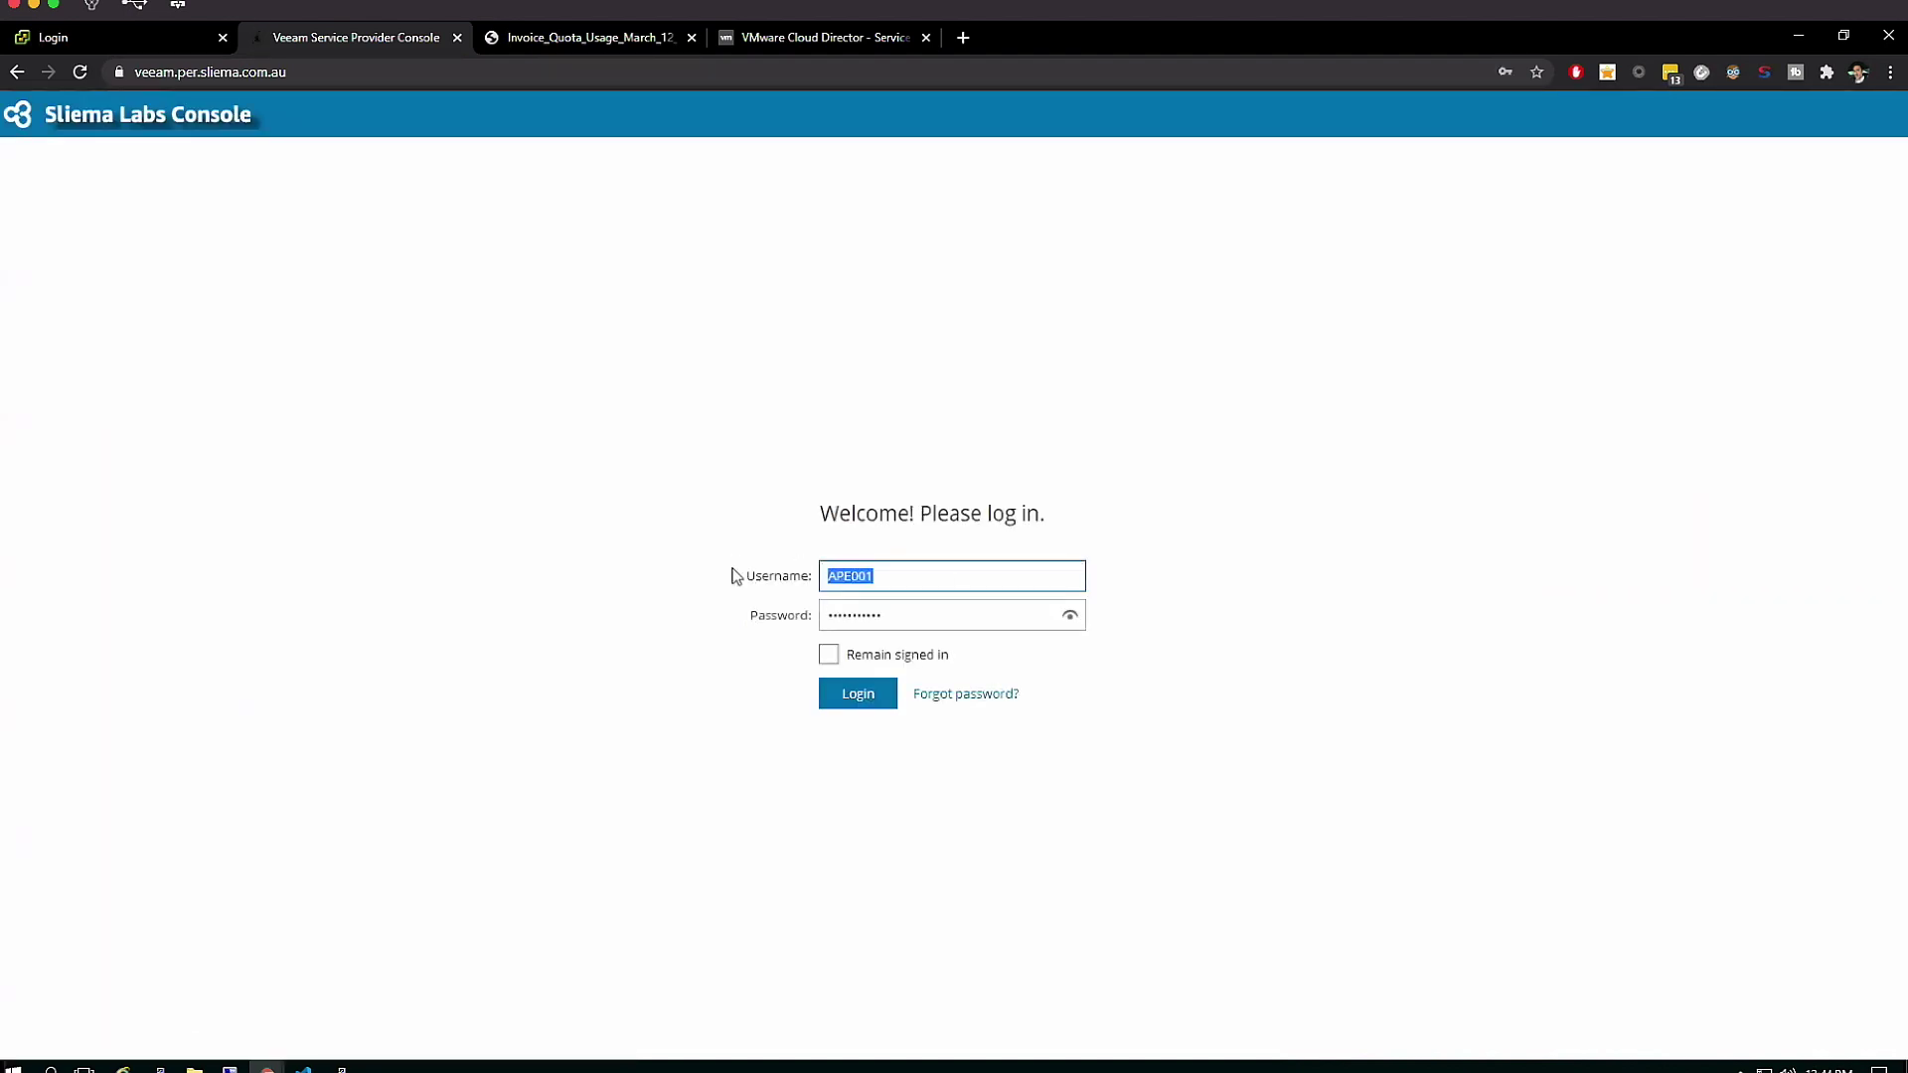
type("AZ Karts and Ski\\AZK001")
double_click(868, 617)
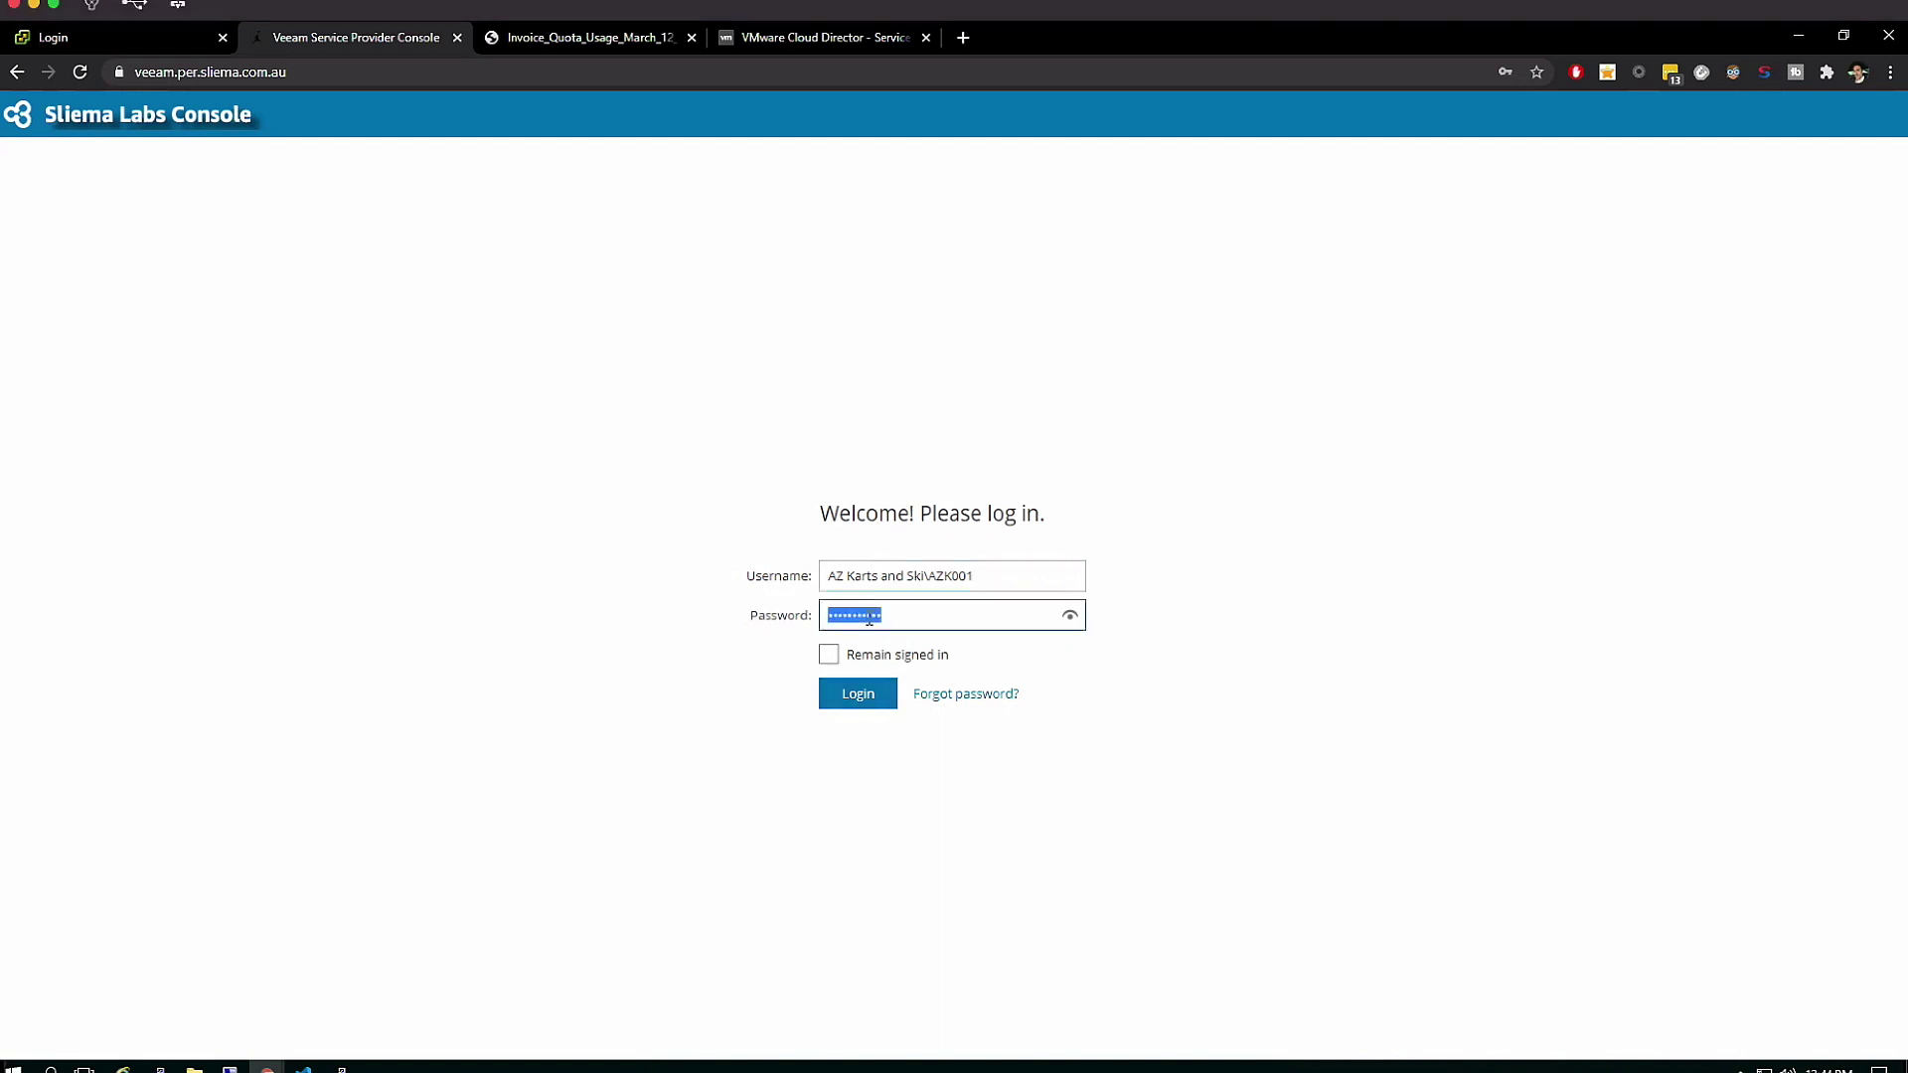
key("ctrl+v")
Submit the login and enter the two-factor verification code to finish signing in
left_click(858, 701)
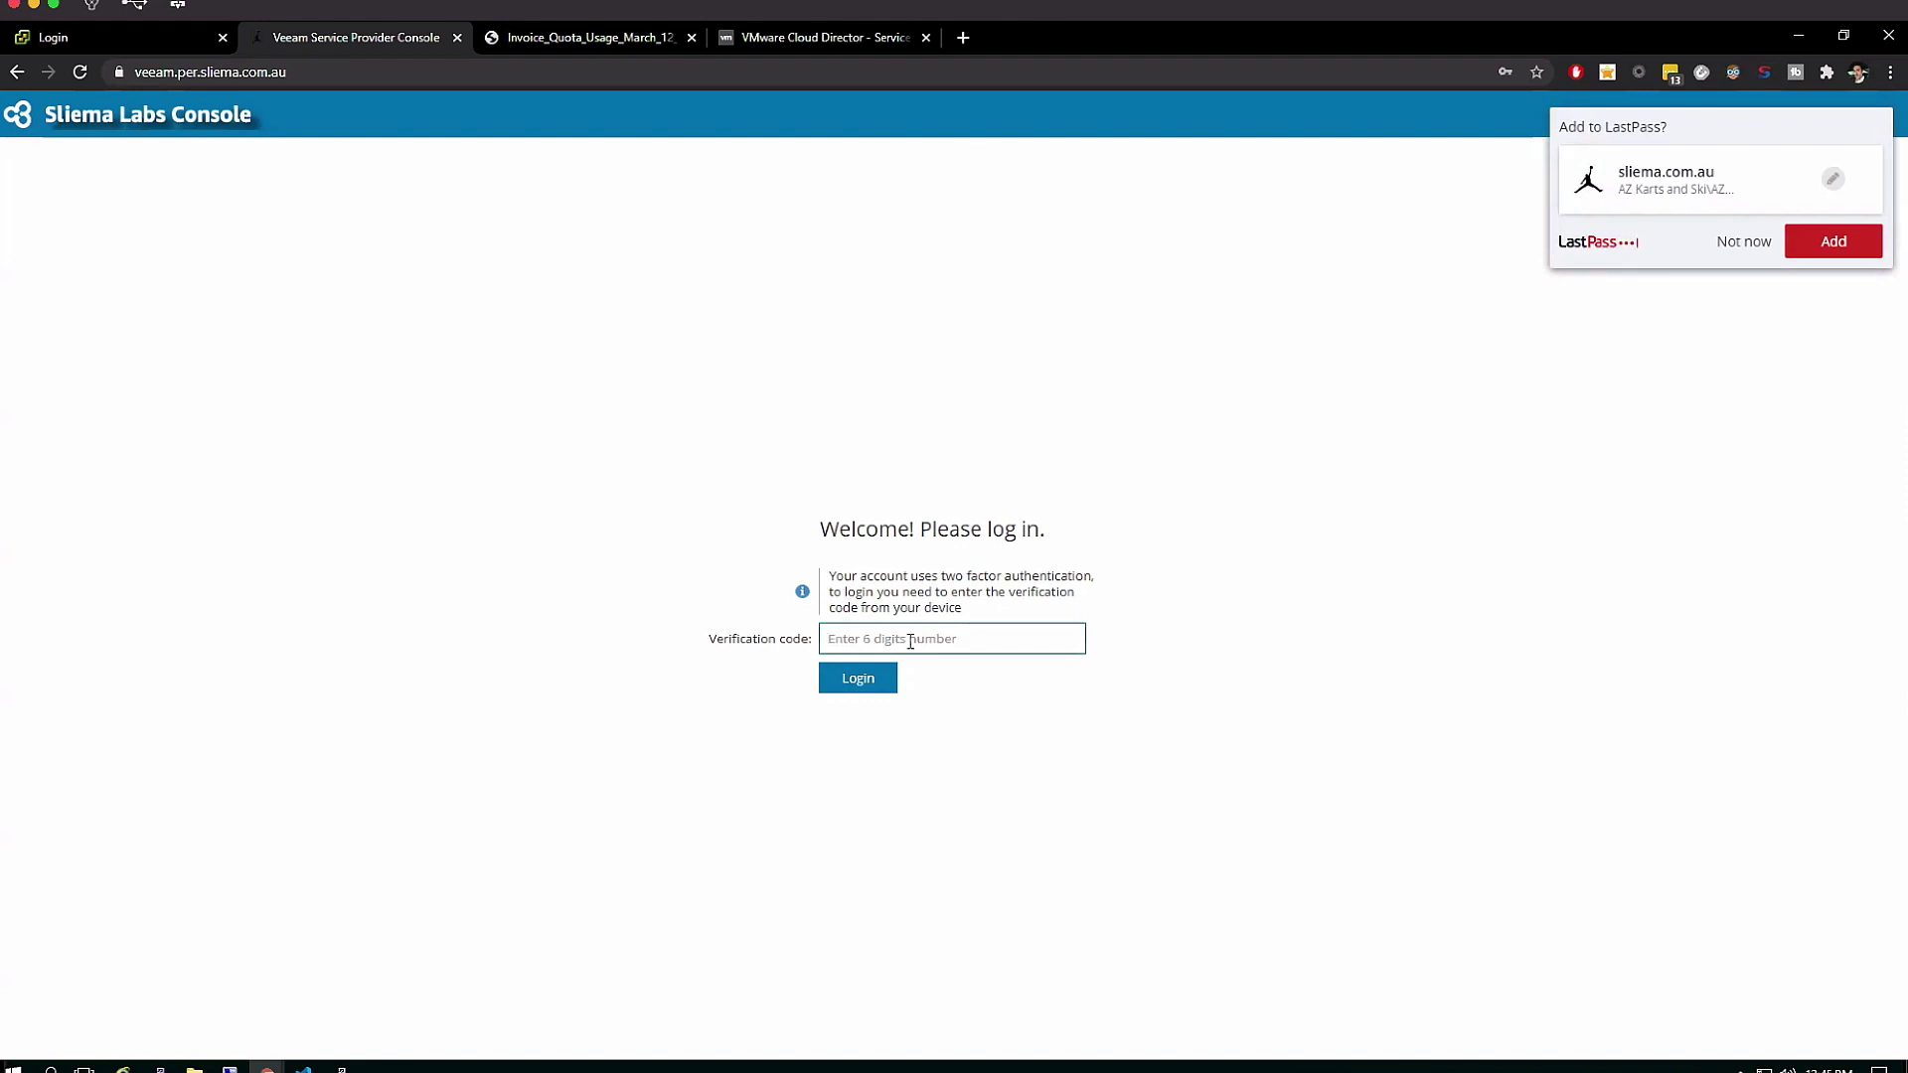
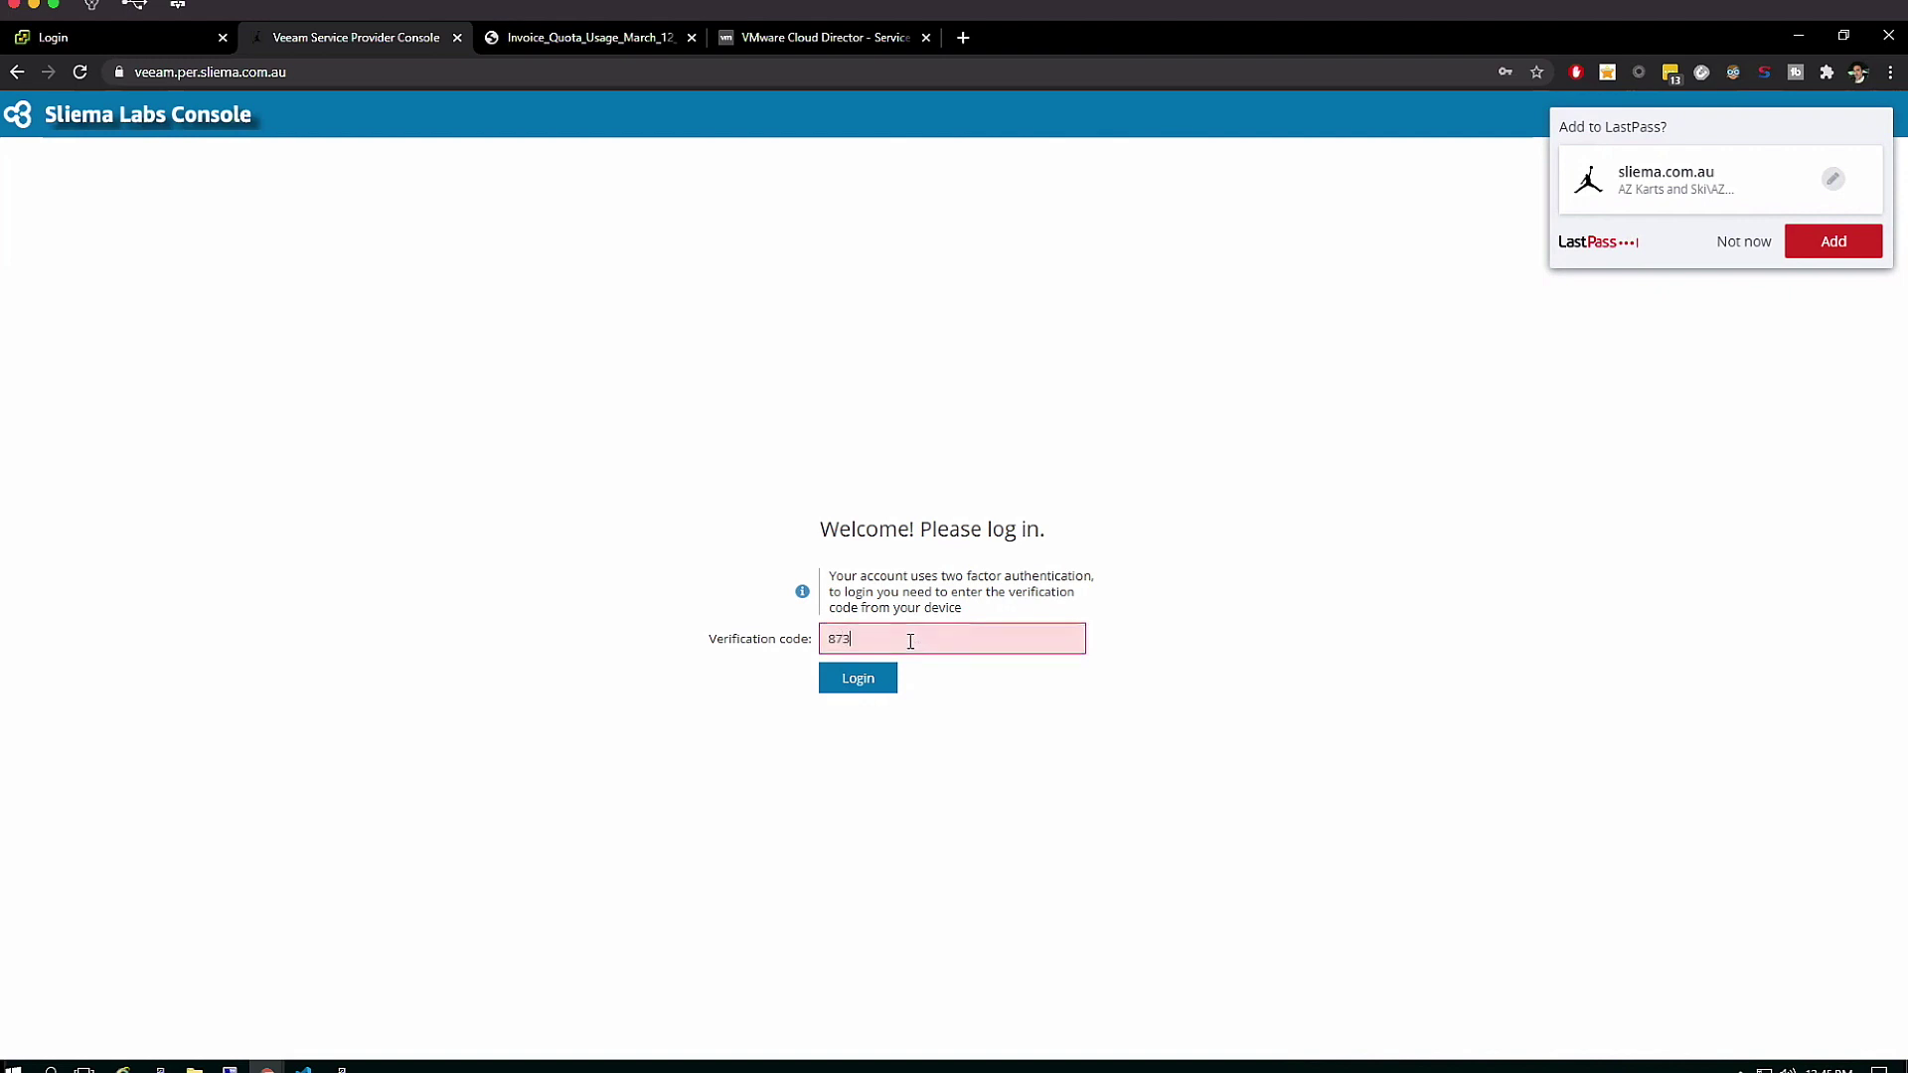
left_click(851, 685)
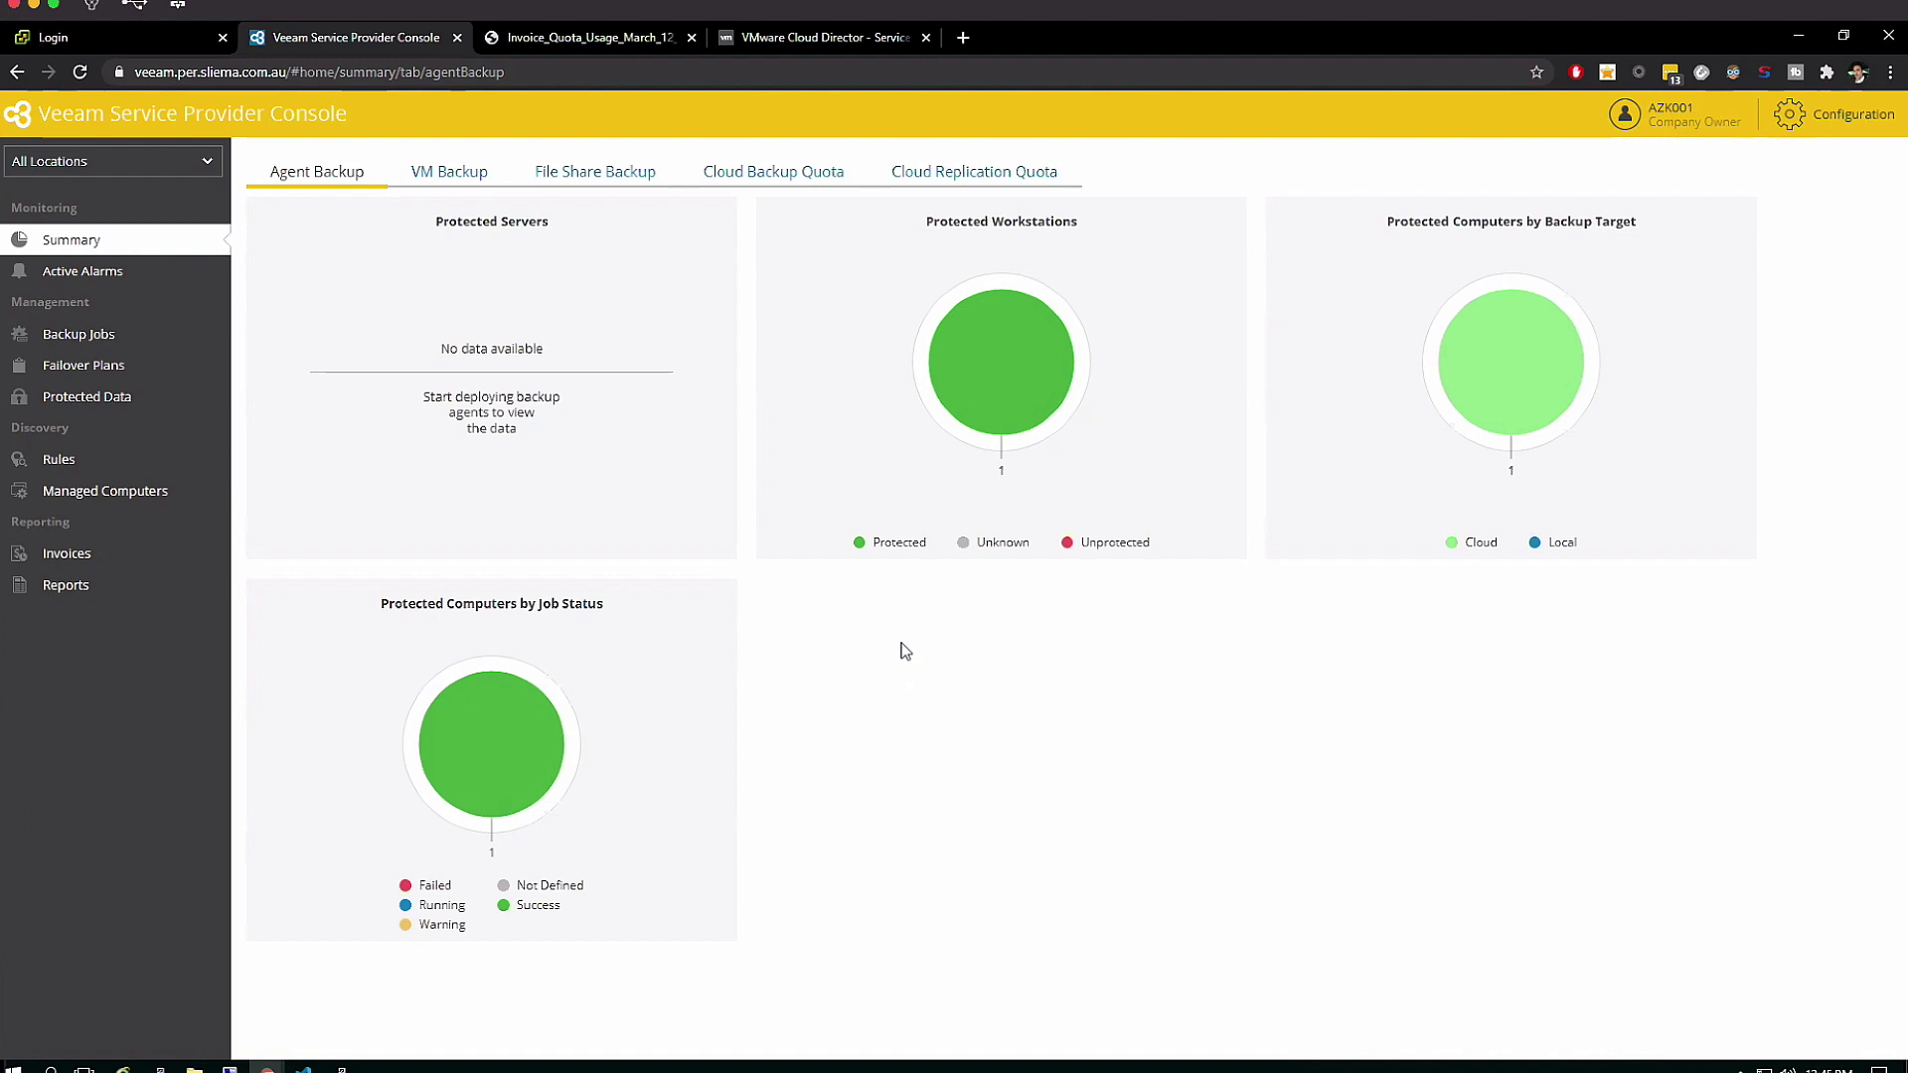
Show the company's Public Clouds VM backups under Backup Jobs > Managed by Backup Server > Virtual Machines
left_click(149, 333)
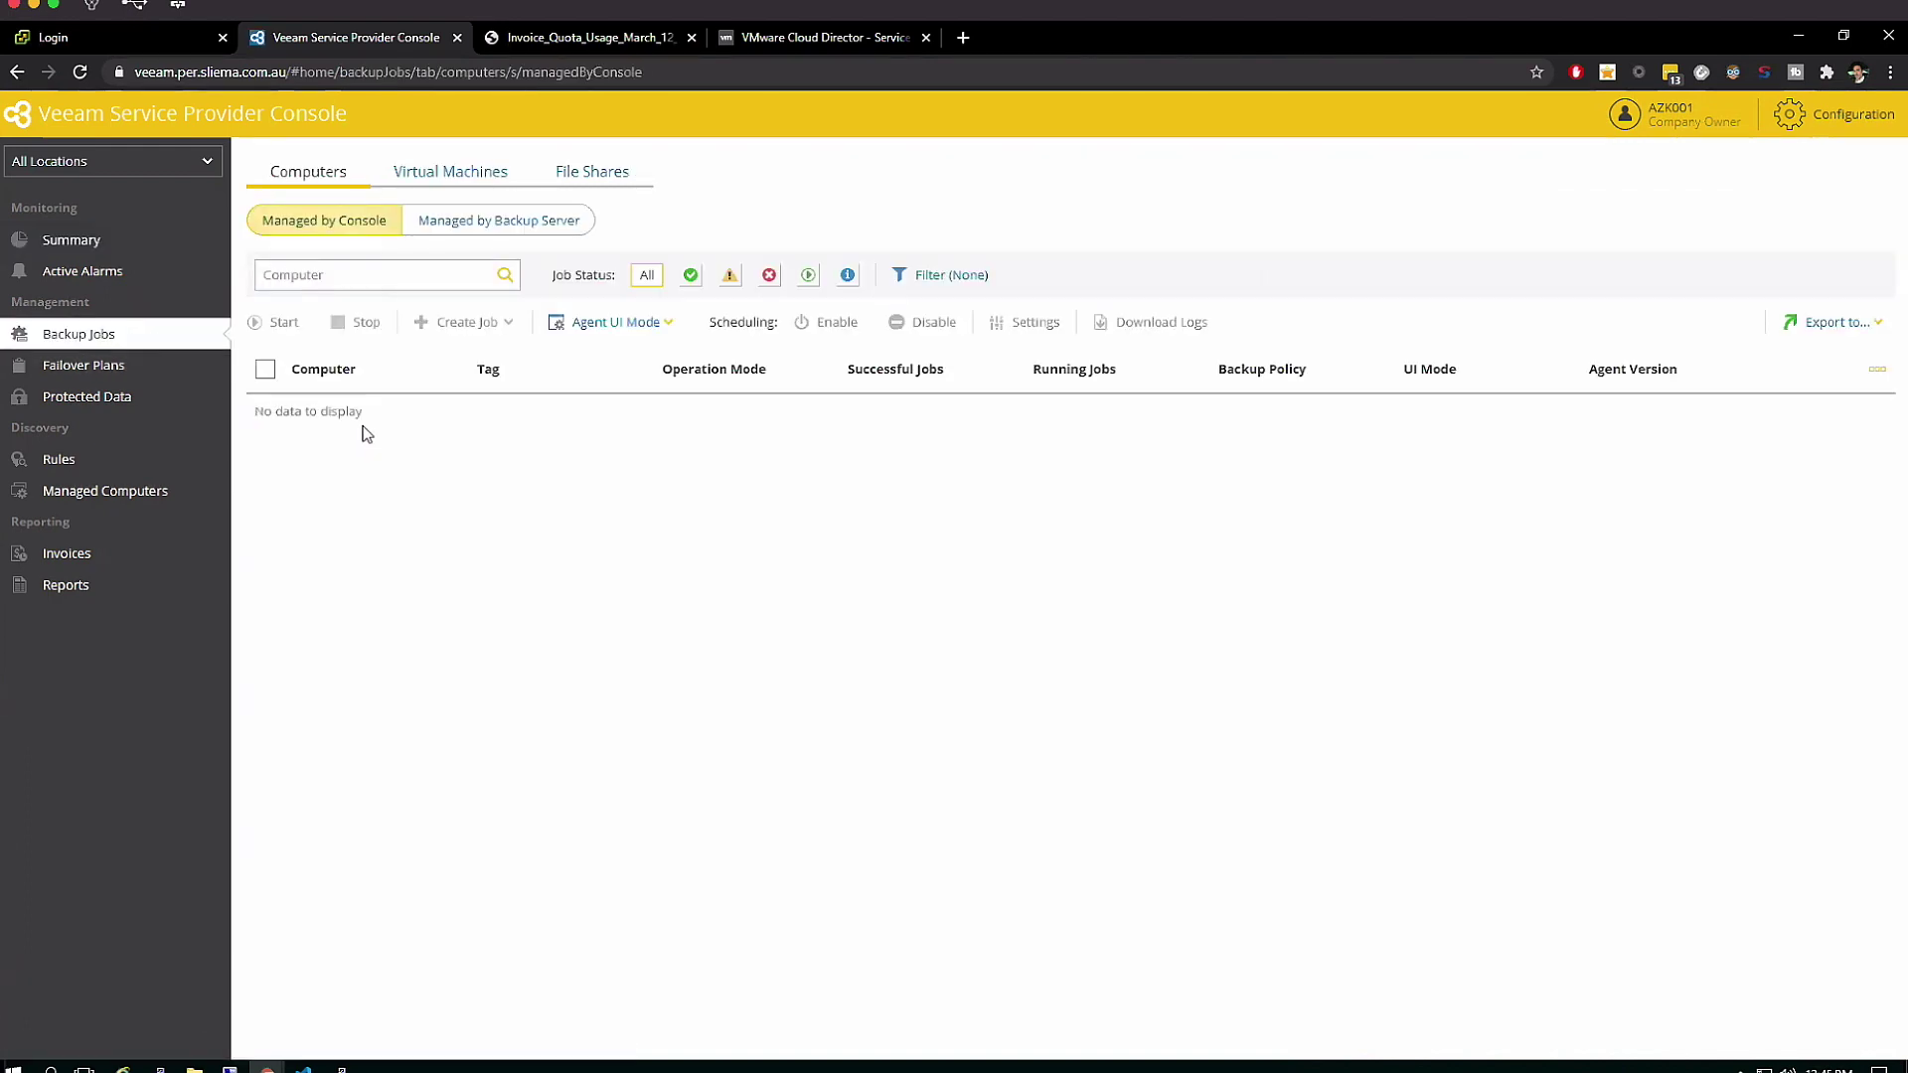
left_click(460, 217)
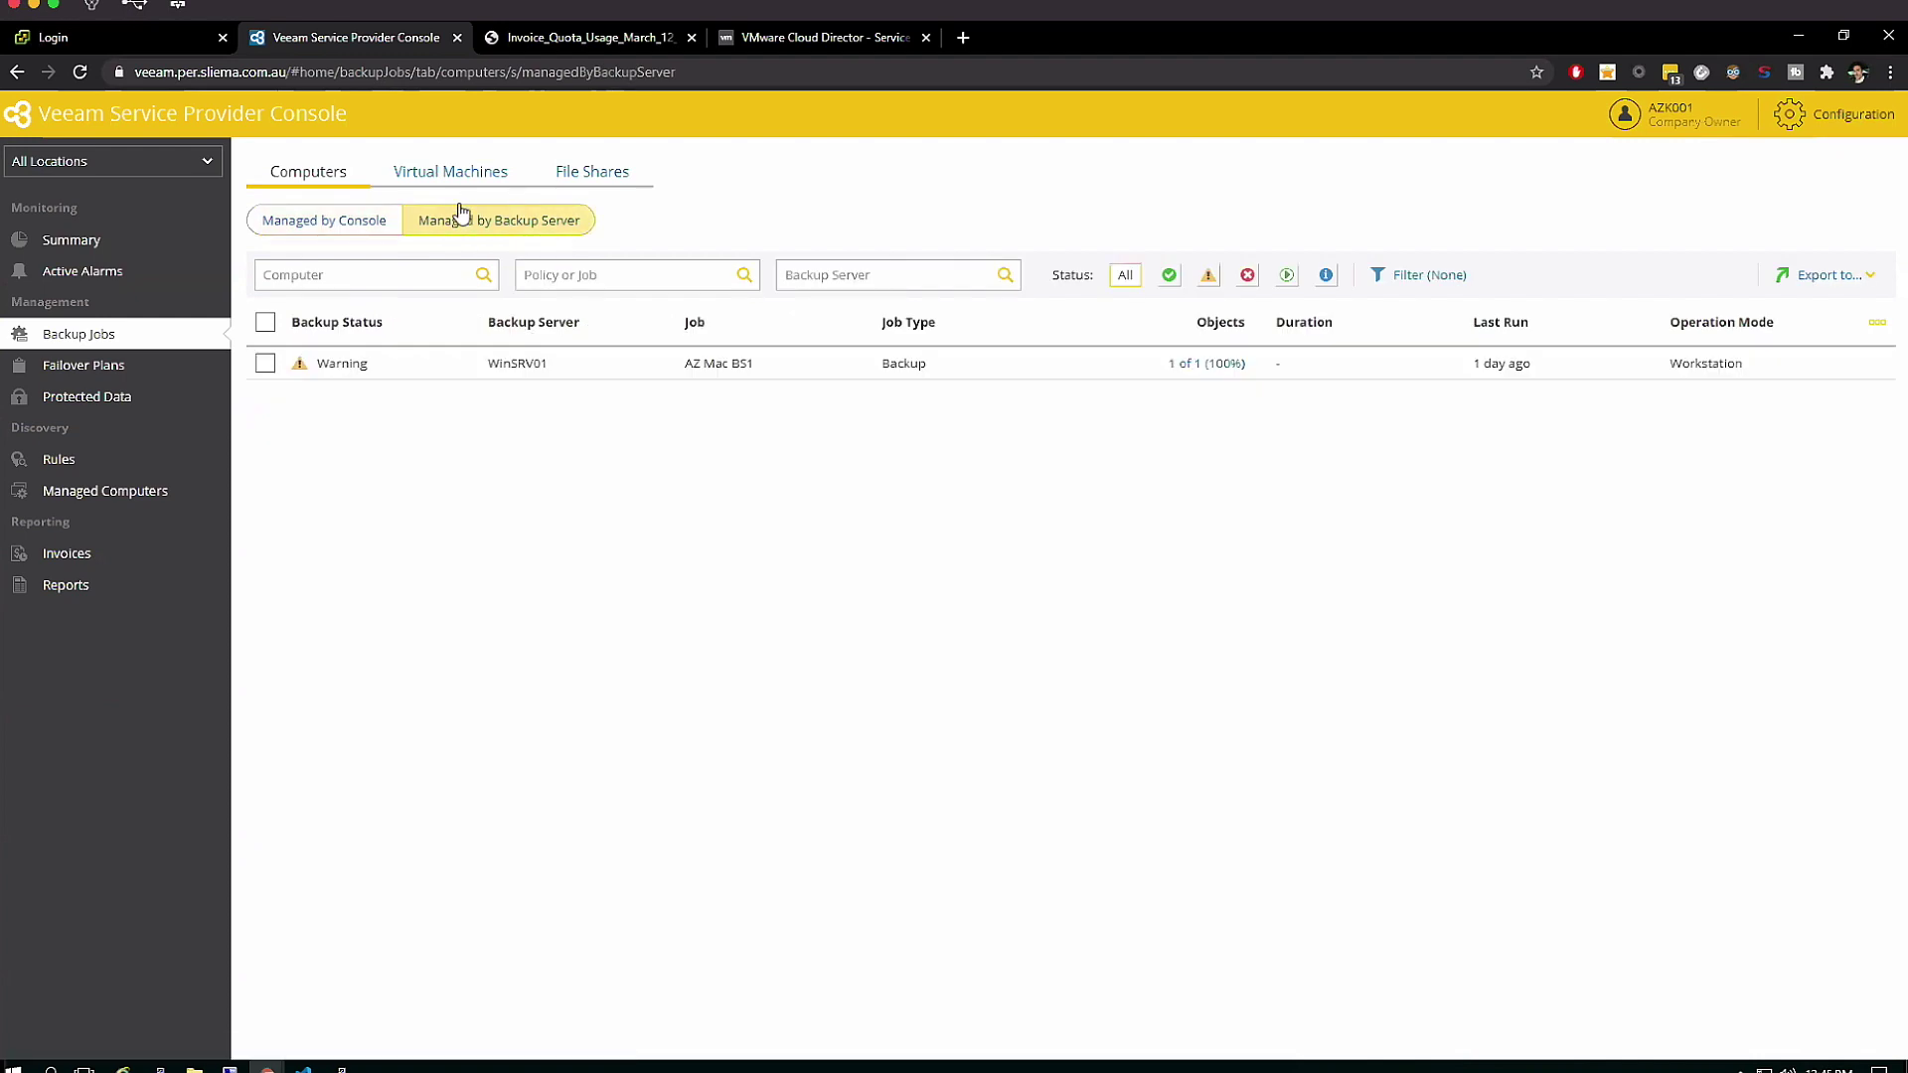
left_click(462, 177)
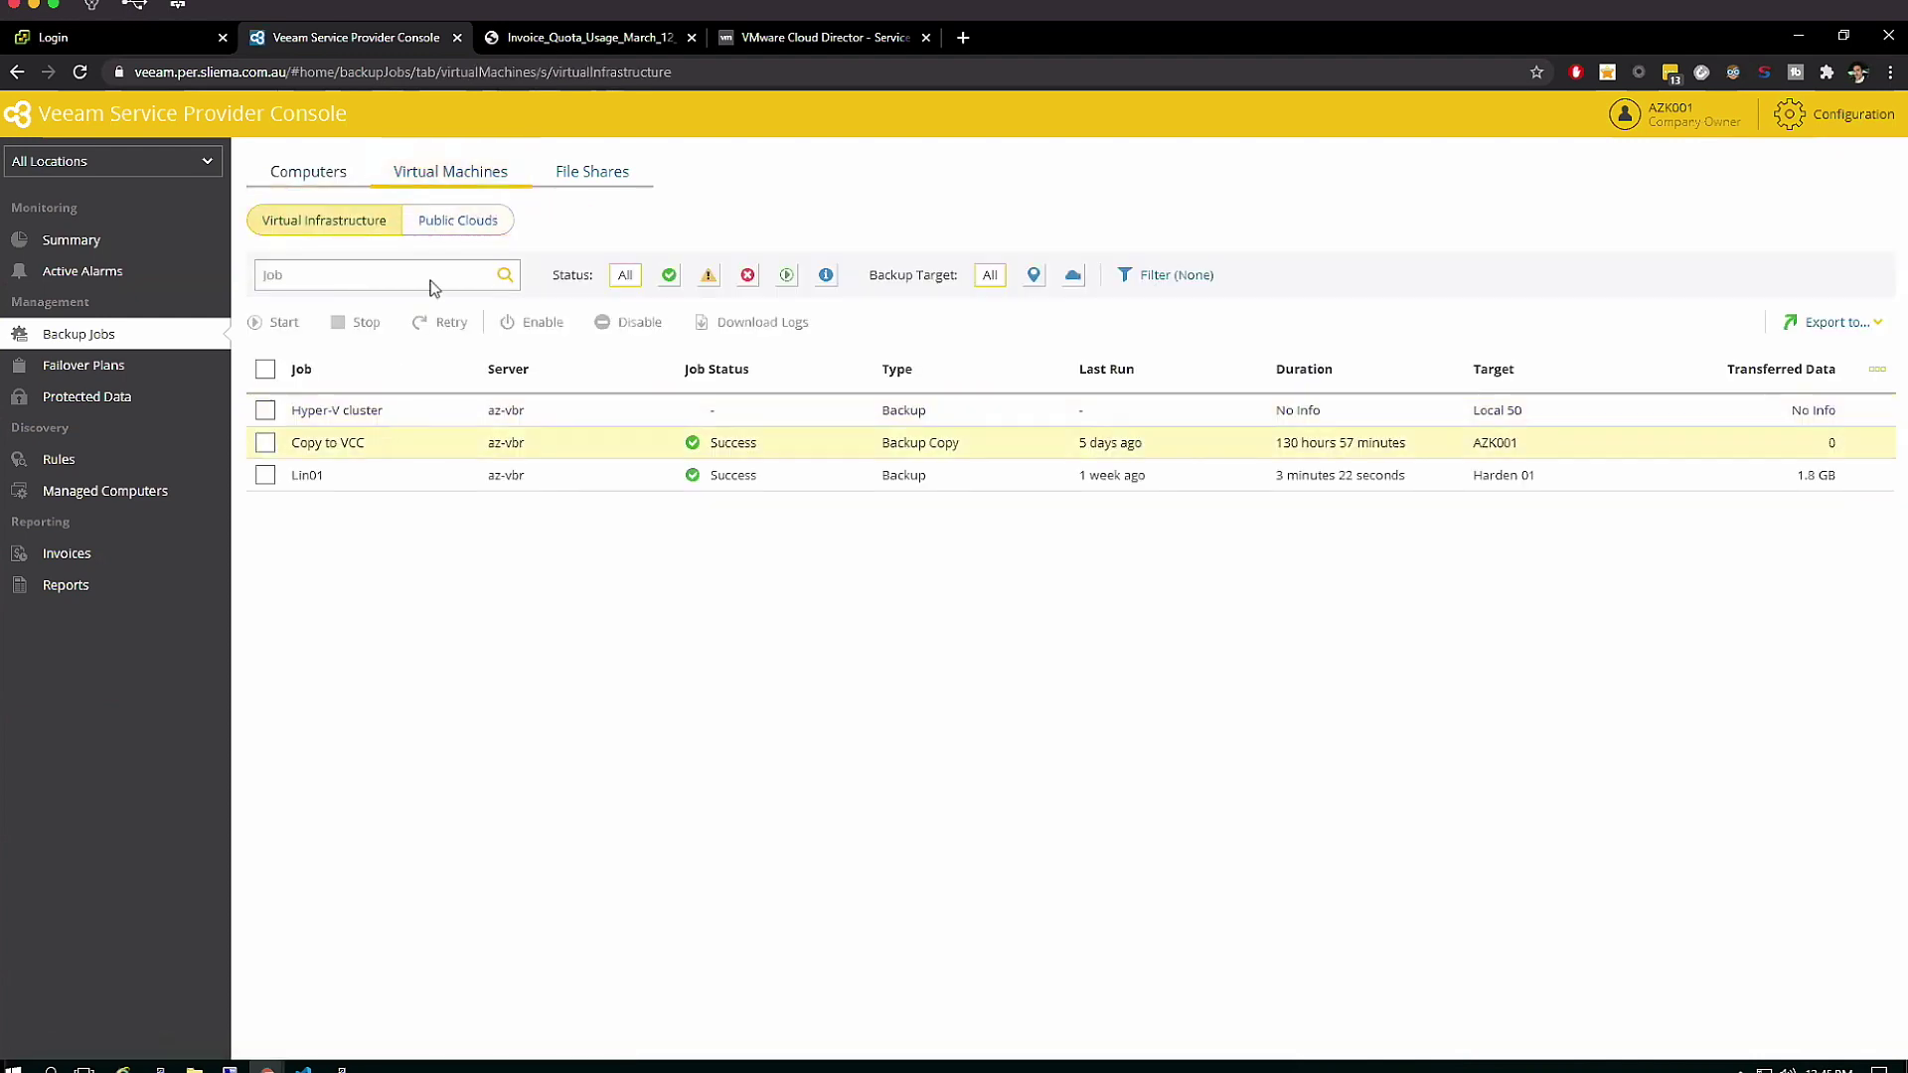
left_click(465, 221)
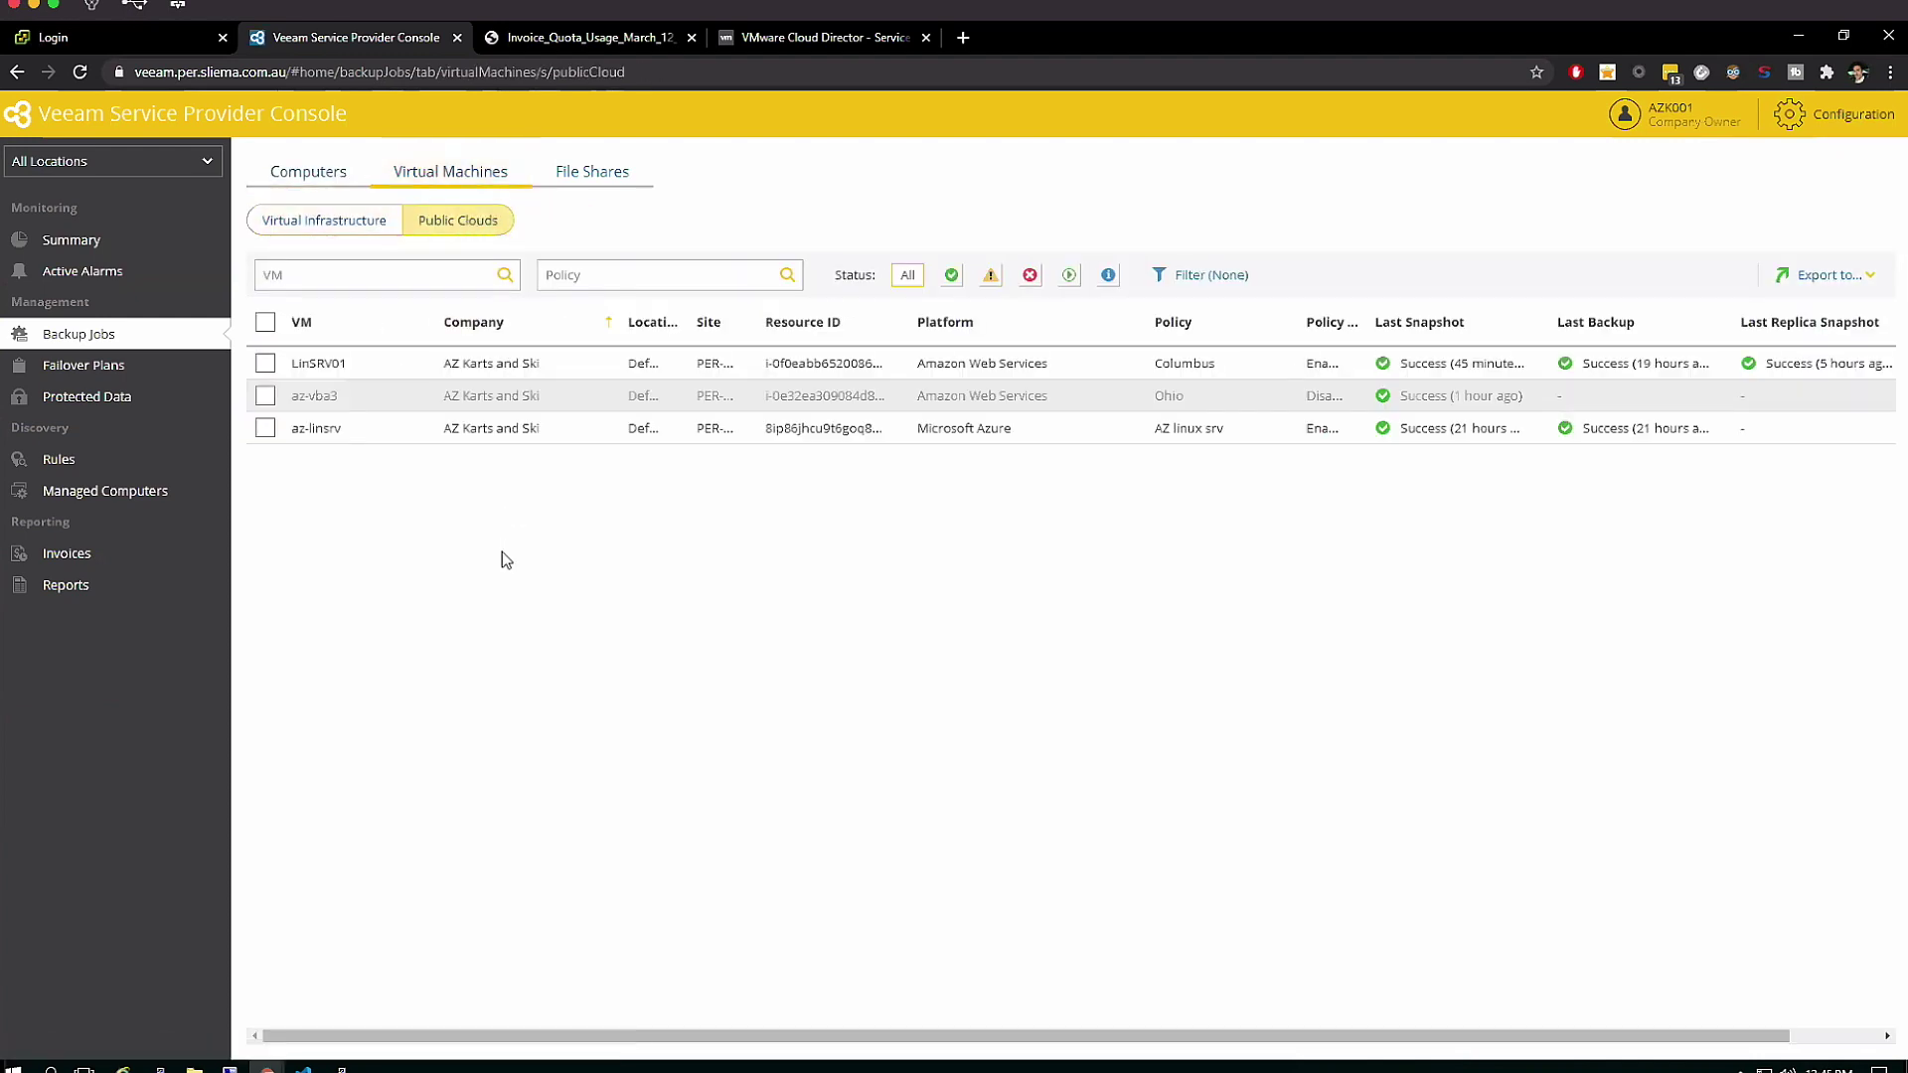